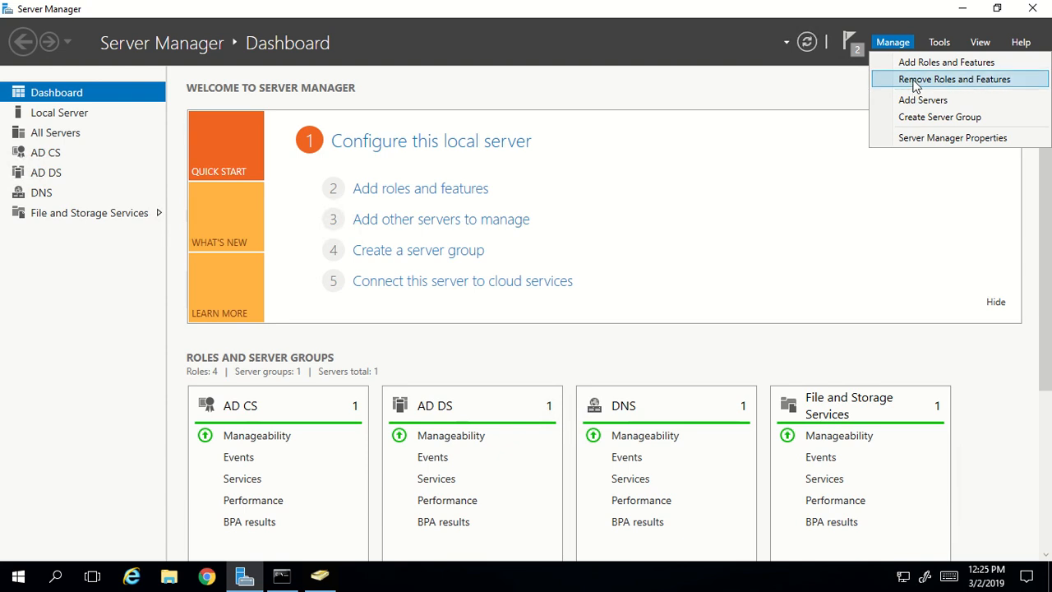
pyautogui.click(915, 81)
pyautogui.click(449, 454)
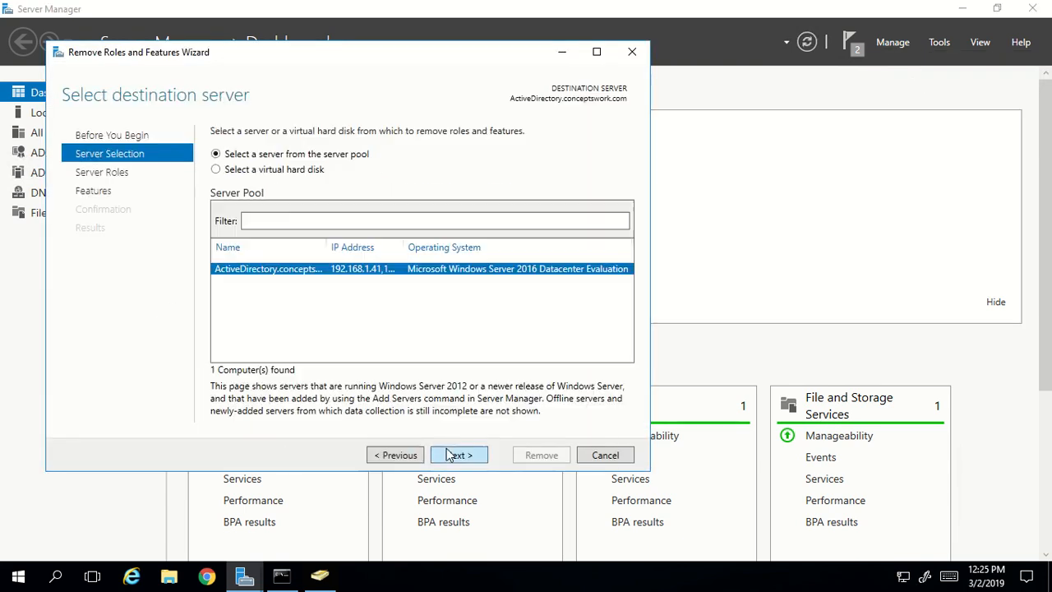
pyautogui.click(450, 456)
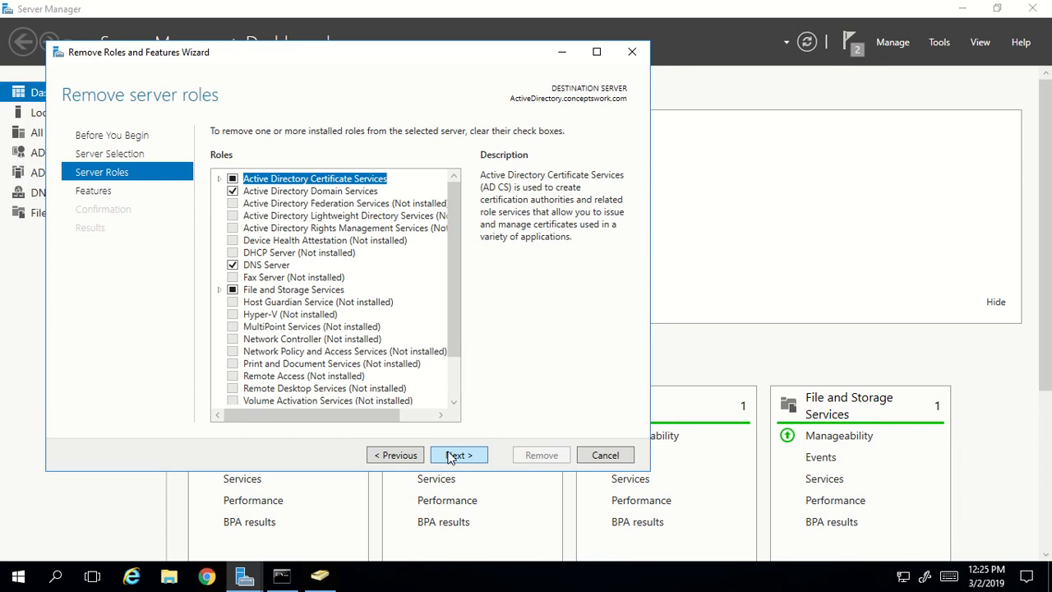
pyautogui.click(220, 180)
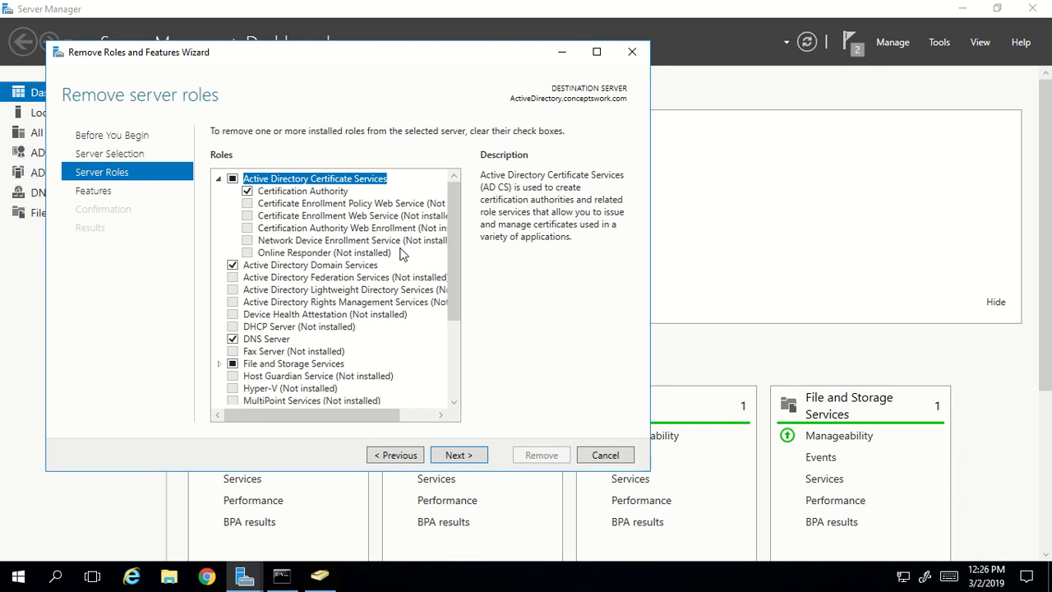
pyautogui.click(609, 456)
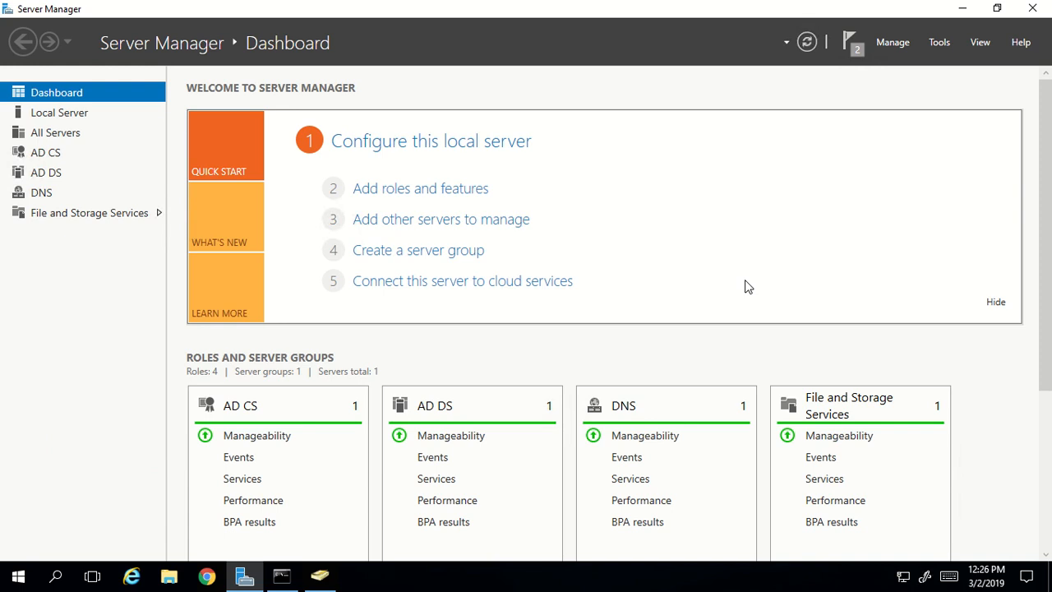
# - Launch Certification Authority, expand the conceptswork CA, and choose Manage on its Certificate Templates folder
pyautogui.click(937, 46)
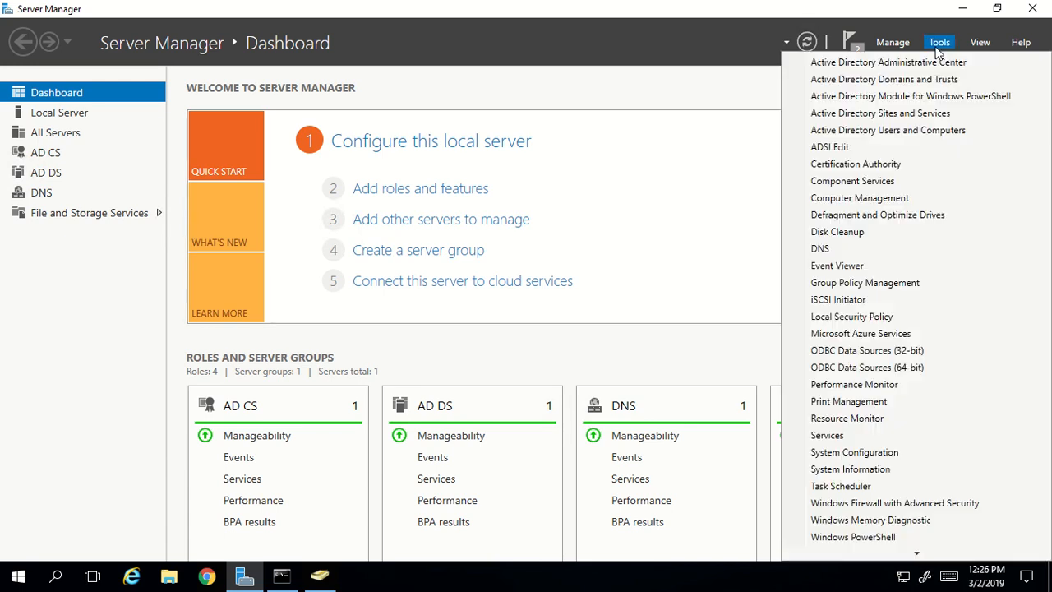
pyautogui.click(864, 167)
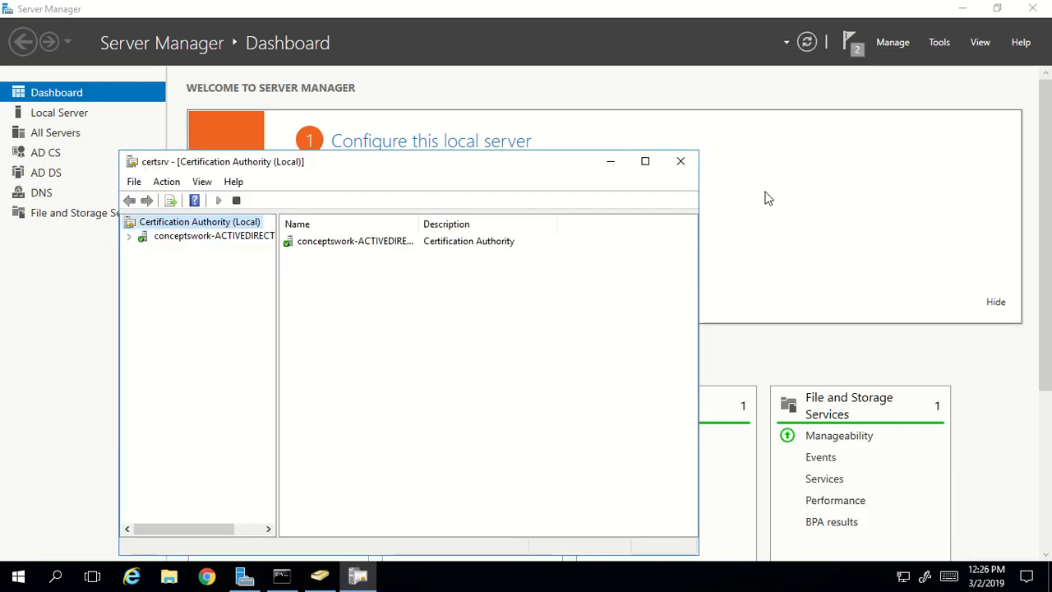
pyautogui.doubleClick(368, 164)
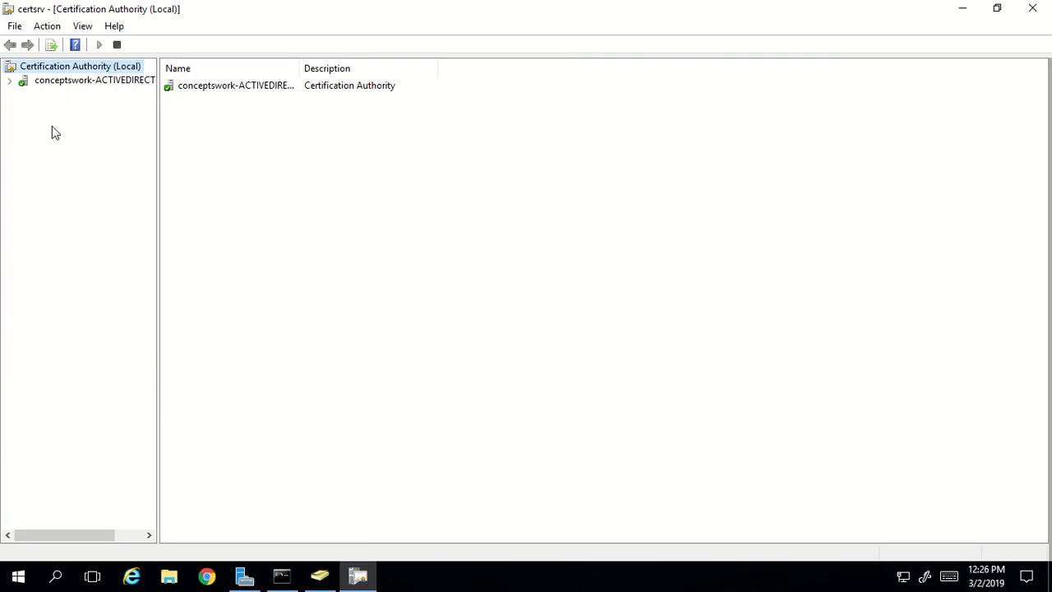
pyautogui.click(9, 81)
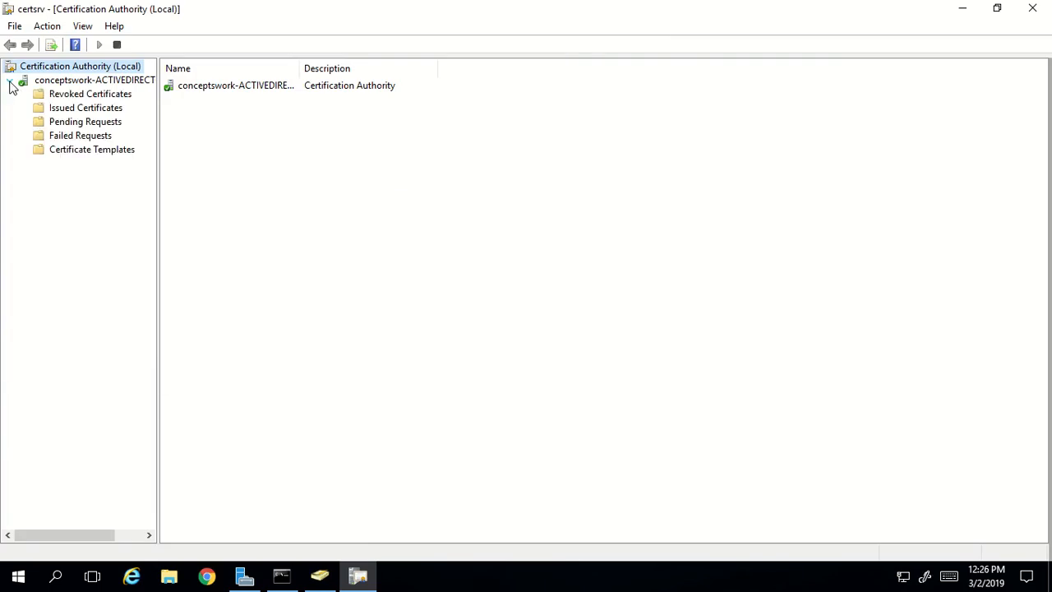
pyautogui.click(97, 151)
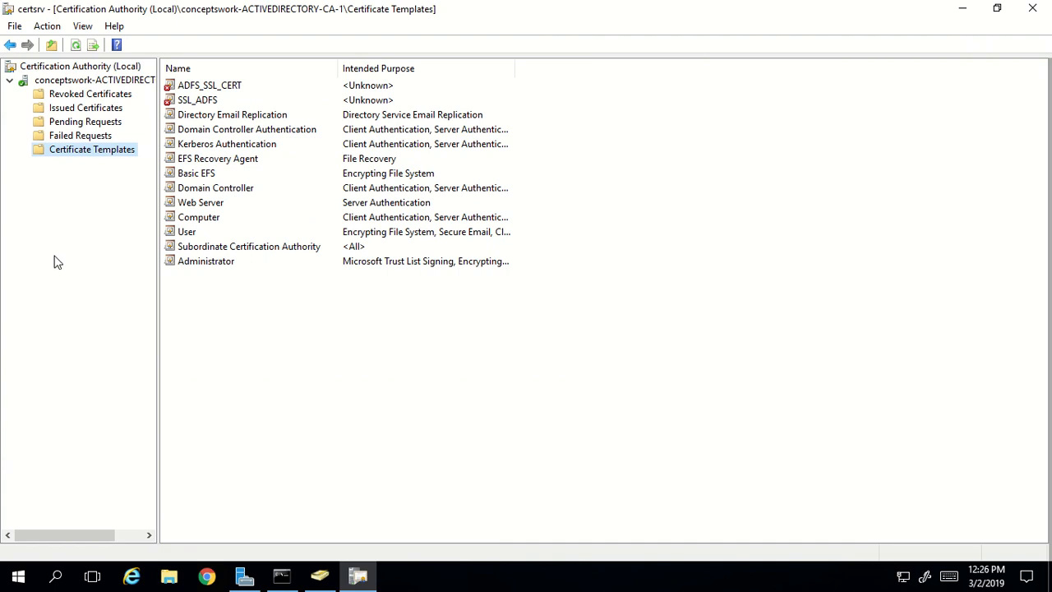
pyautogui.rightClick(129, 156)
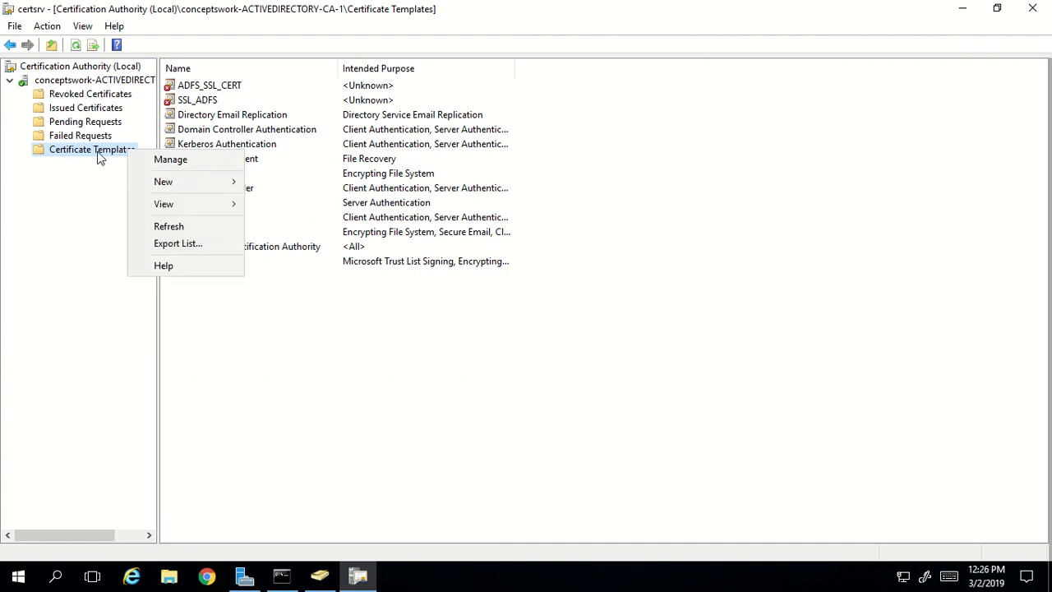
pyautogui.click(158, 162)
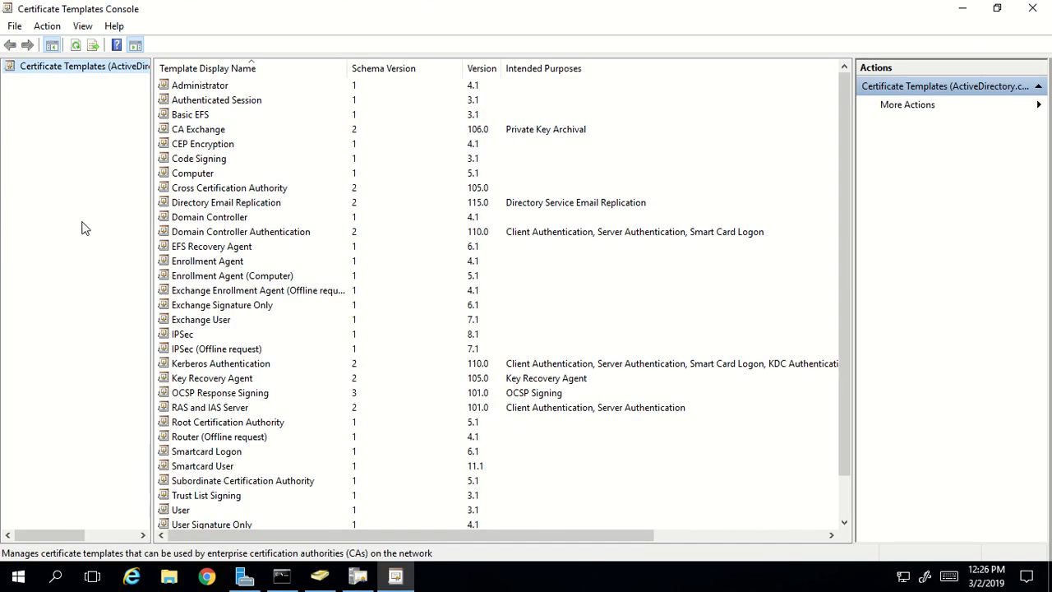
# - Duplicate the Computer certificate template
pyautogui.click(206, 177)
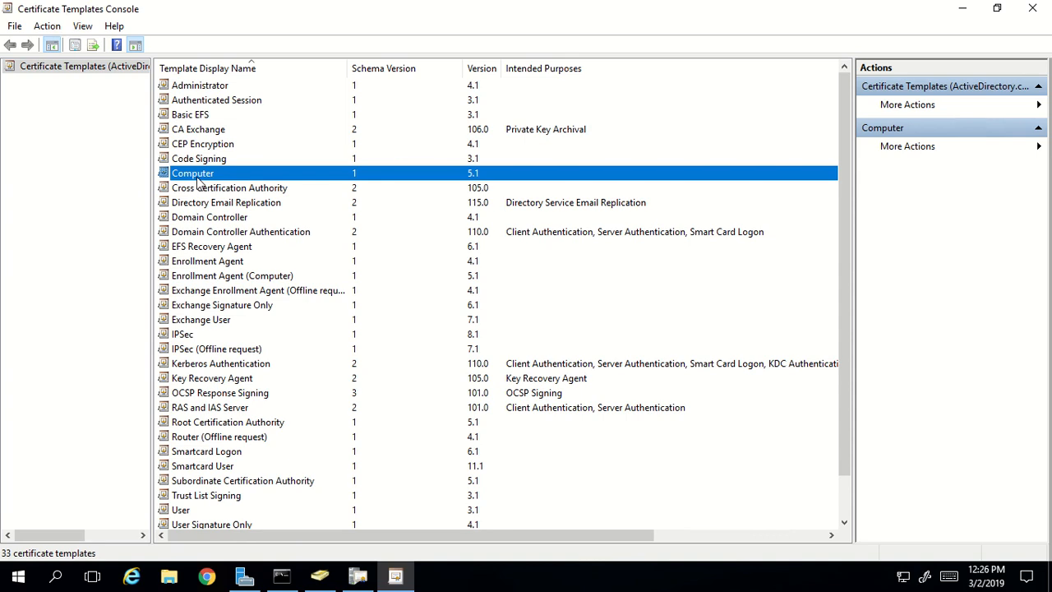
pyautogui.rightClick(198, 182)
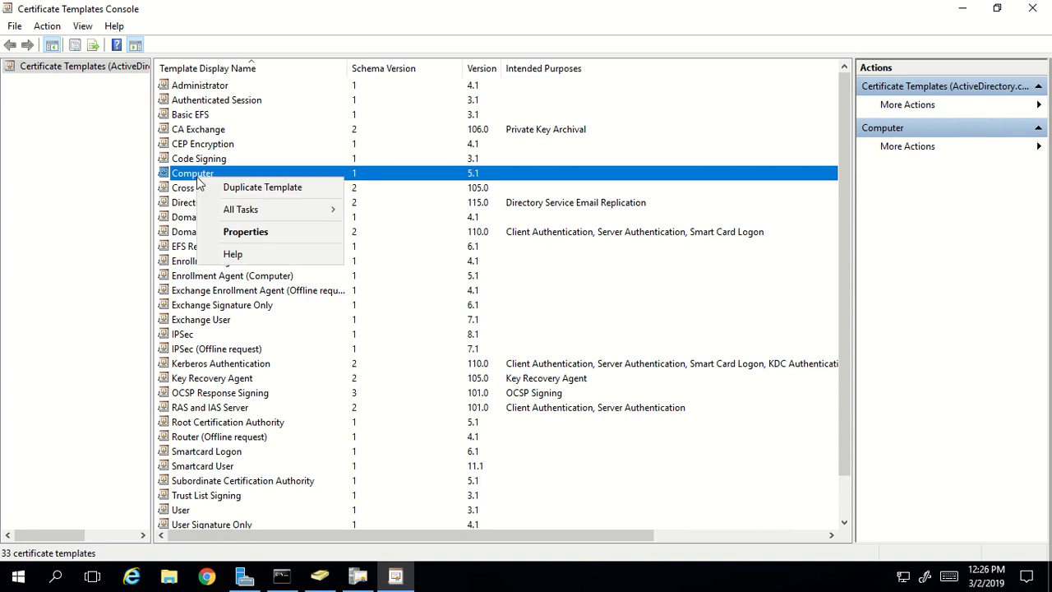
pyautogui.click(307, 189)
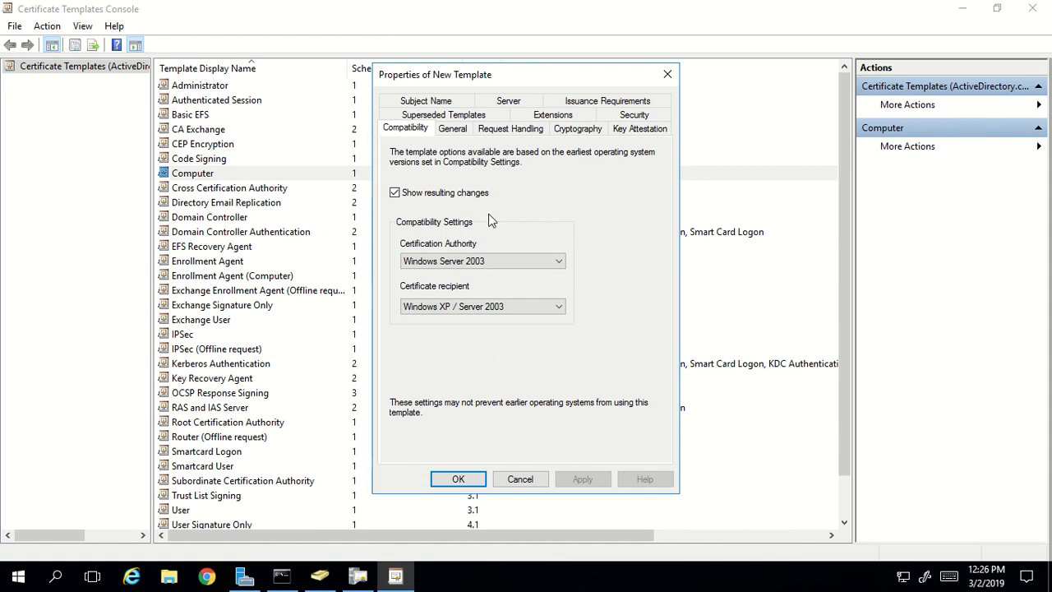
# - Name the copy 'ADFS-Conceptswork' and enable publishing the certificate in Active Directory
pyautogui.click(454, 131)
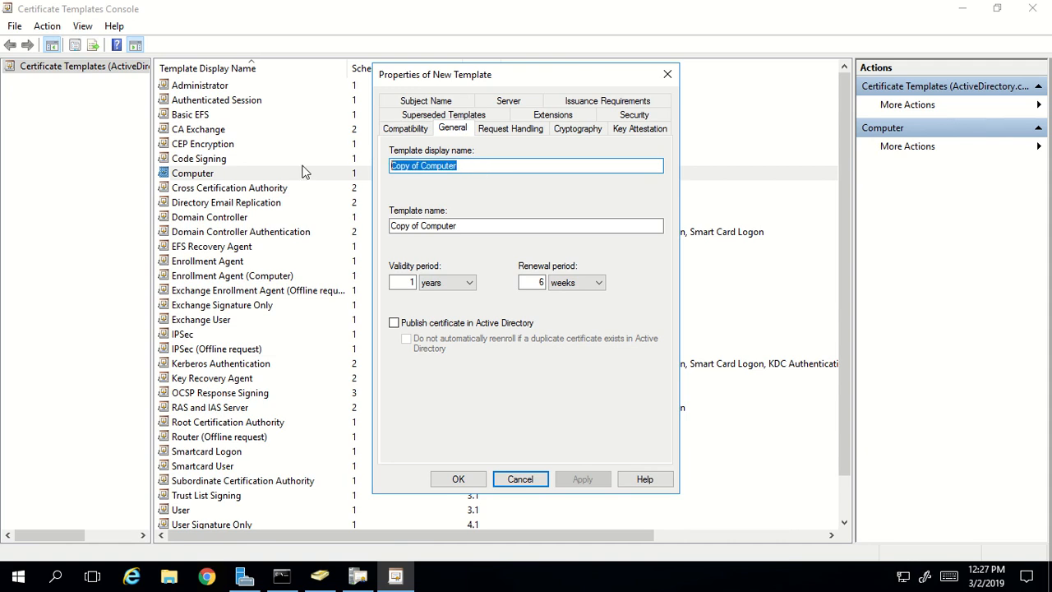
pyautogui.press('Delete')
pyautogui.write('ADFS-')
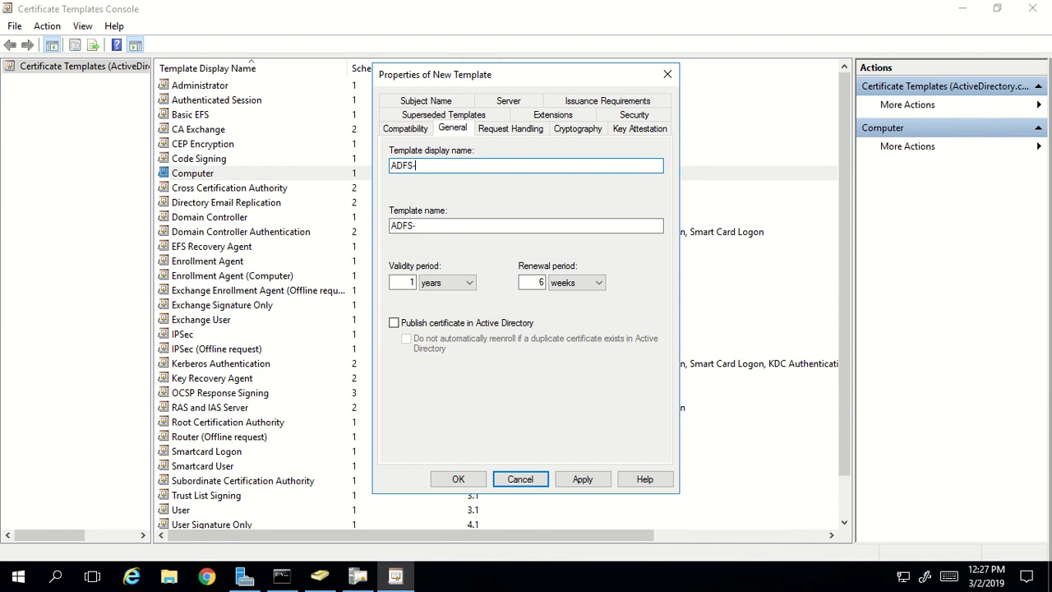
pyautogui.write('Conceptswork.')
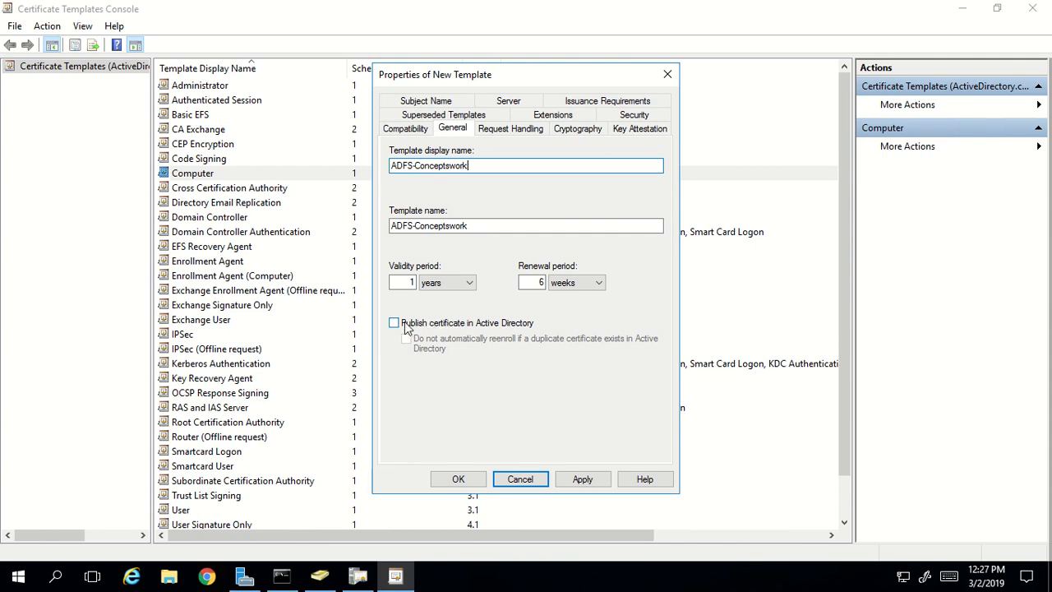
pyautogui.click(405, 325)
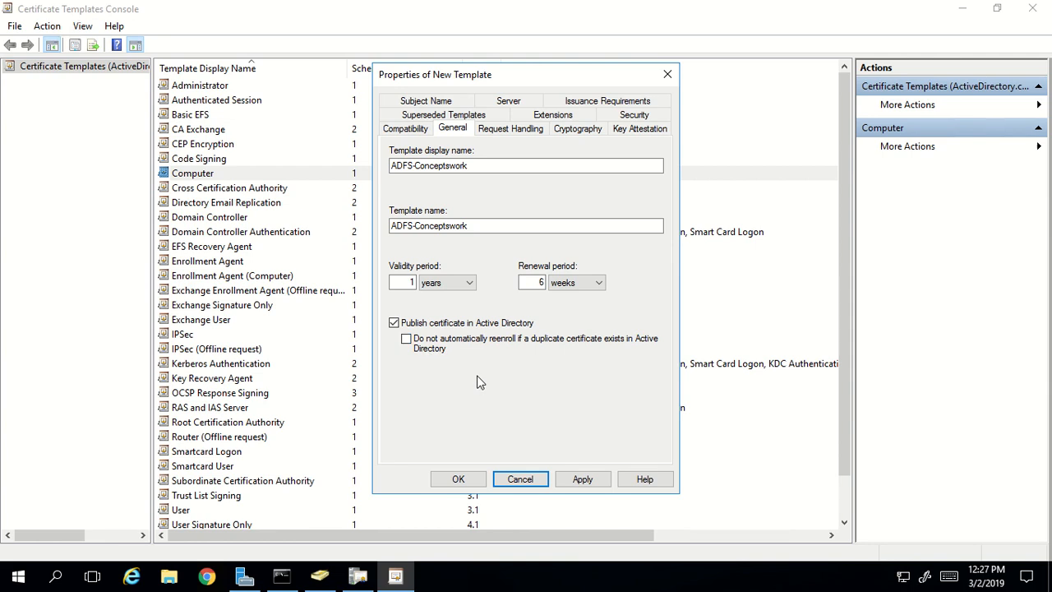
pyautogui.click(515, 129)
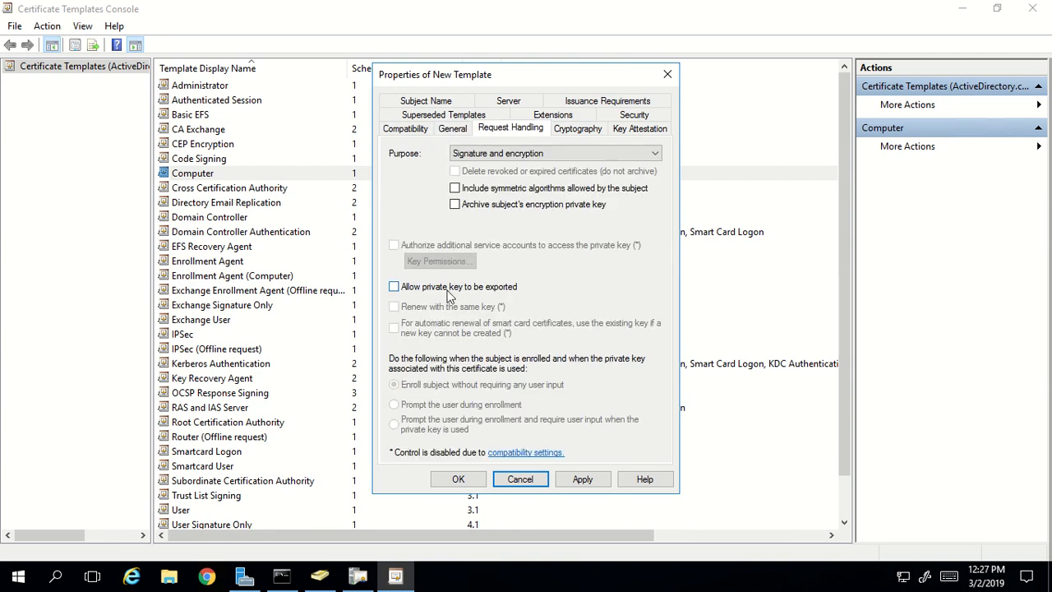
# - Allow private key export, then review the Cryptography, Key Attestation, Superseded Templates and Extensions settings
pyautogui.click(394, 286)
pyautogui.click(582, 132)
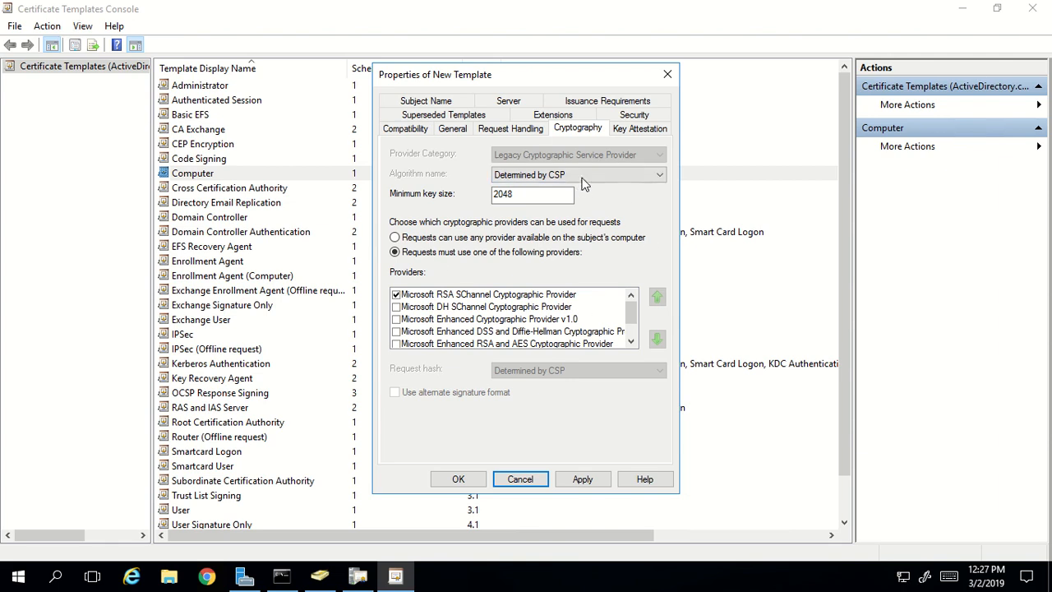
pyautogui.click(630, 132)
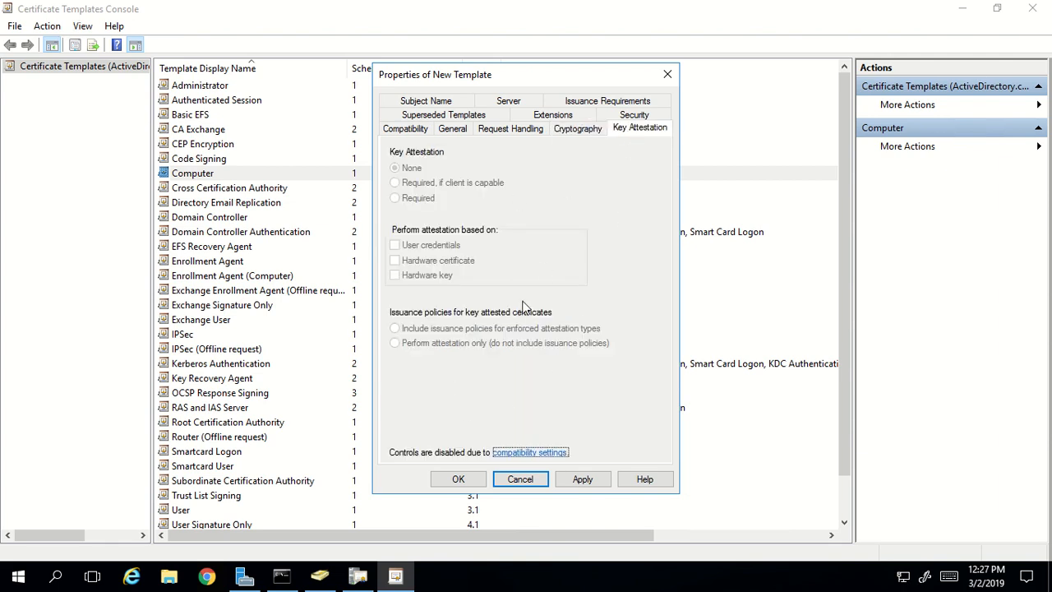
pyautogui.click(454, 118)
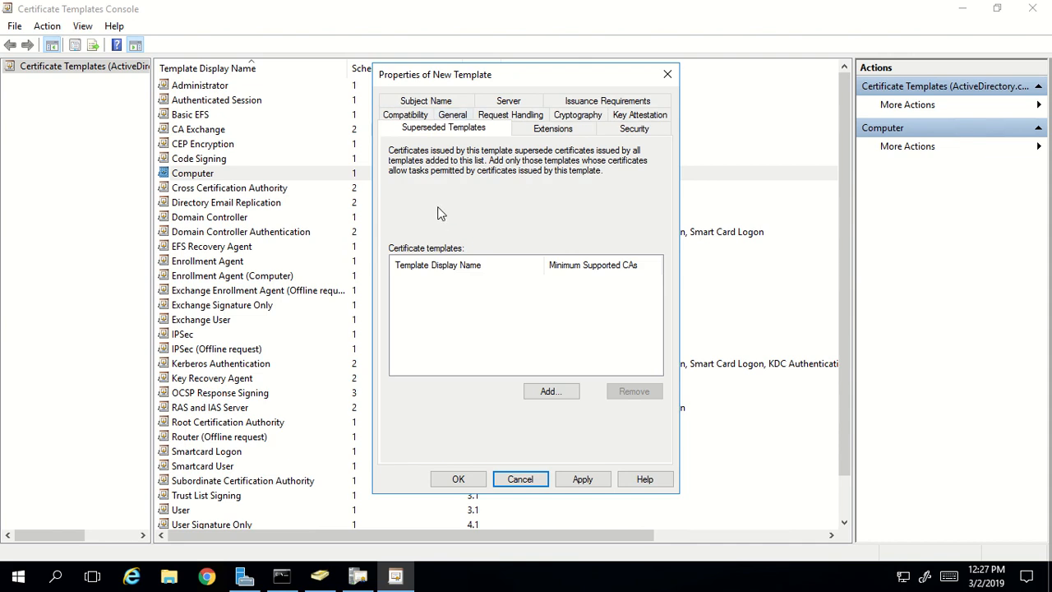
pyautogui.click(561, 131)
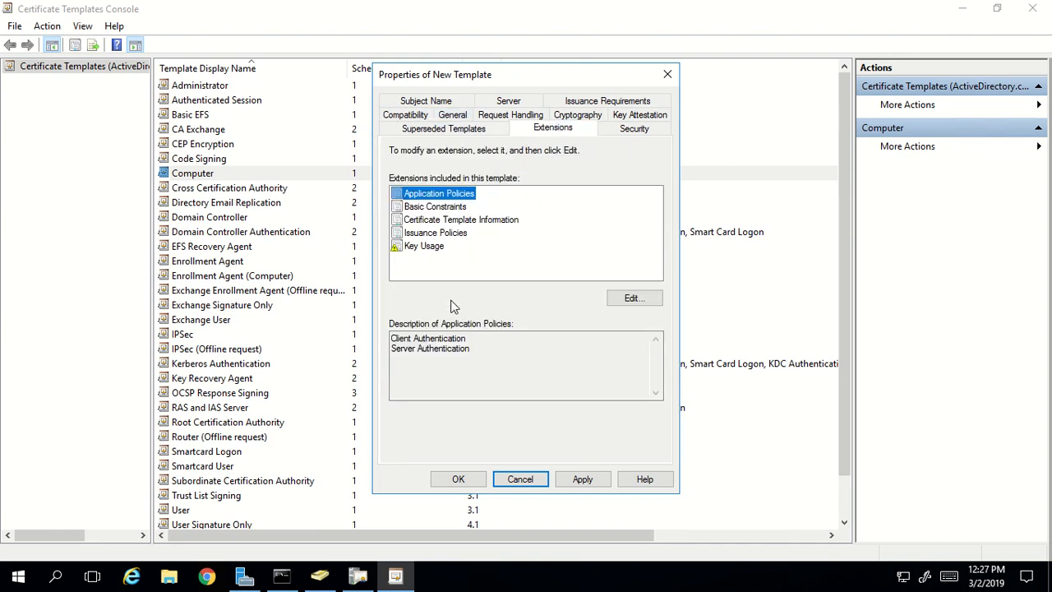
pyautogui.click(633, 134)
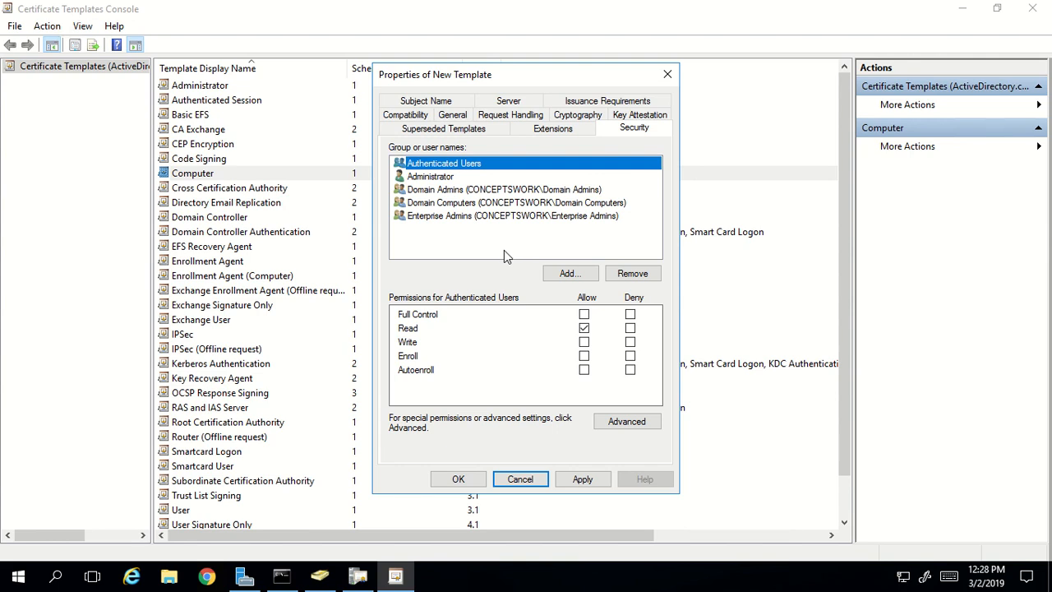
# - Add the ADFS computer account to the template's permissions, including Computers in the object types
pyautogui.click(558, 273)
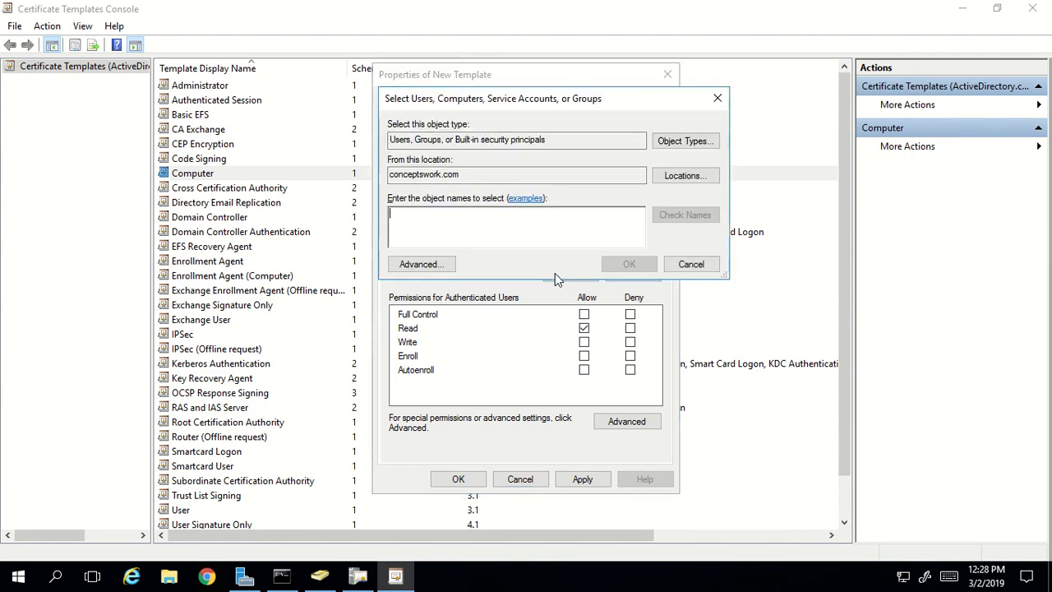
pyautogui.click(677, 141)
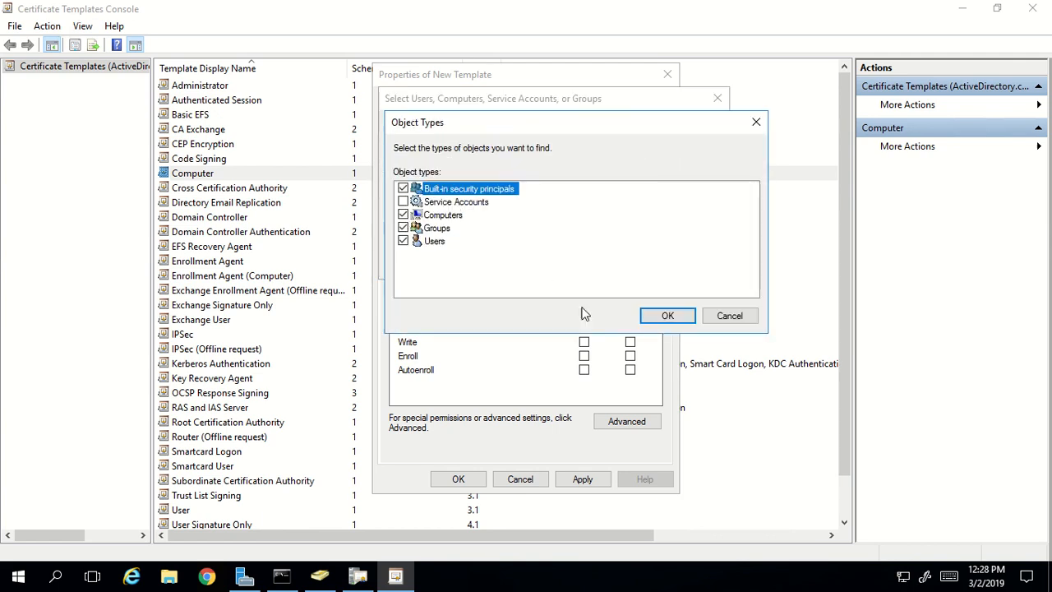
pyautogui.click(666, 316)
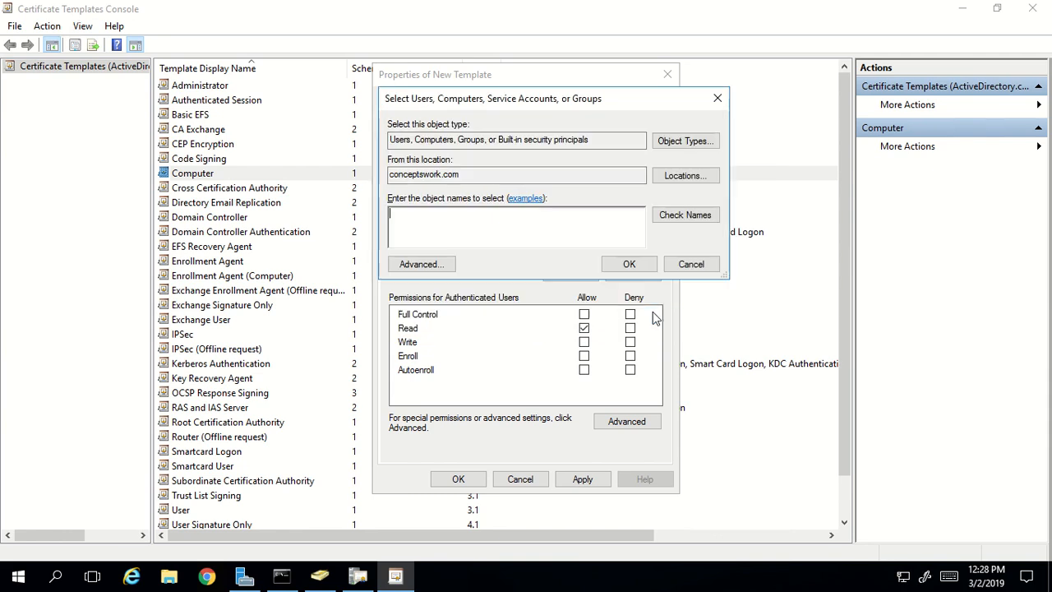
pyautogui.click(319, 575)
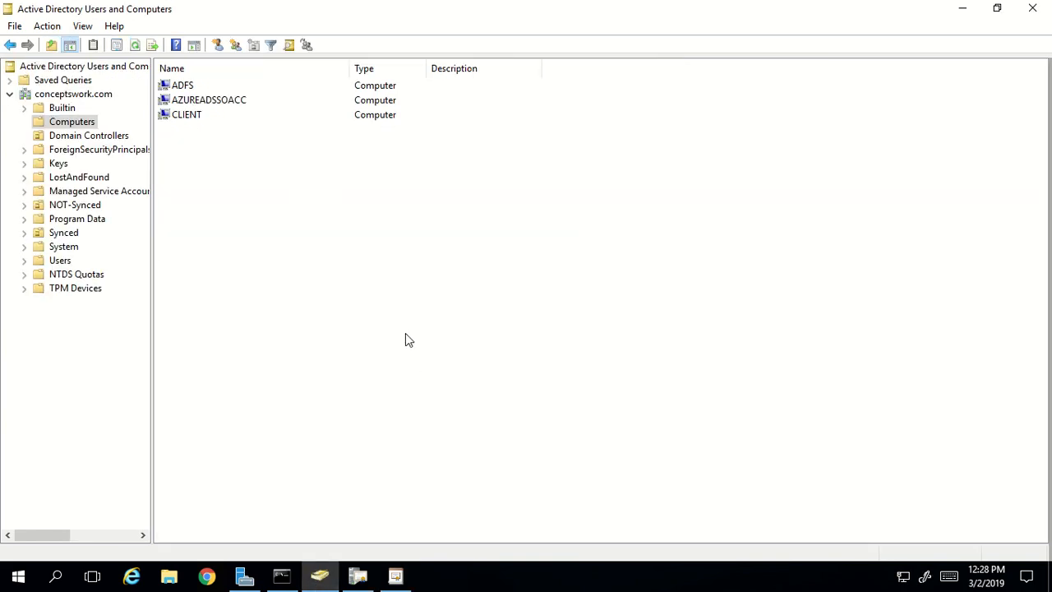
pyautogui.click(179, 87)
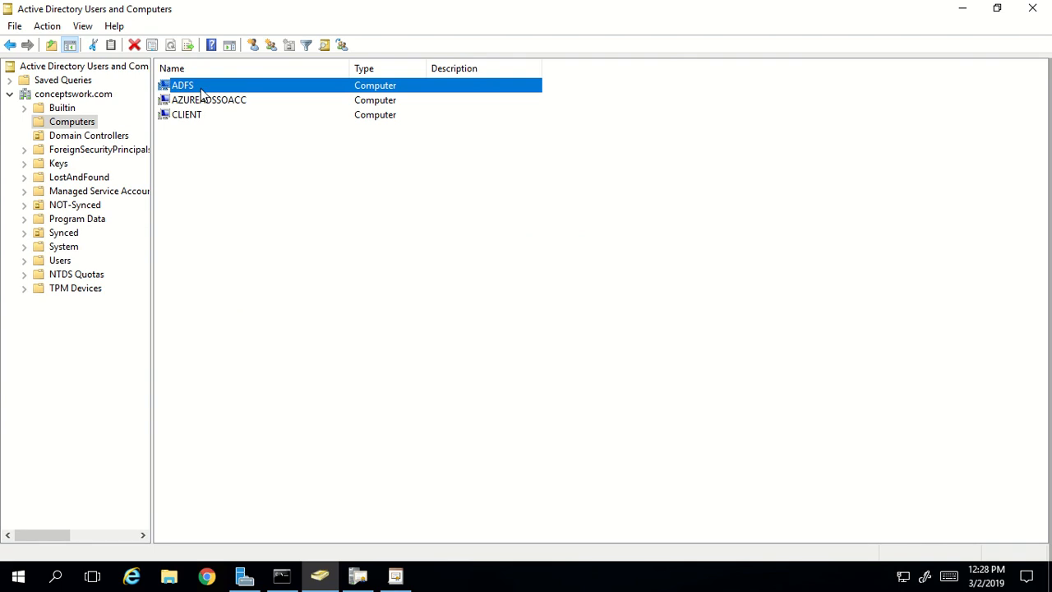
pyautogui.click(367, 566)
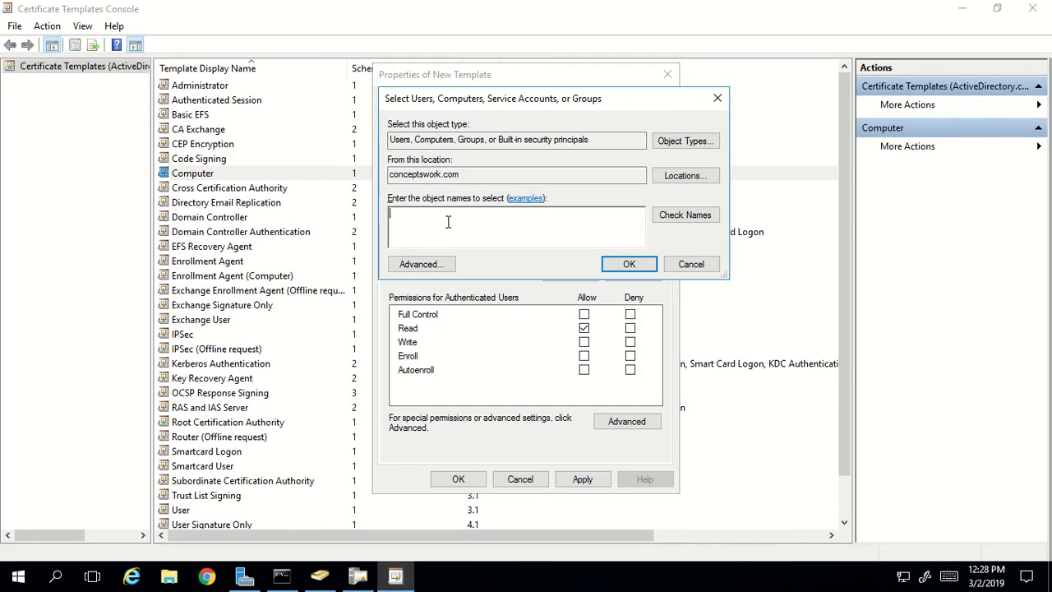
pyautogui.write('adfs')
pyautogui.click(682, 215)
pyautogui.click(641, 236)
pyautogui.click(438, 222)
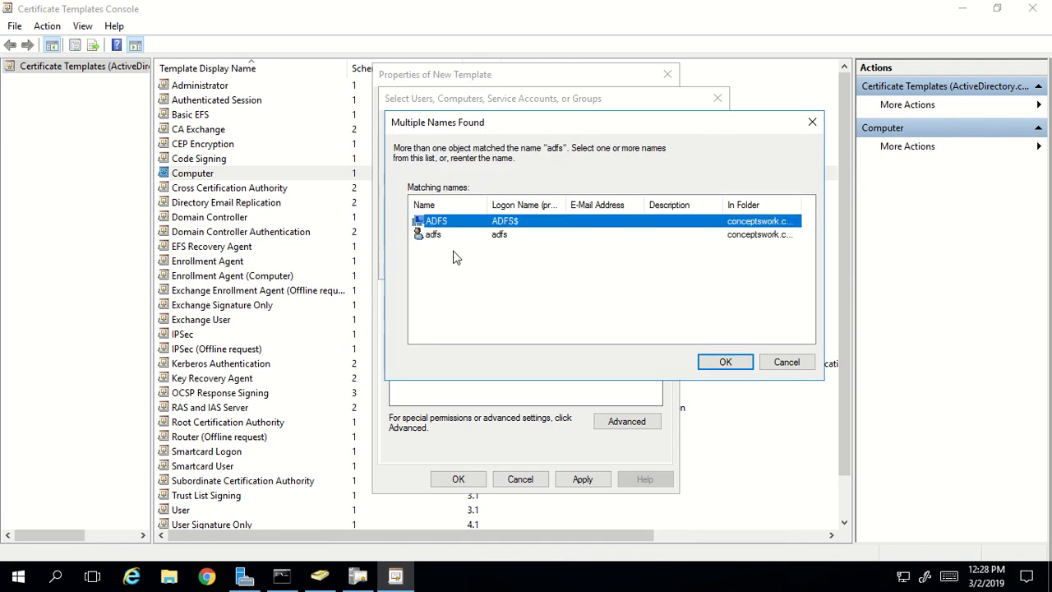
pyautogui.click(723, 361)
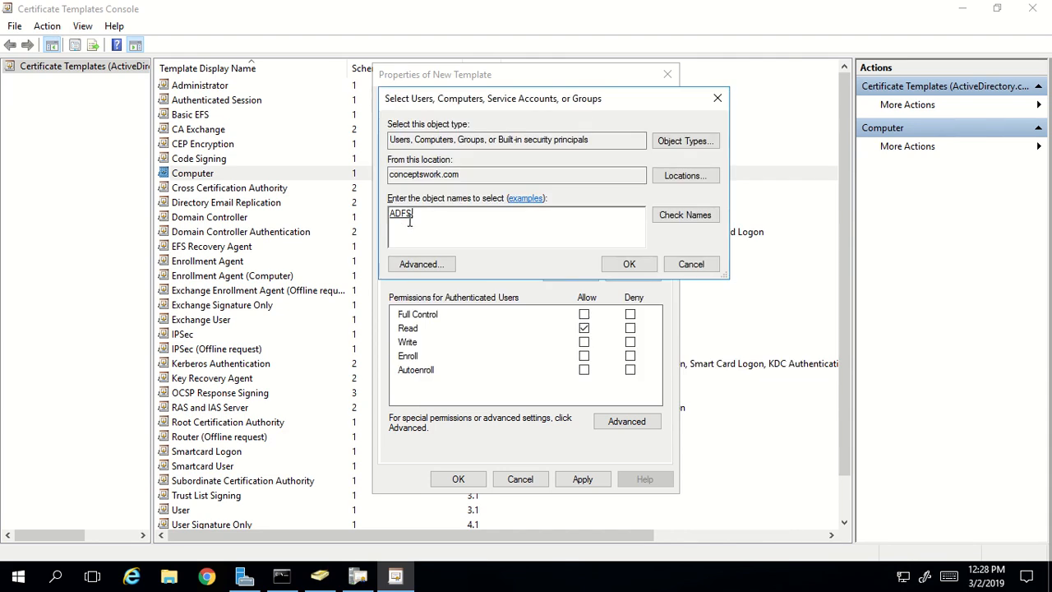
pyautogui.click(626, 264)
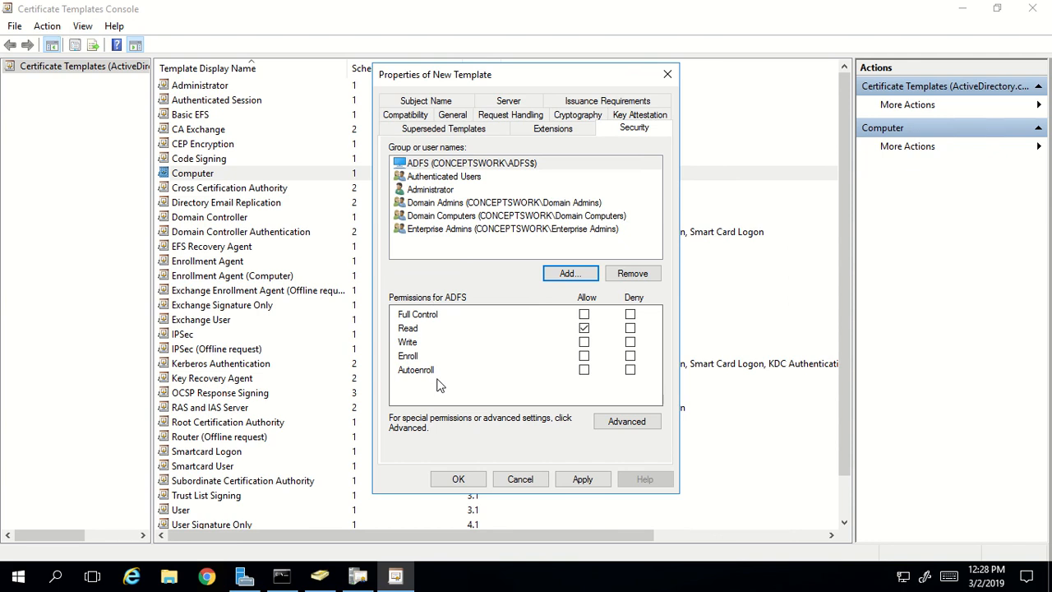
# - Allow ADFS Enroll, Autoenroll and Write alongside Read, without Full Control
pyautogui.click(584, 357)
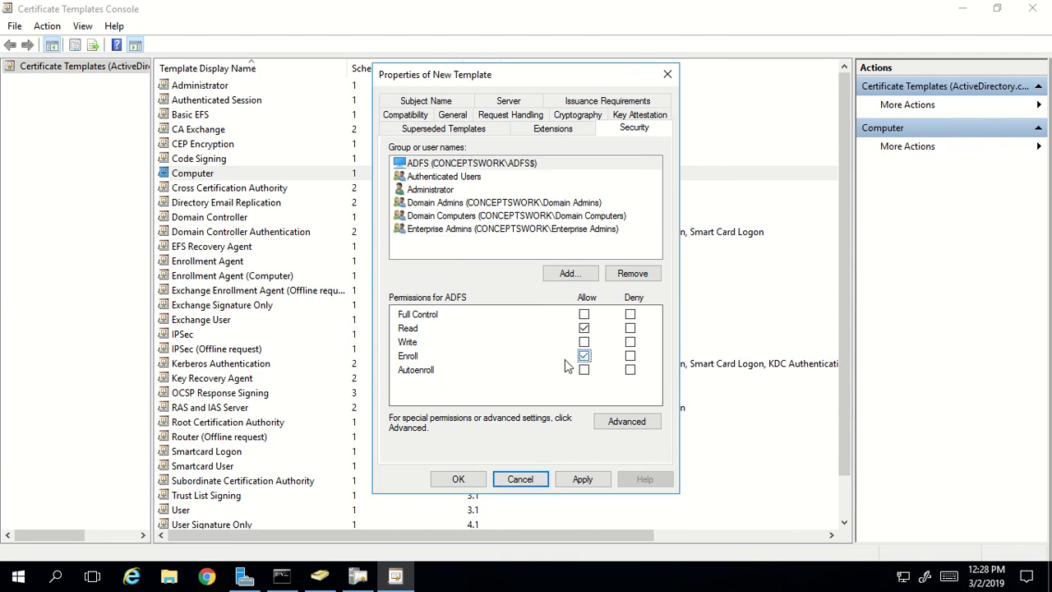
pyautogui.click(583, 369)
pyautogui.click(583, 315)
pyautogui.click(583, 315)
# - Set subject name format to Common name, review Server and Issuance Requirements, then apply and save
pyautogui.click(437, 101)
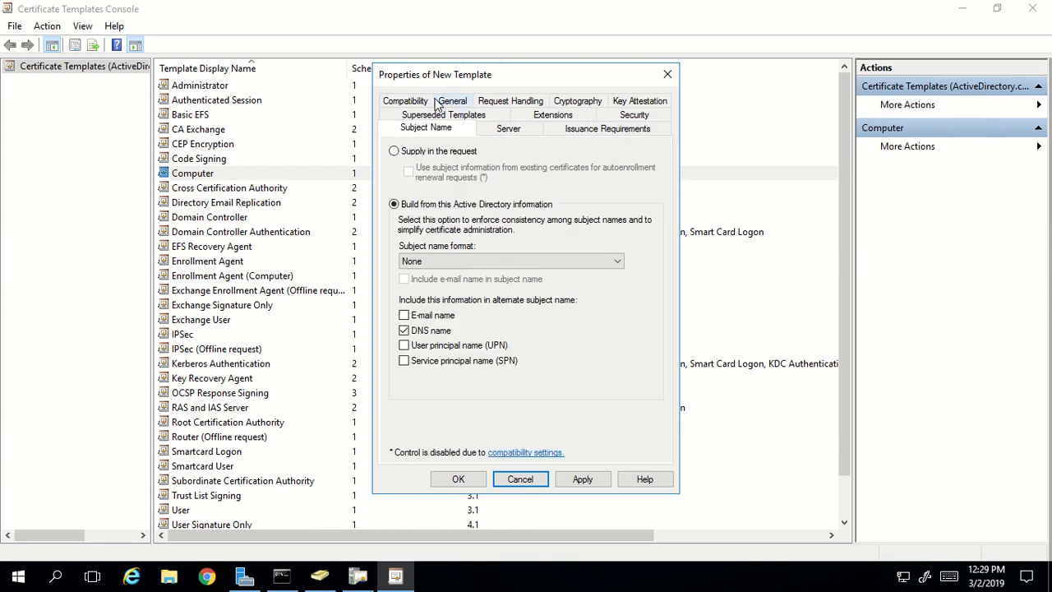
pyautogui.click(450, 261)
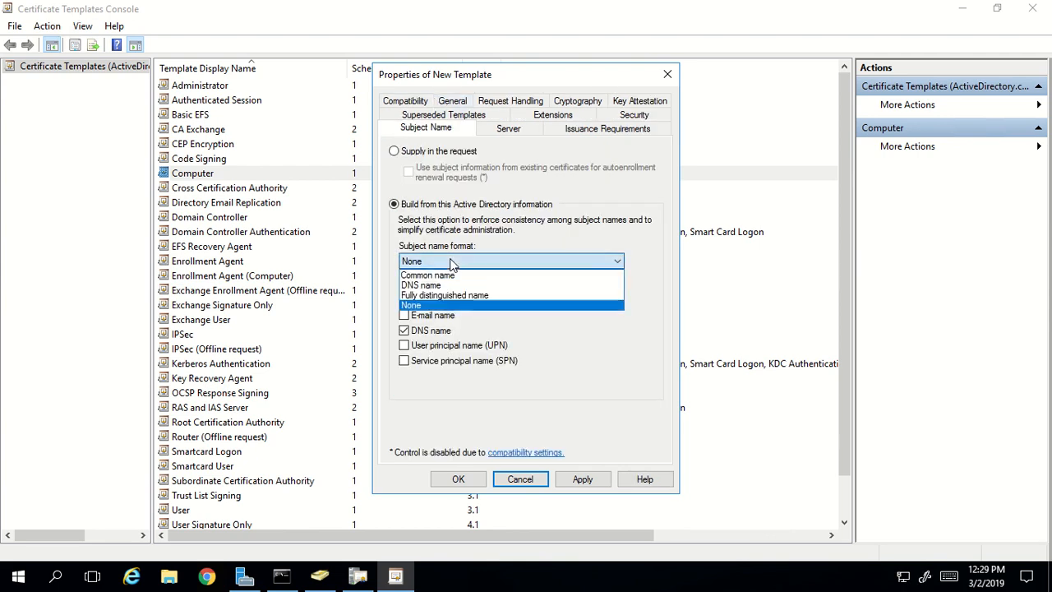
pyautogui.click(453, 275)
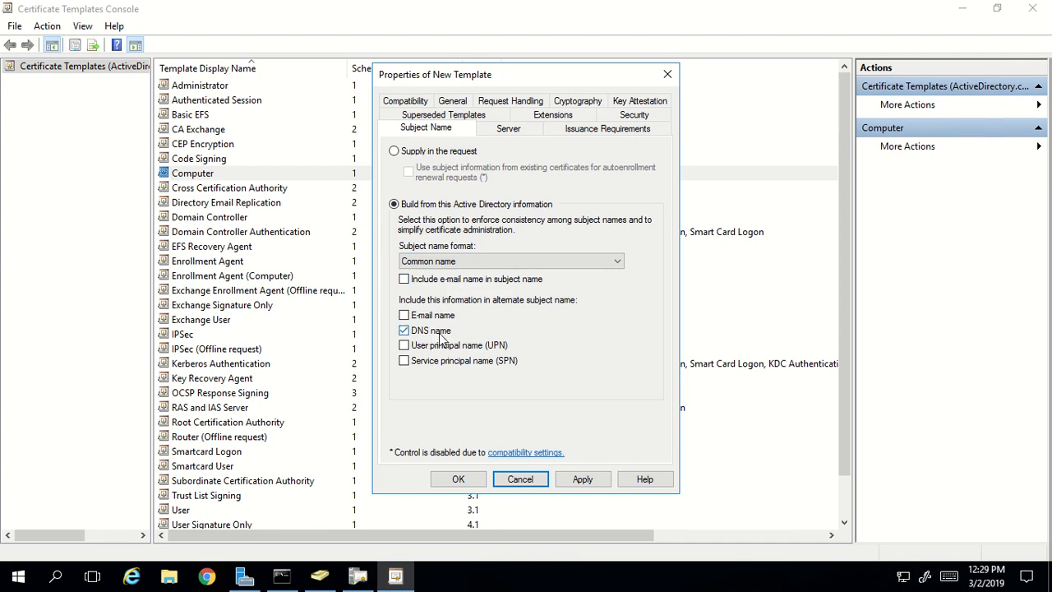
pyautogui.click(510, 129)
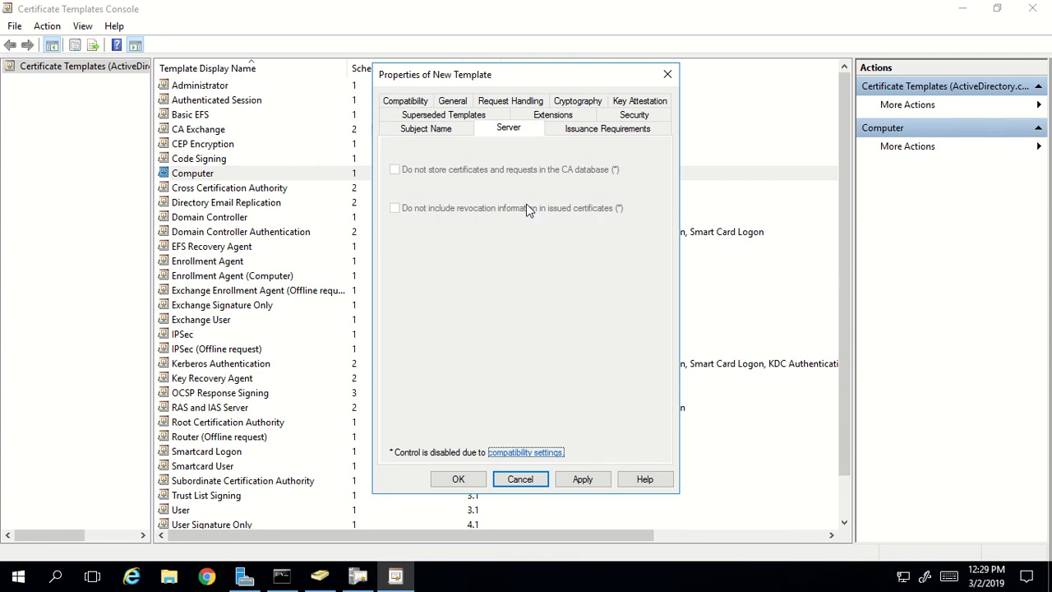
pyautogui.click(603, 130)
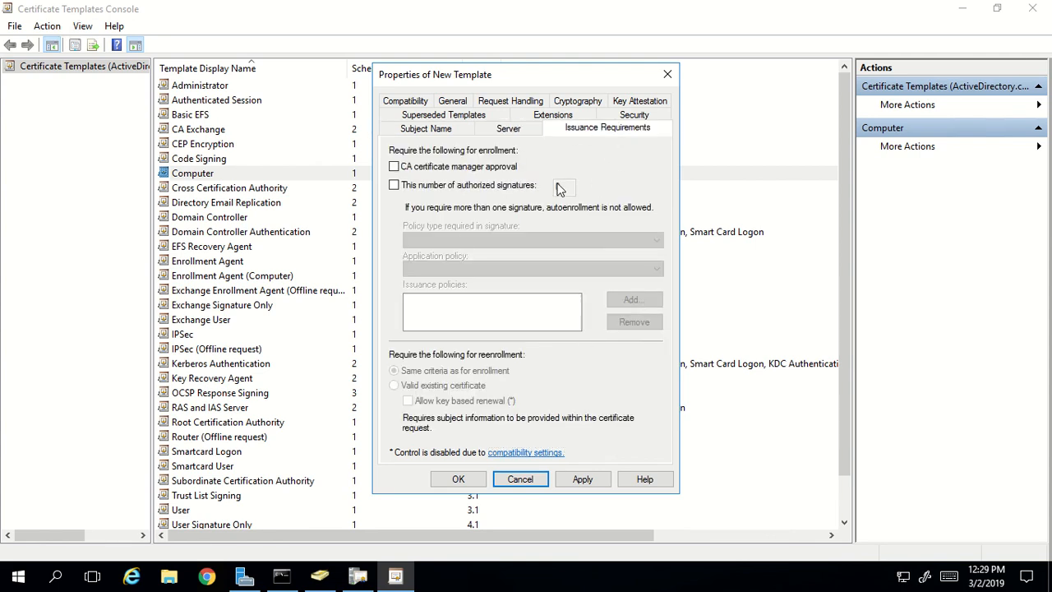
pyautogui.click(419, 132)
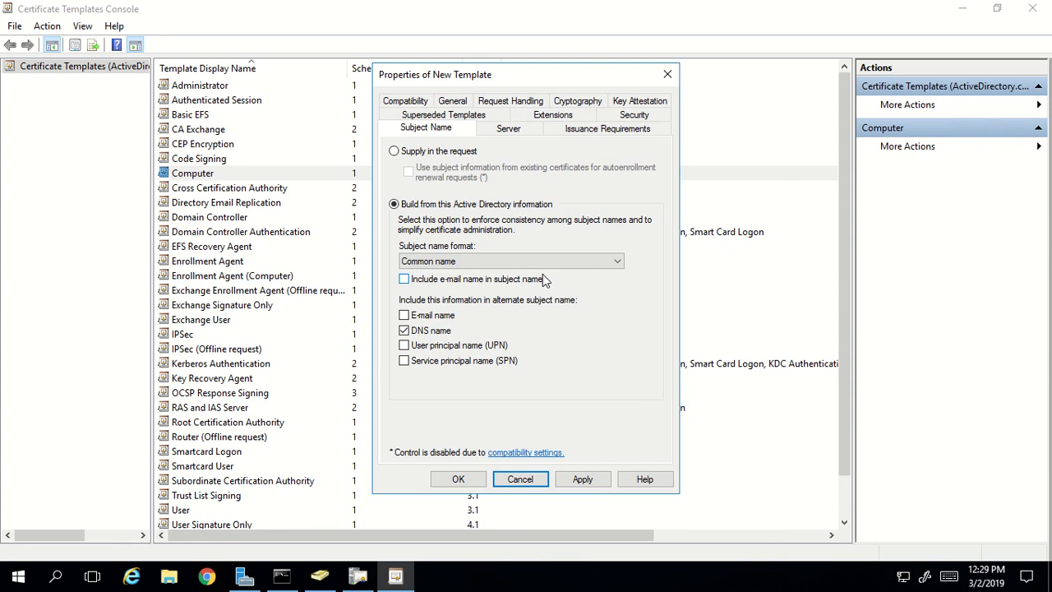
pyautogui.click(597, 482)
pyautogui.click(459, 479)
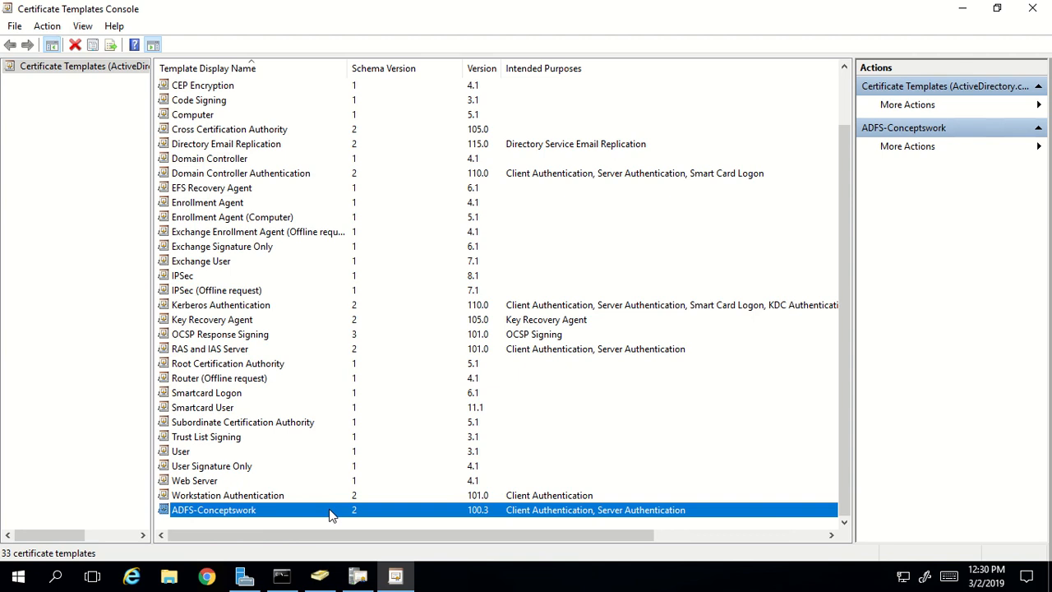
# - Close the templates console and add ADFS-Conceptswork as a certificate template the CA issues
pyautogui.click(1032, 8)
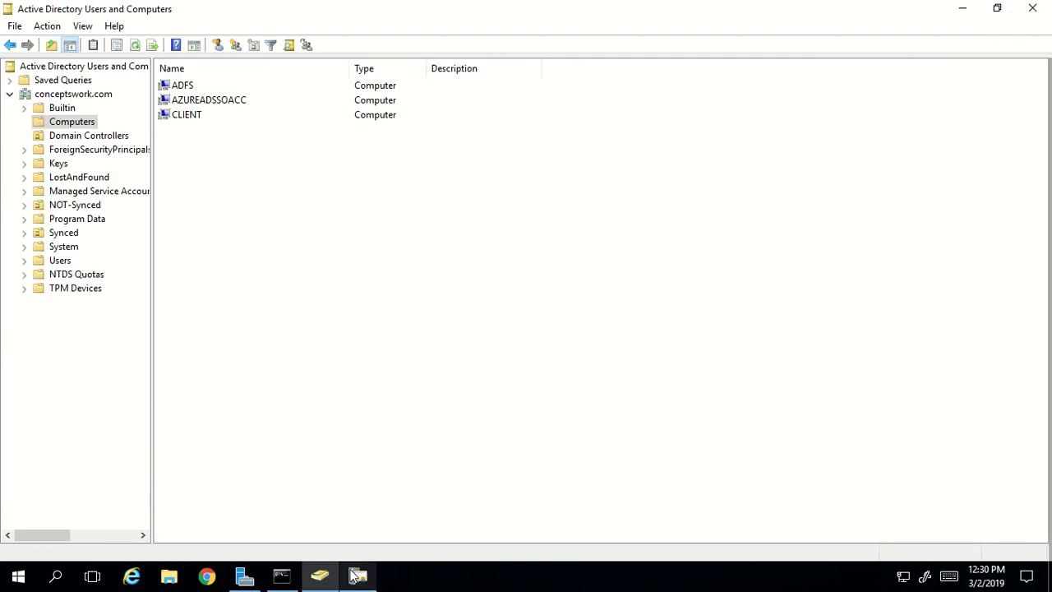
pyautogui.click(354, 576)
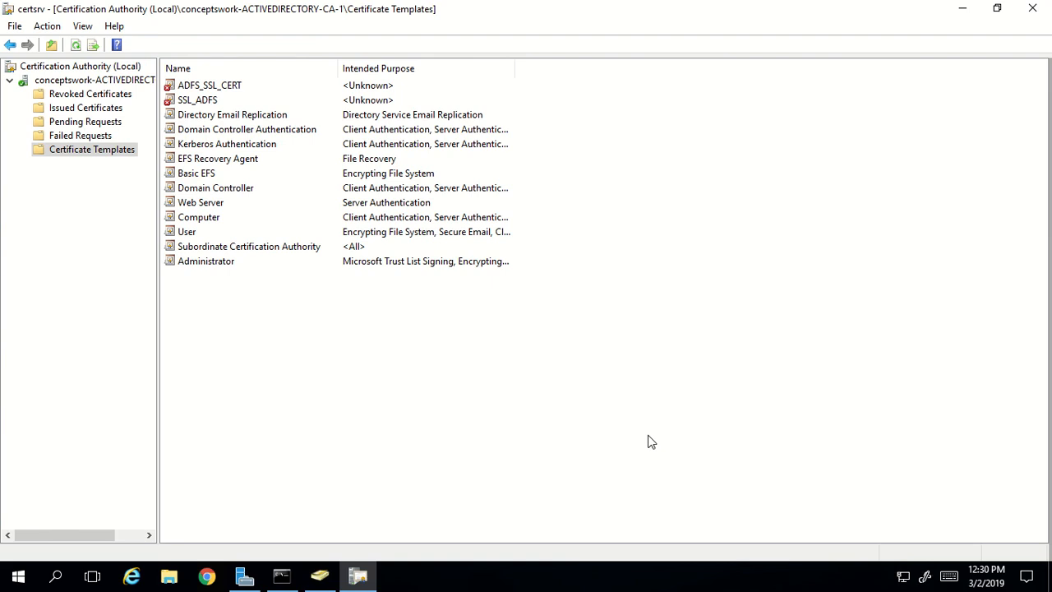
pyautogui.rightClick(99, 158)
pyautogui.moveTo(134, 184)
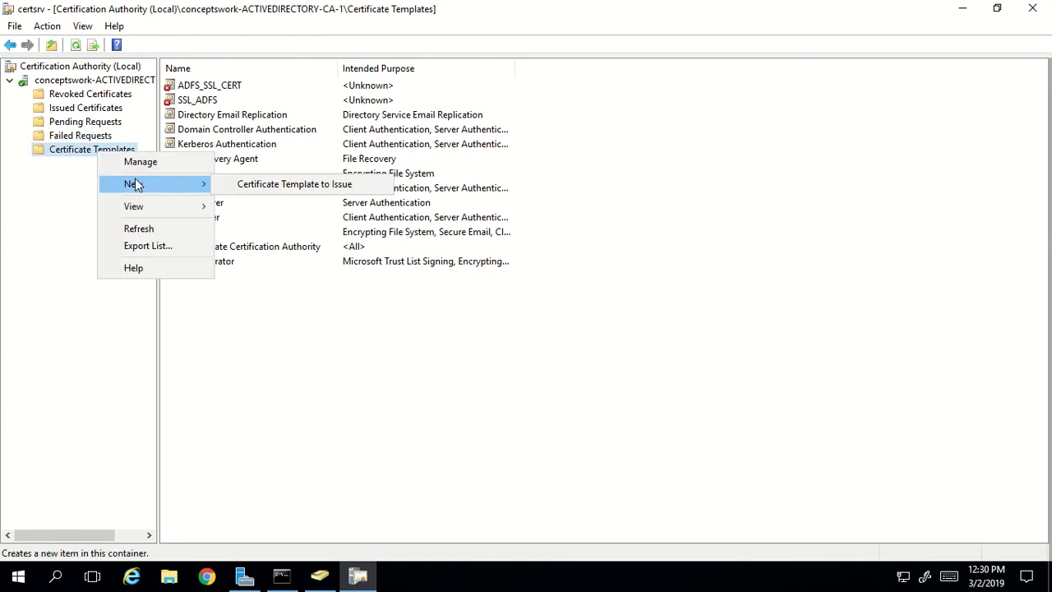
pyautogui.click(303, 192)
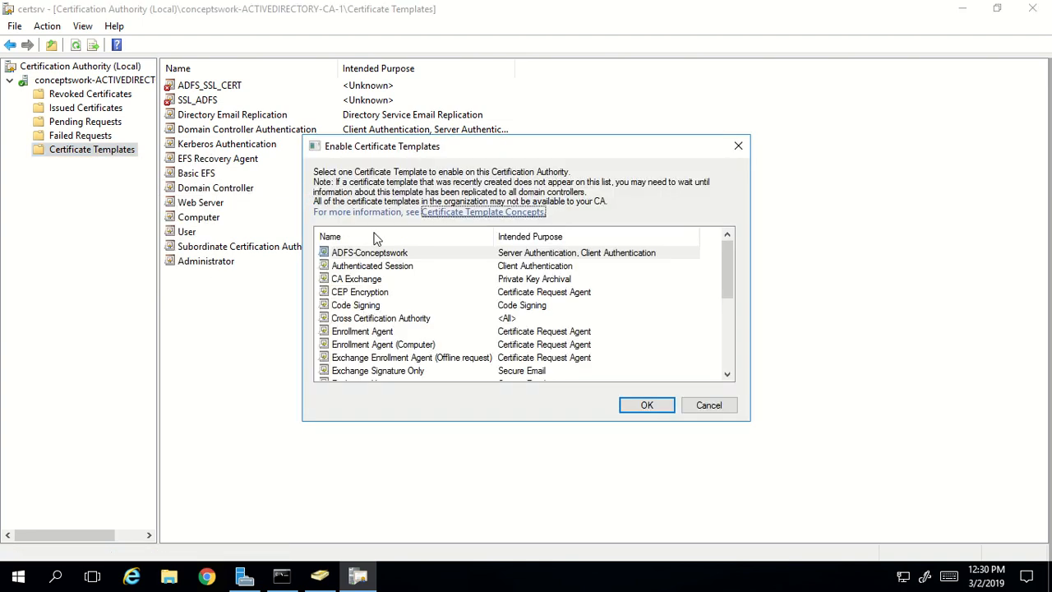
pyautogui.click(345, 256)
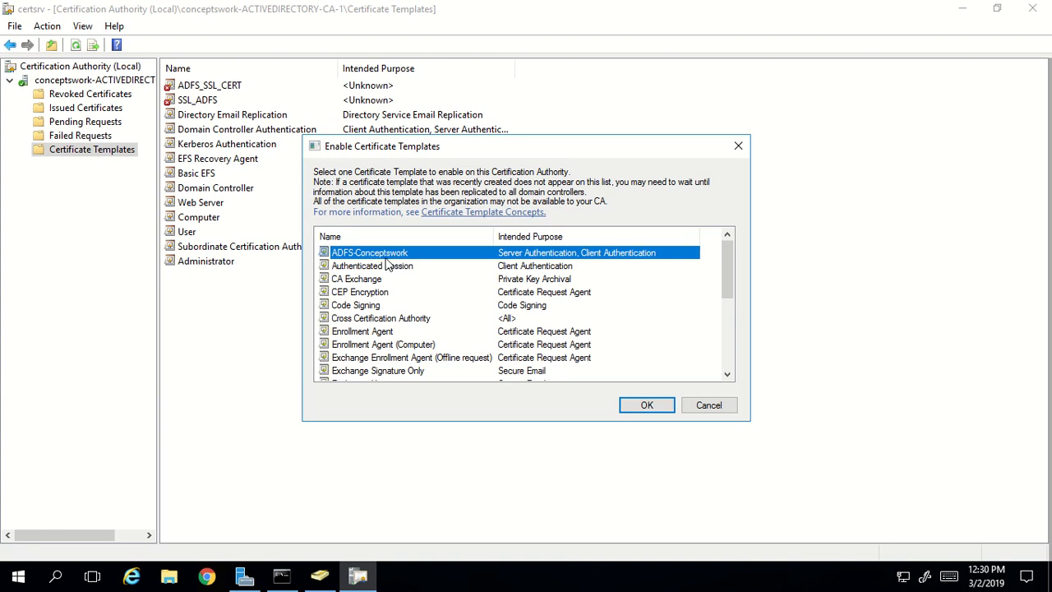
pyautogui.click(662, 408)
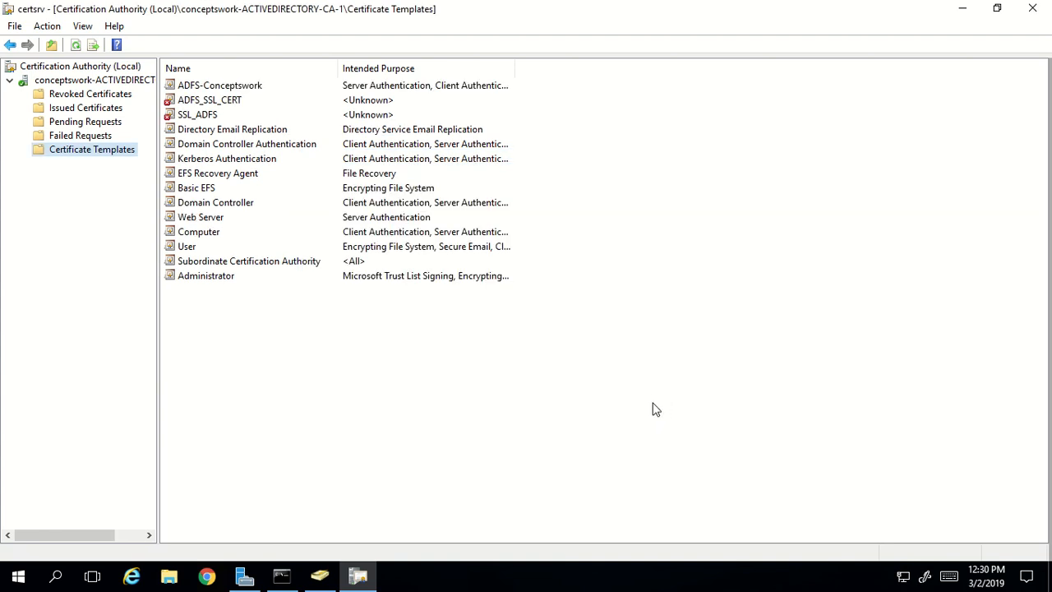
pyautogui.click(217, 89)
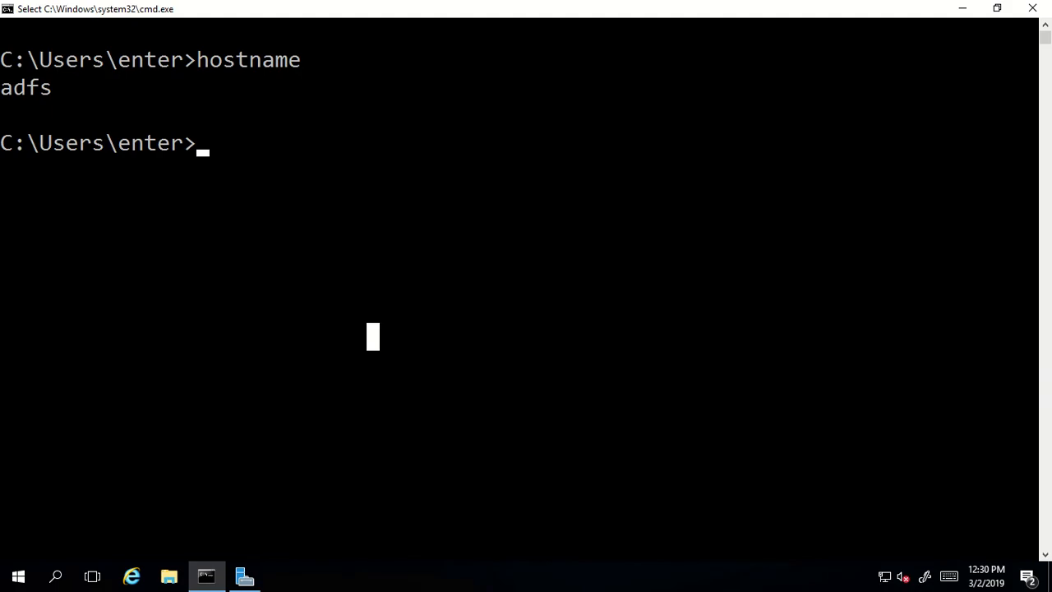
# - Bring up the adfs server's Command Prompt showing the hostname output
pyautogui.click(503, 364)
pyautogui.click(349, 337)
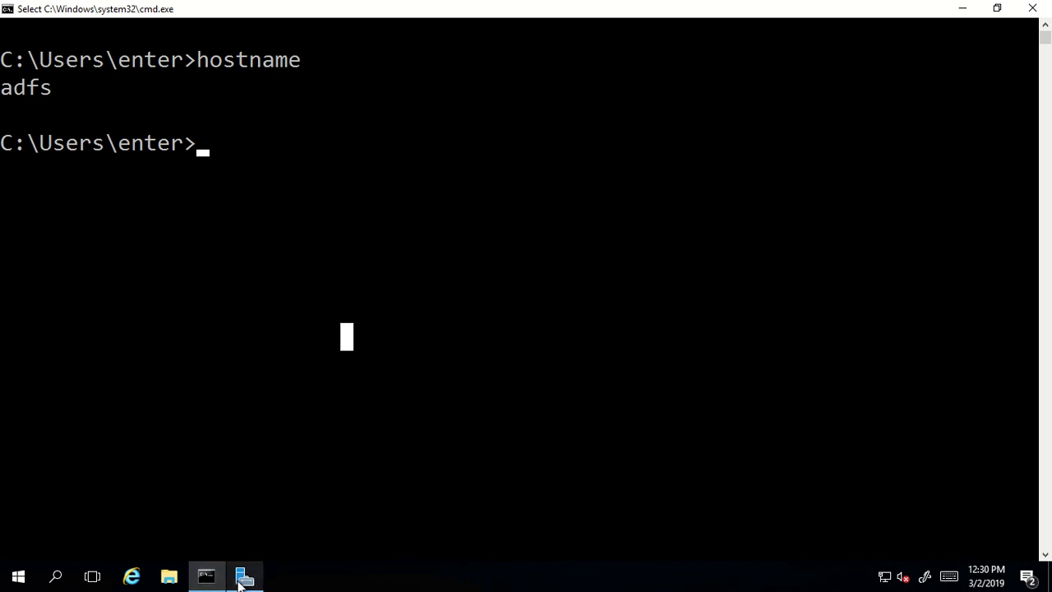
pyautogui.click(508, 368)
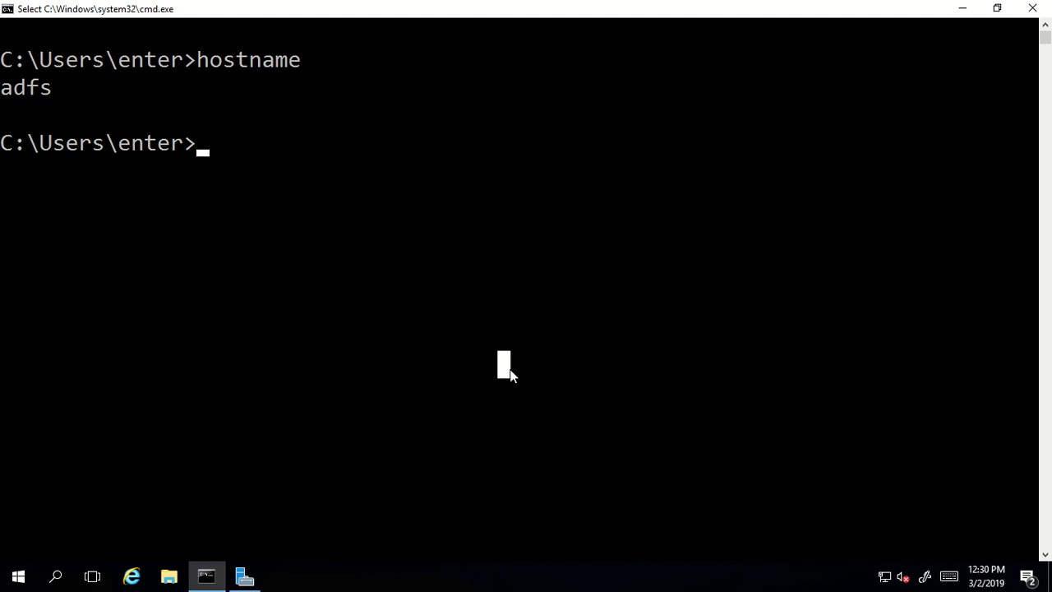
# - Run mmc from the Run box and approve the elevation prompt
pyautogui.press('super+r')
pyautogui.write('mmc')
pyautogui.press('Return')
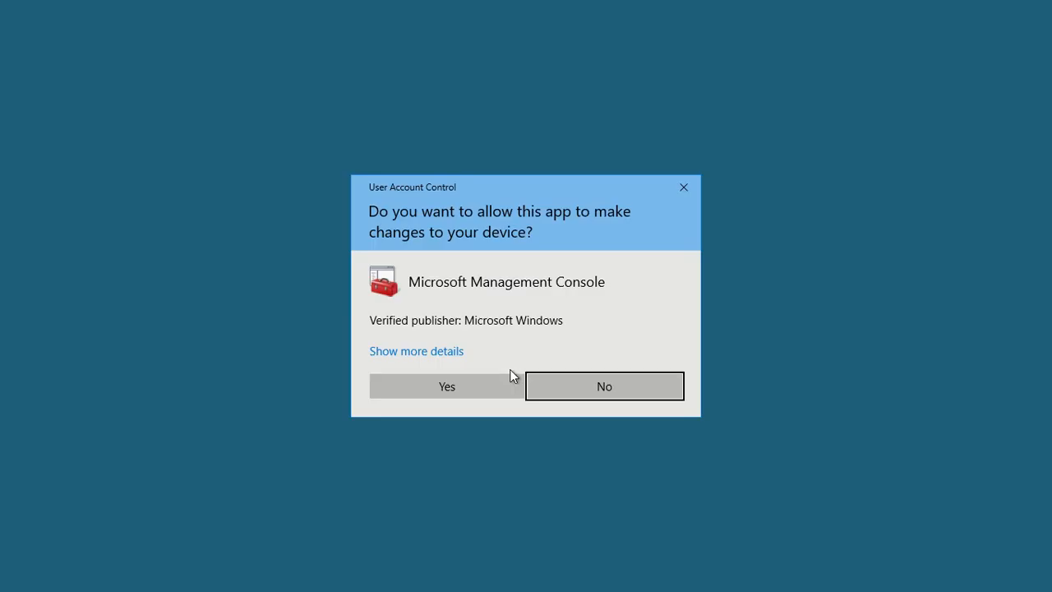
pyautogui.click(469, 383)
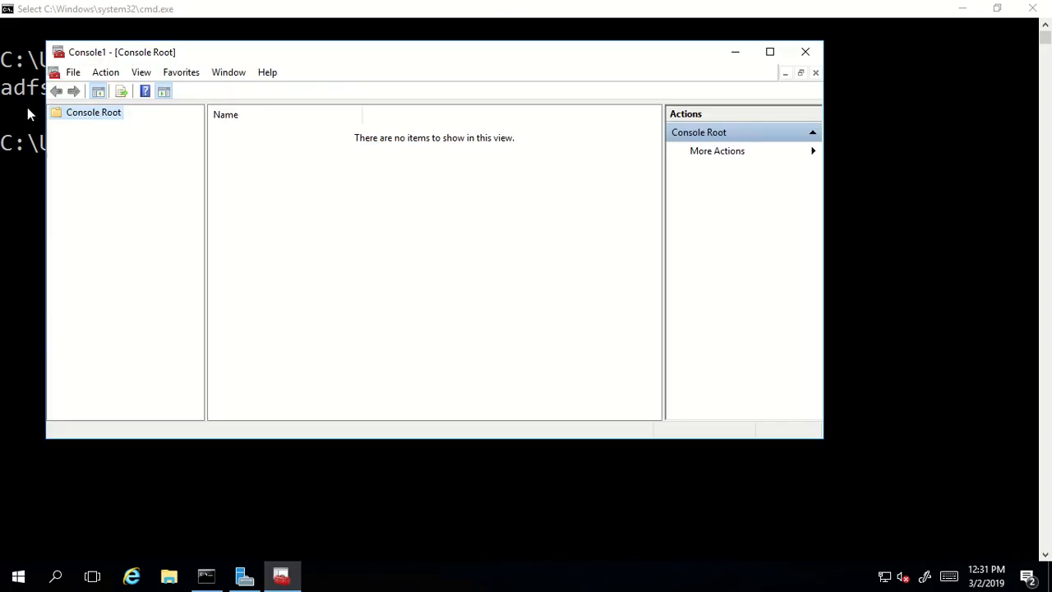
# - Add the Certificates snap-in for the local computer account and maximise the console
pyautogui.click(74, 72)
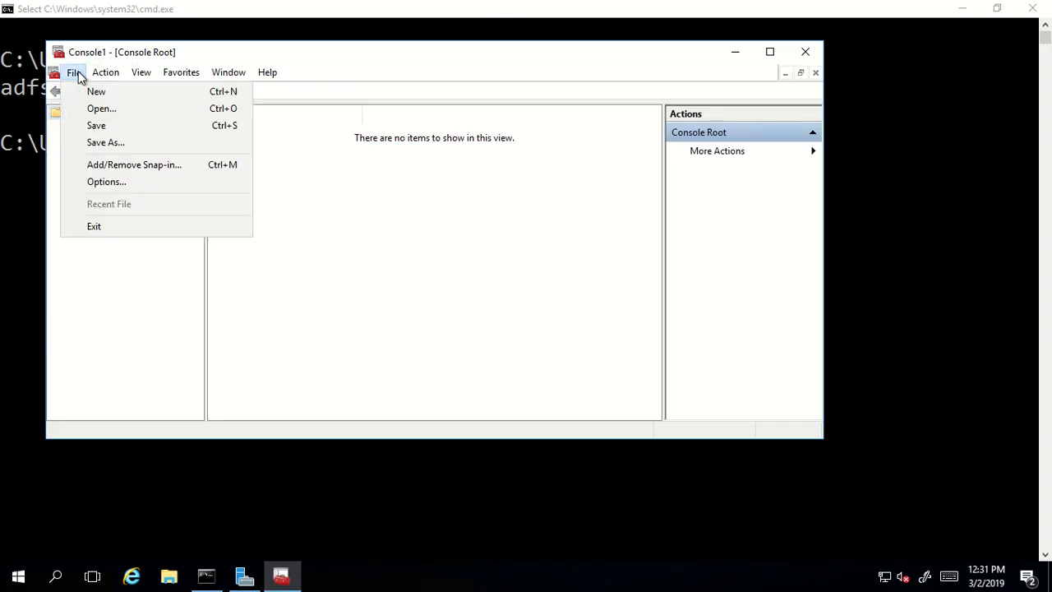
pyautogui.click(115, 164)
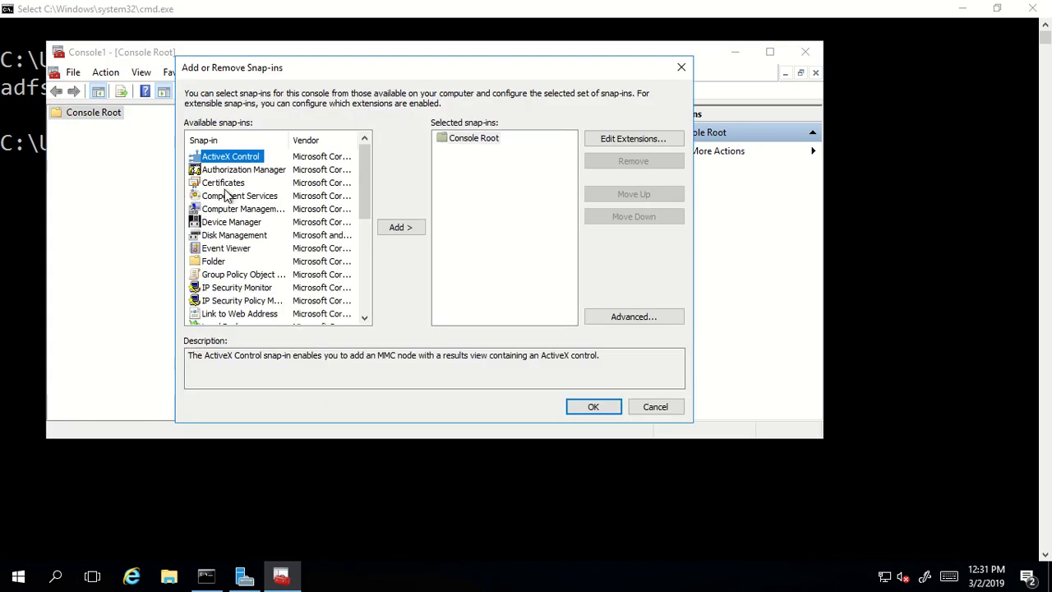
pyautogui.click(224, 182)
pyautogui.click(395, 228)
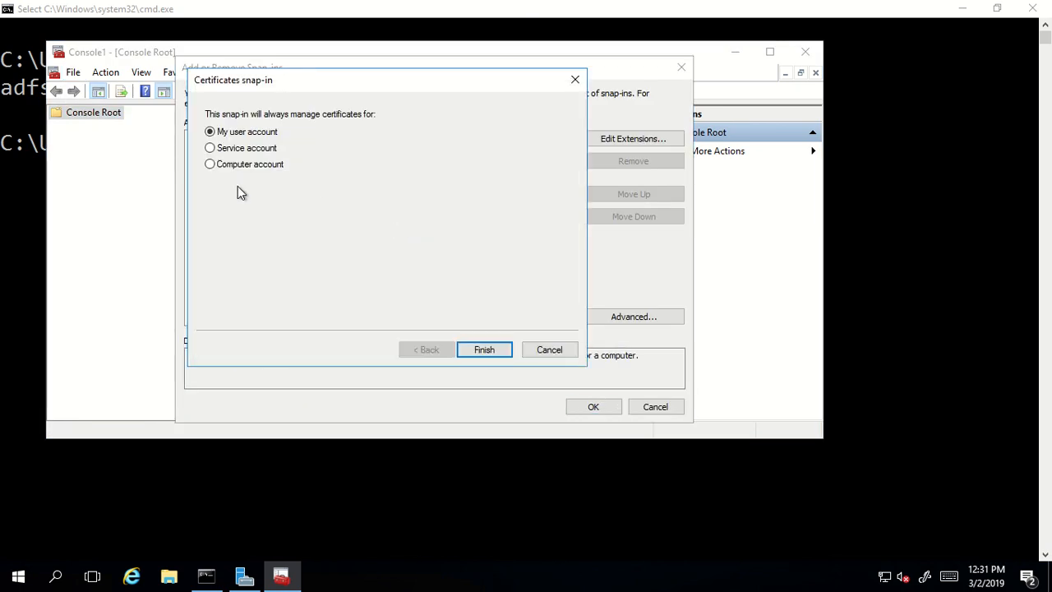
pyautogui.click(240, 165)
pyautogui.moveTo(347, 80); pyautogui.dragTo(461, 137)
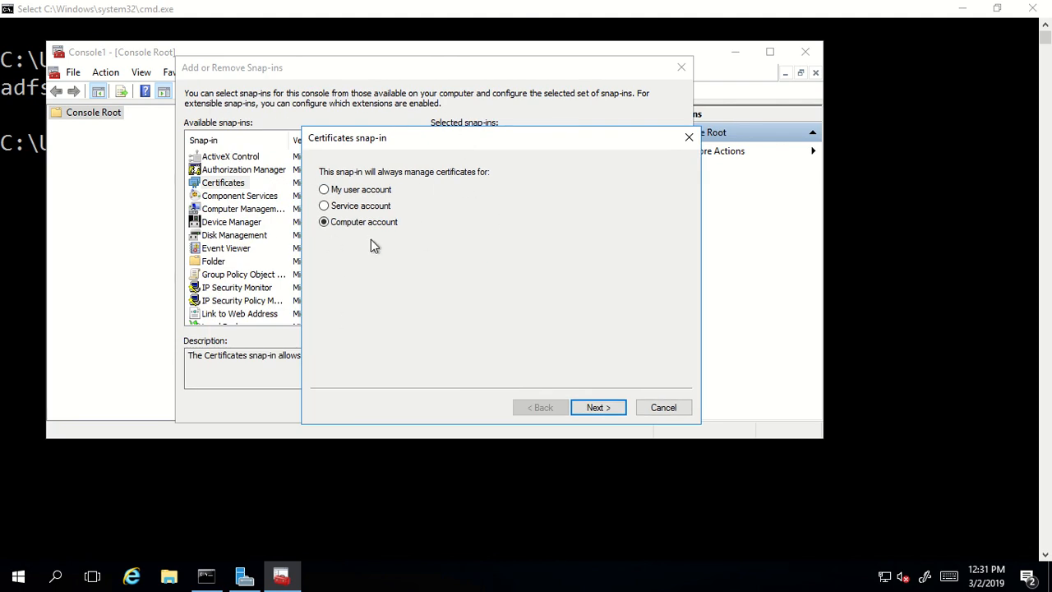
pyautogui.click(599, 408)
pyautogui.click(598, 407)
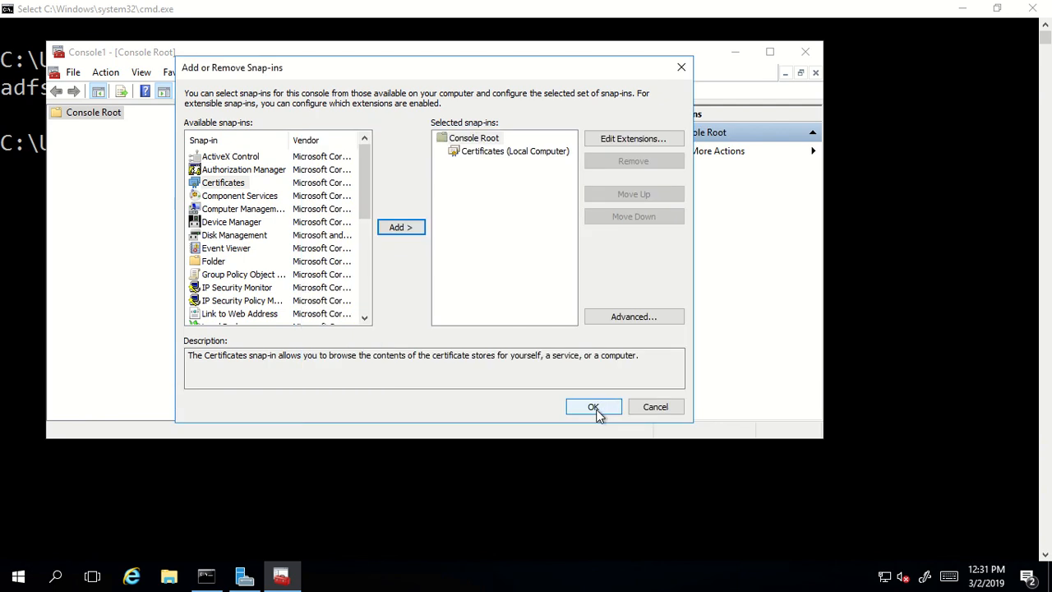
pyautogui.click(593, 407)
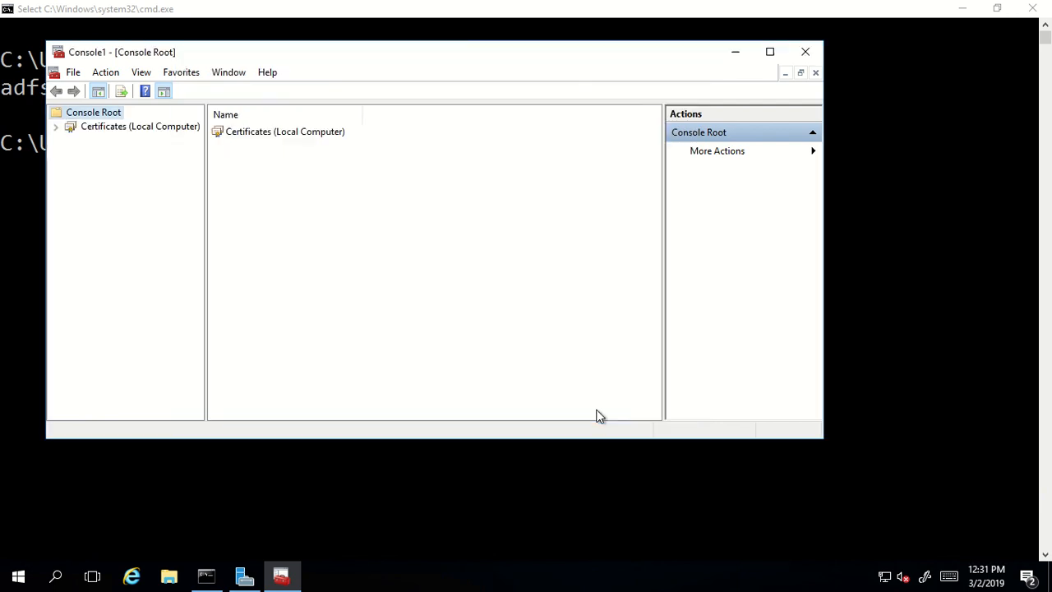
pyautogui.doubleClick(481, 62)
pyautogui.click(92, 81)
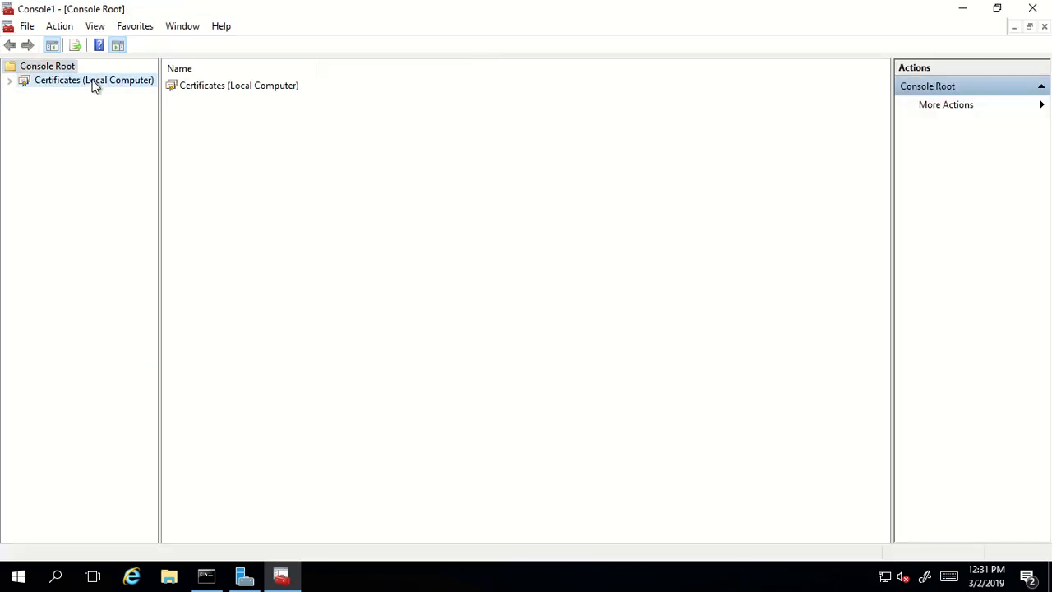
# - Request and enroll an ADFS-Conceptswork certificate into the Personal store via Active Directory Enrollment Policy
pyautogui.click(67, 93)
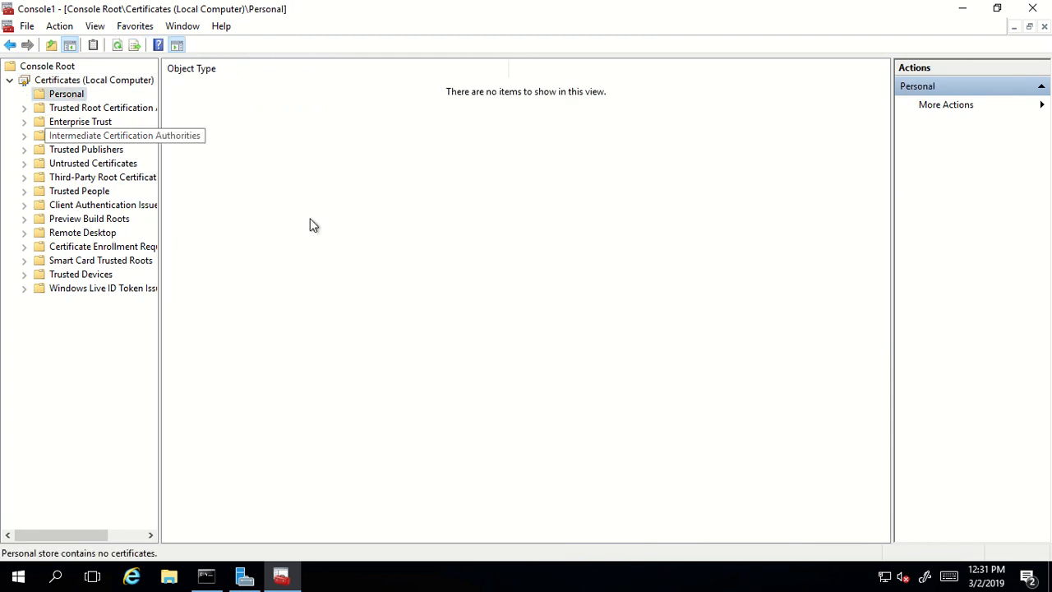
pyautogui.rightClick(66, 95)
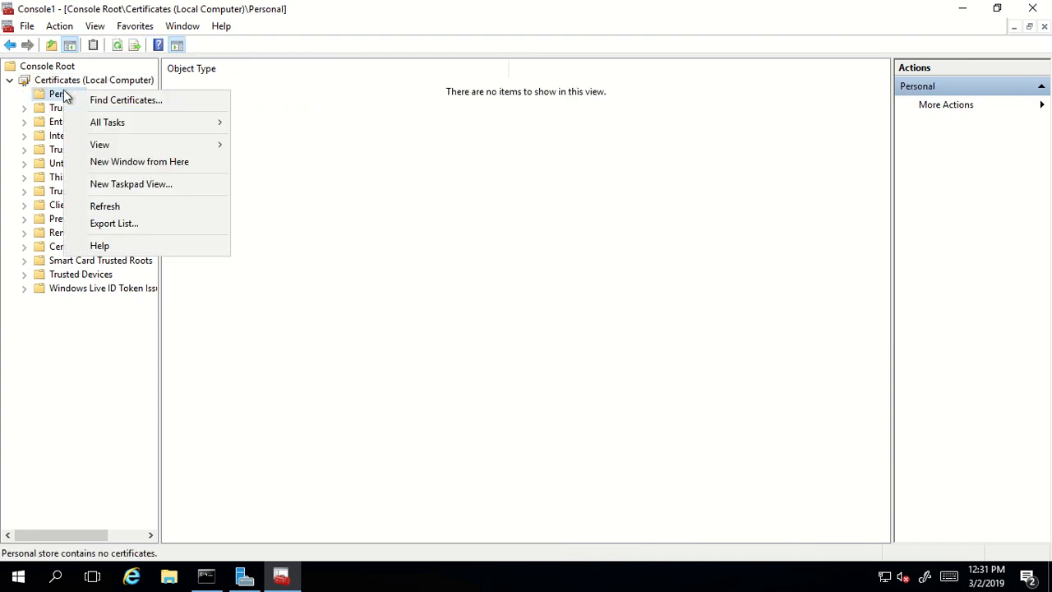
pyautogui.moveTo(111, 132)
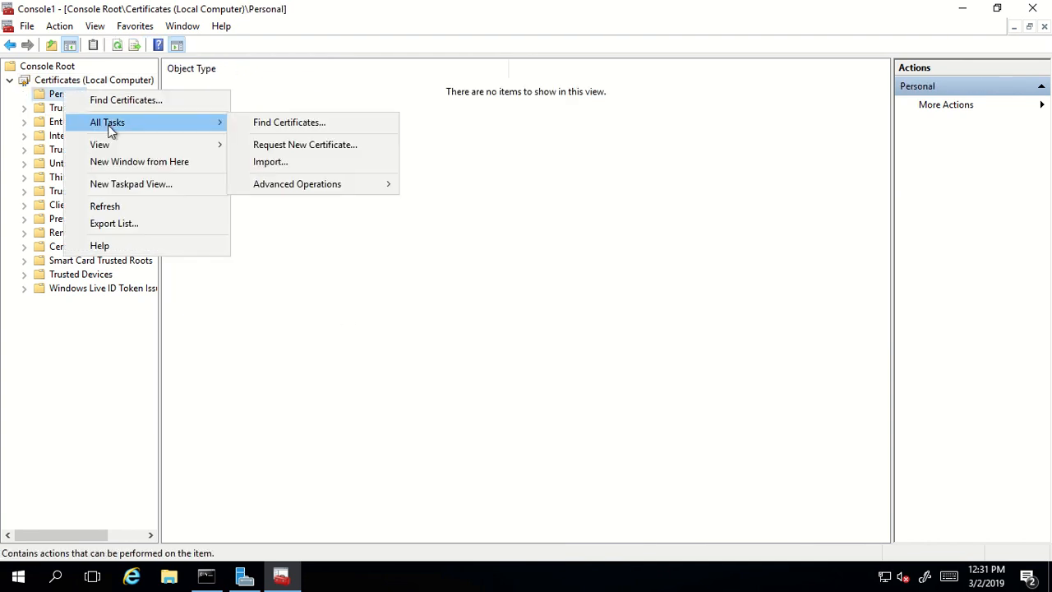
pyautogui.click(323, 146)
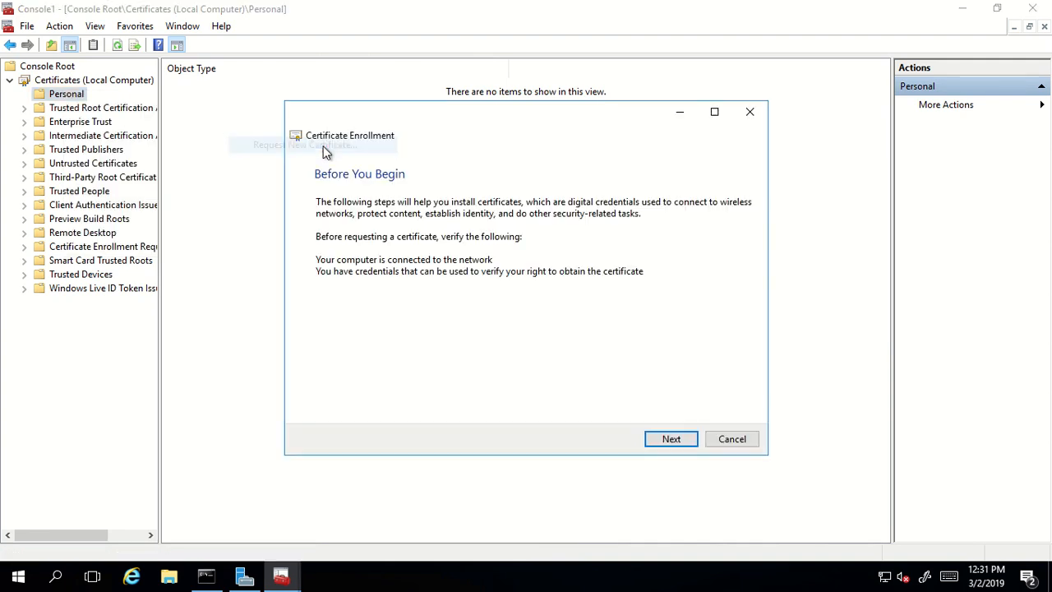
pyautogui.click(675, 441)
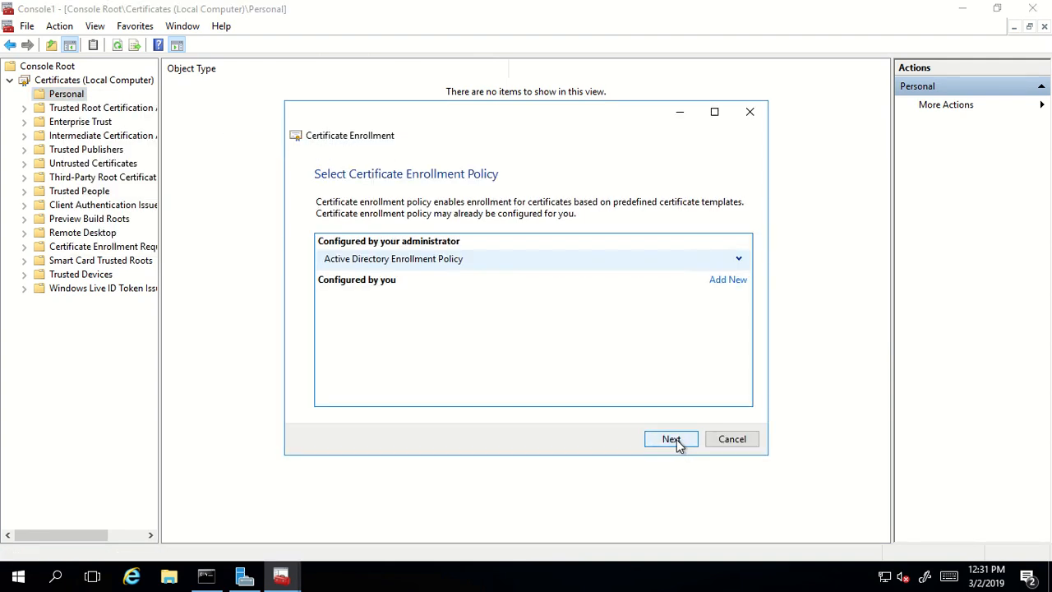
pyautogui.click(677, 439)
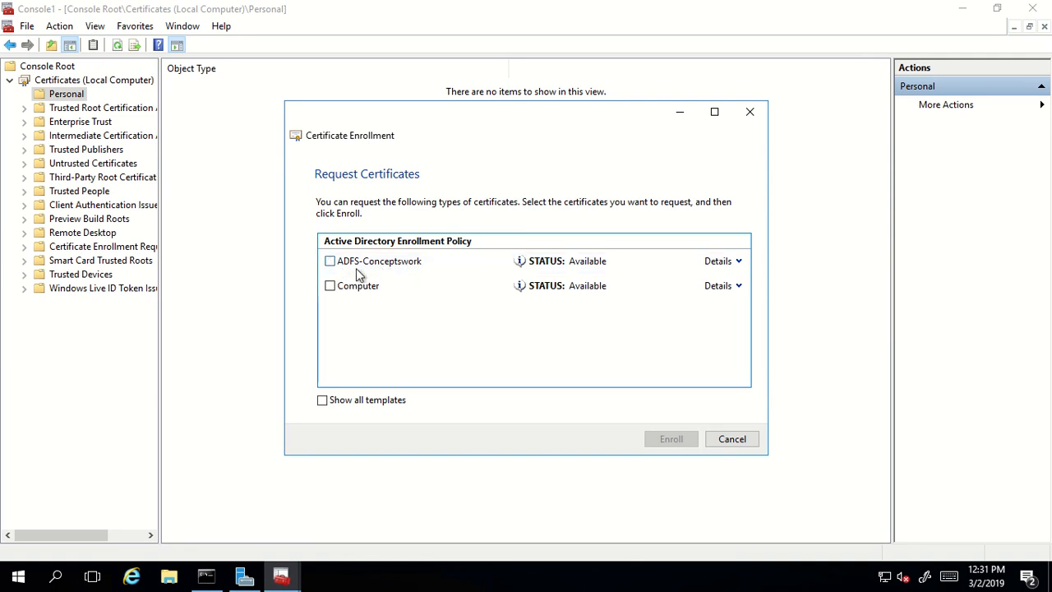
pyautogui.click(330, 262)
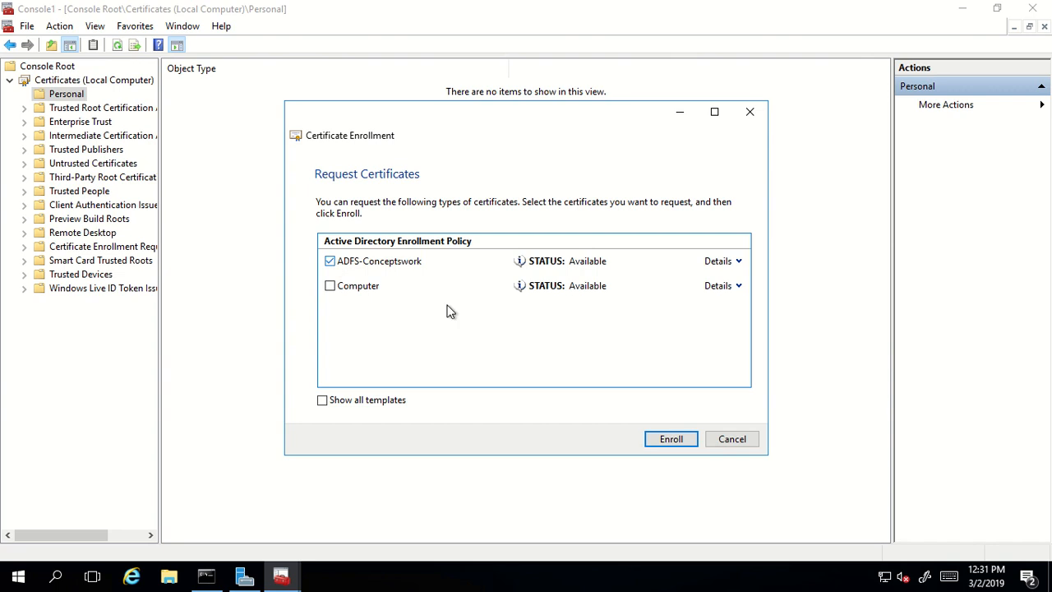
pyautogui.click(654, 436)
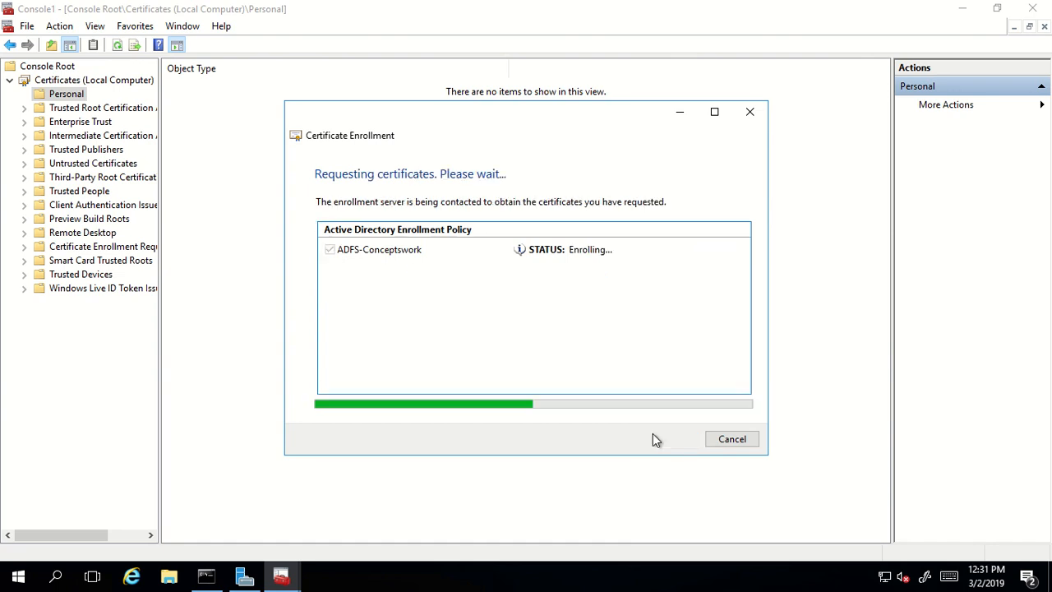
pyautogui.click(728, 438)
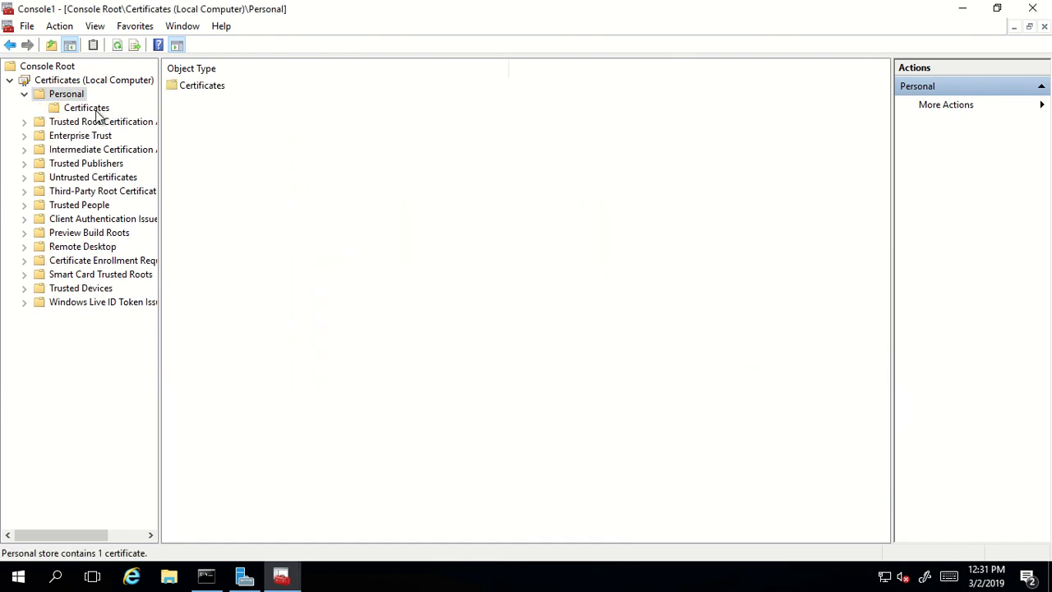
# - Open the new adfs.conceptswork.com certificate's properties to check it, then close them
pyautogui.click(91, 108)
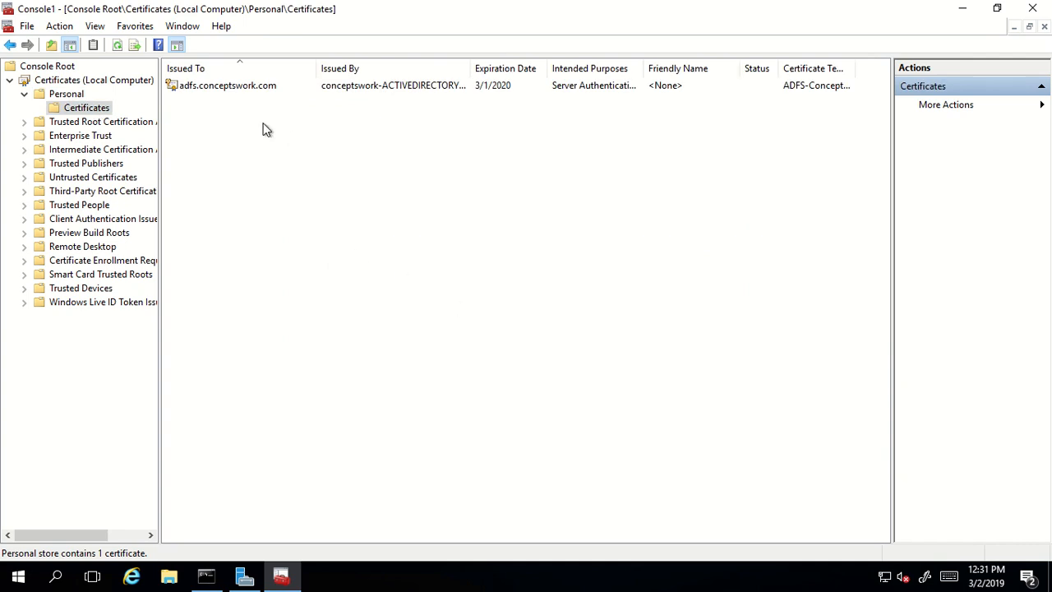
pyautogui.doubleClick(233, 85)
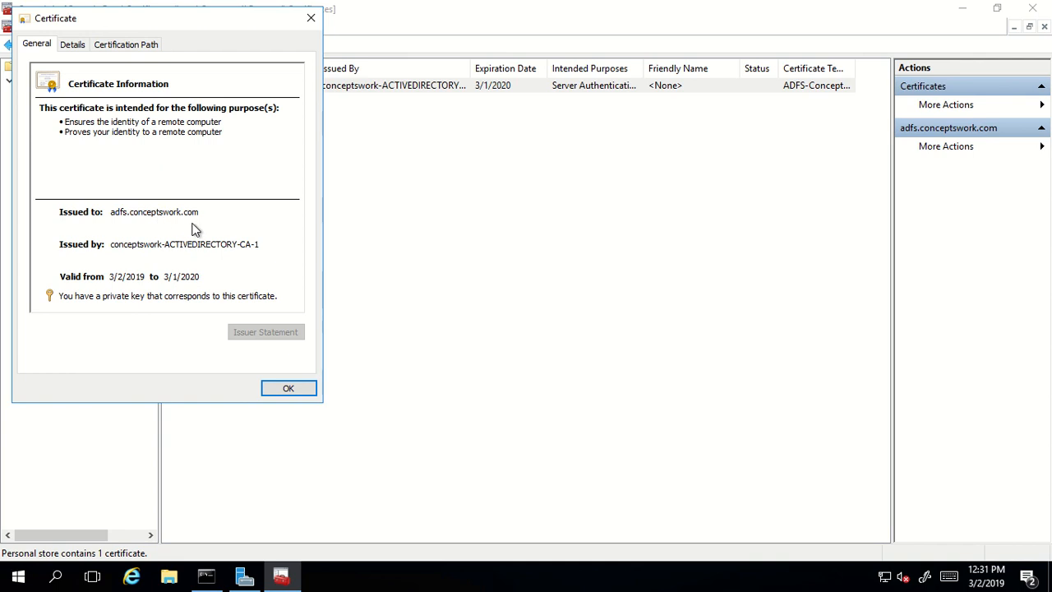
pyautogui.click(287, 388)
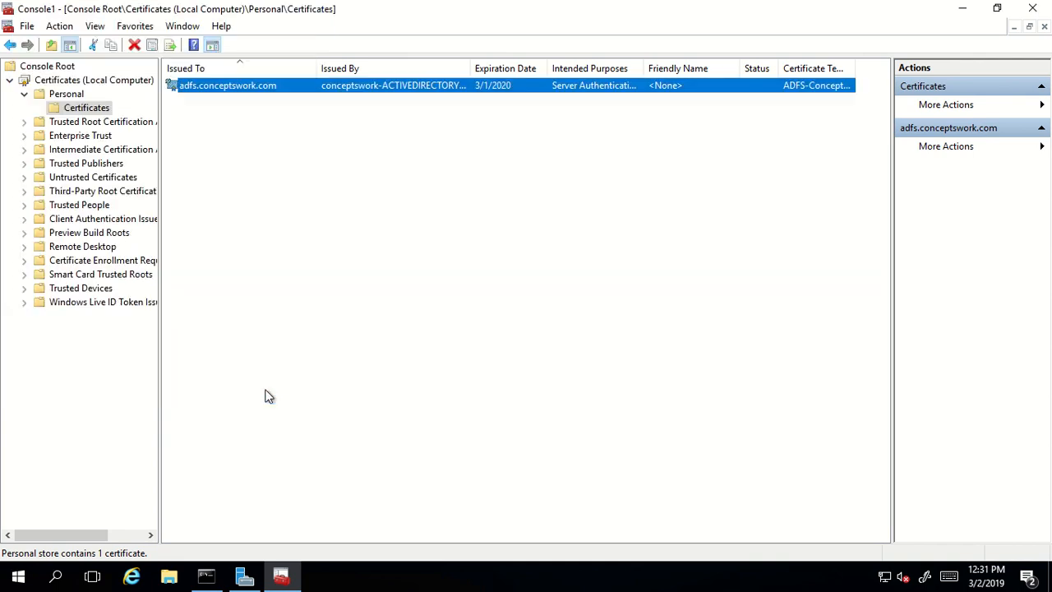
pyautogui.click(518, 300)
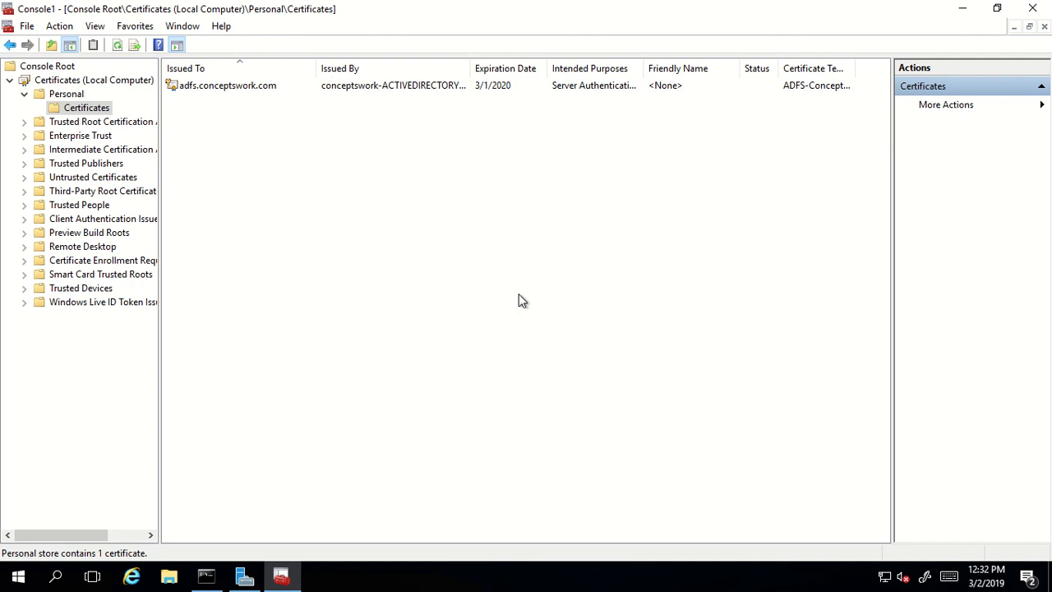
# - Start a role-based Add Roles and Features install targeting adfs.conceptswork.com
pyautogui.click(244, 578)
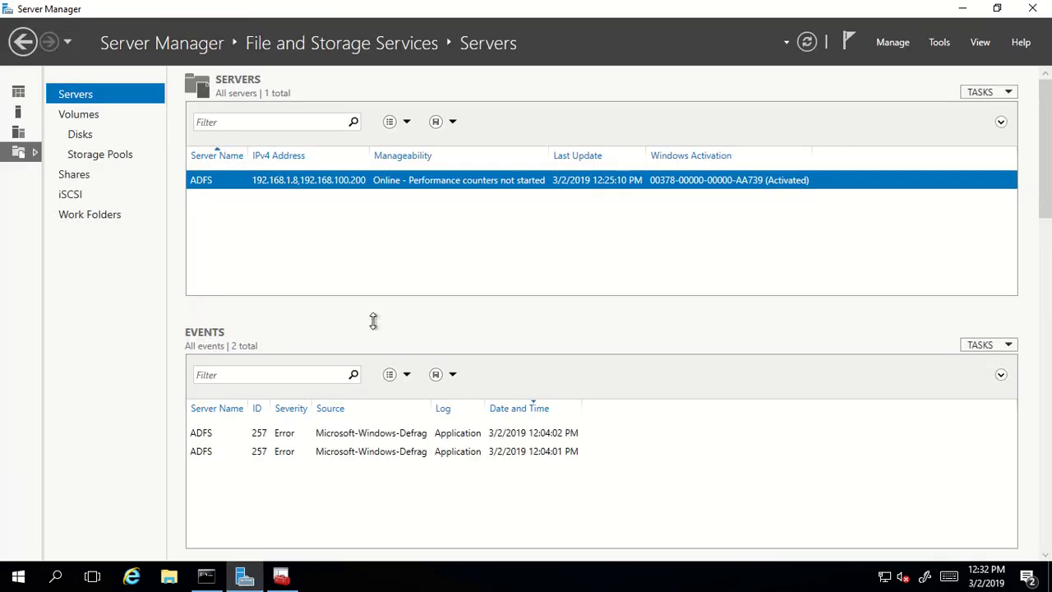
pyautogui.click(892, 45)
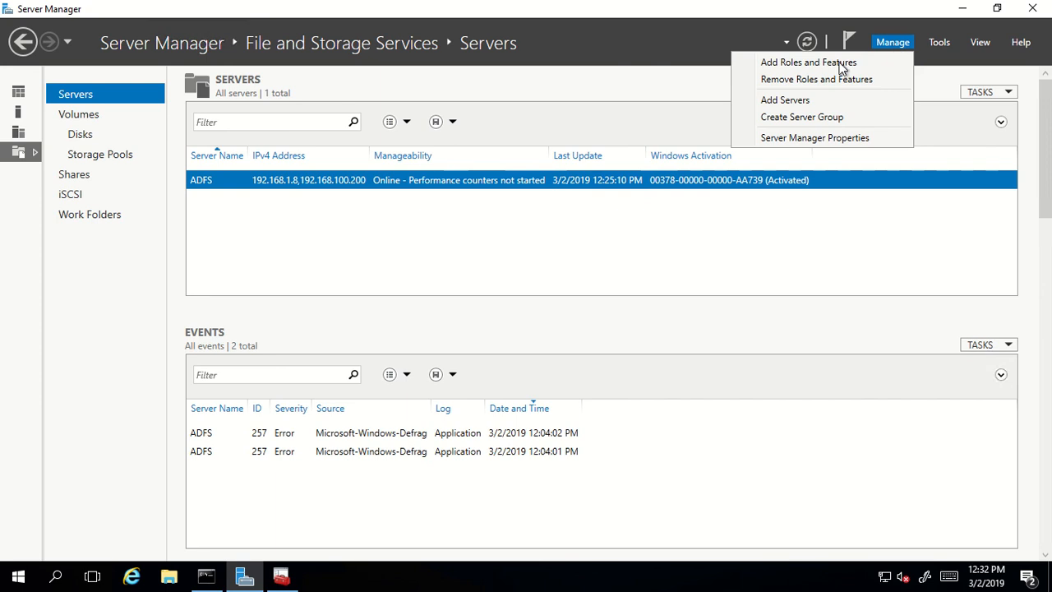
pyautogui.click(807, 66)
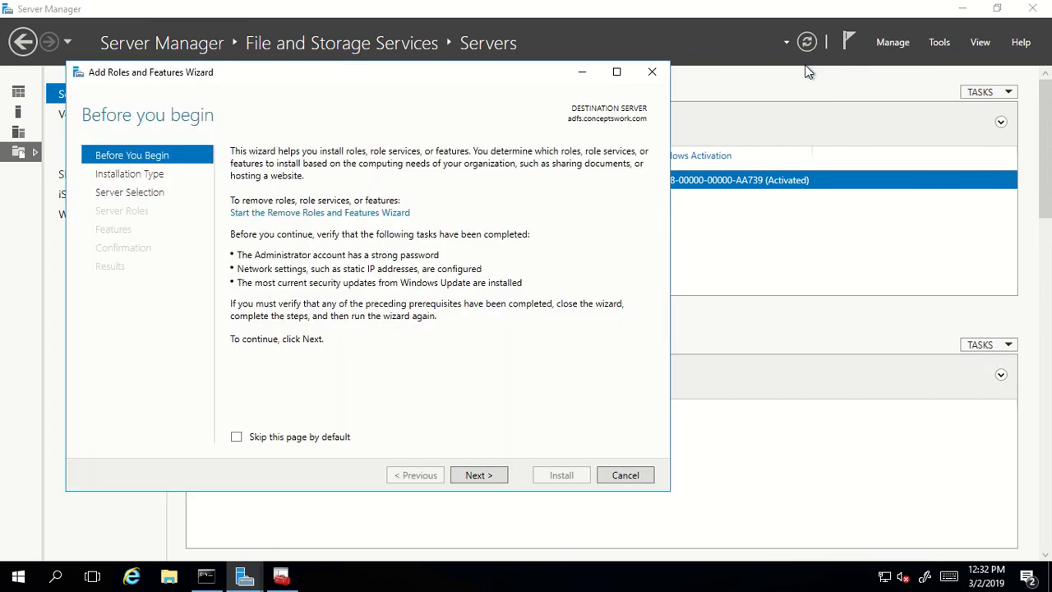
pyautogui.click(495, 475)
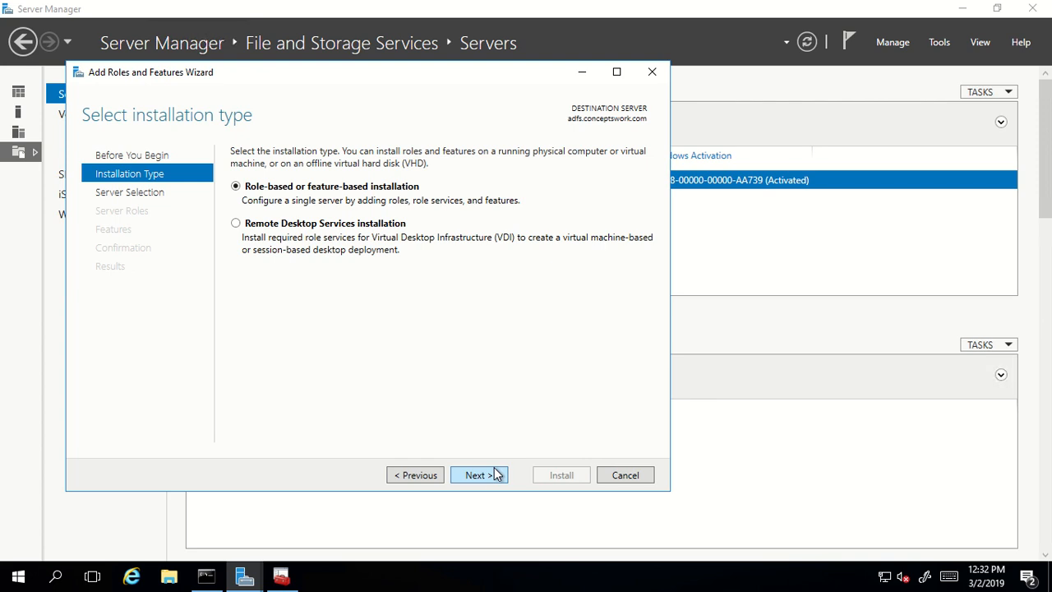
pyautogui.click(488, 475)
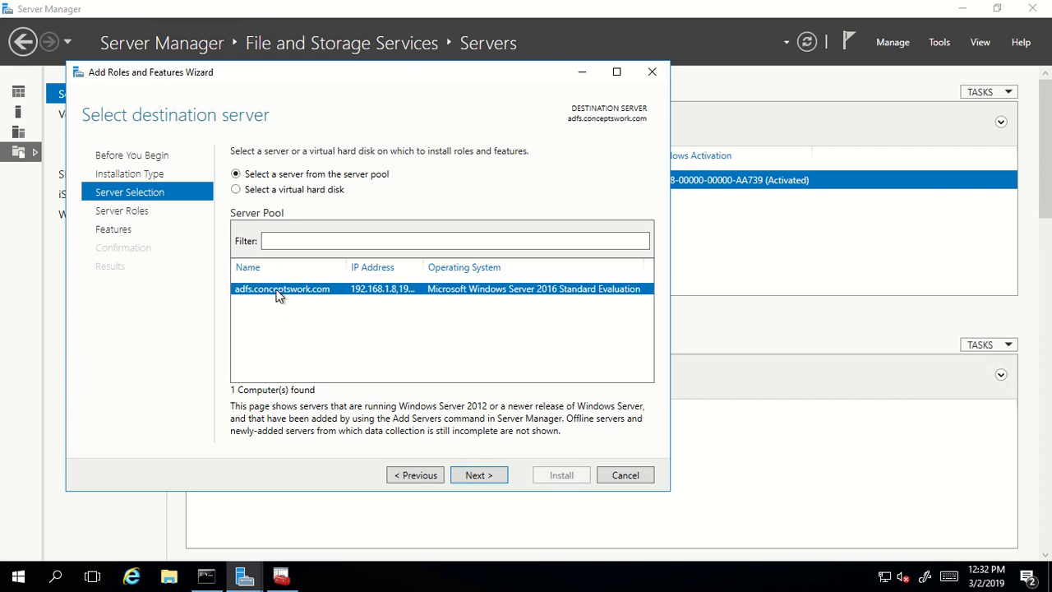
pyautogui.click(479, 477)
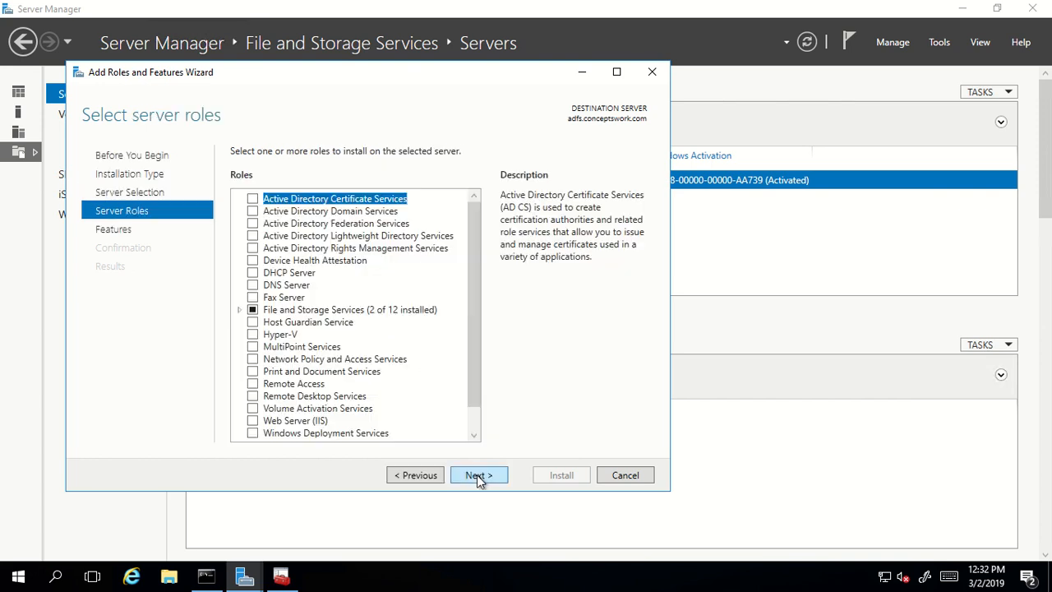
# - Select the Active Directory Federation Services role and continue without extra features
pyautogui.click(252, 223)
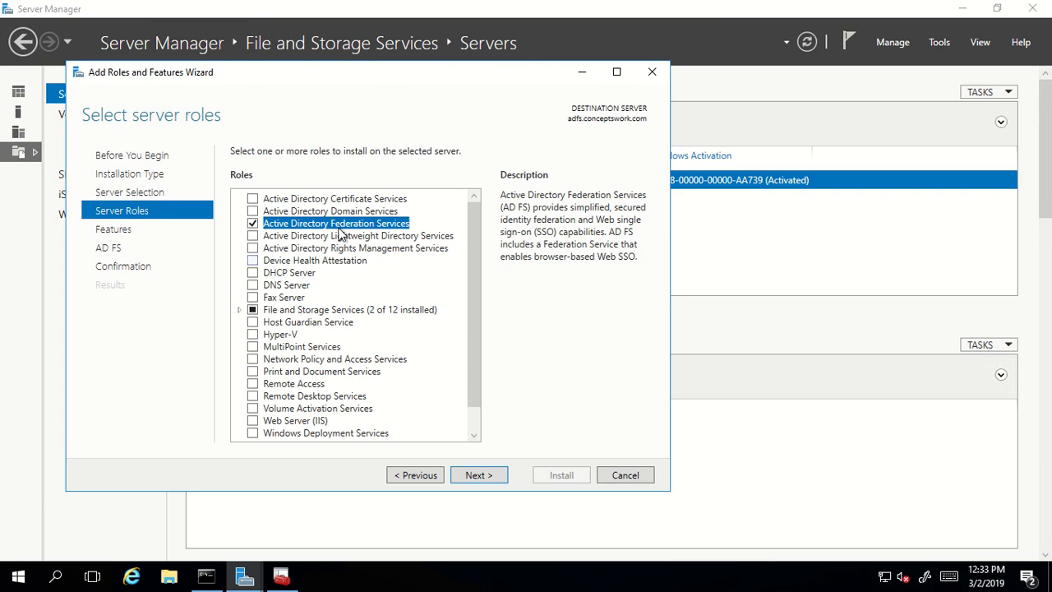
pyautogui.click(480, 480)
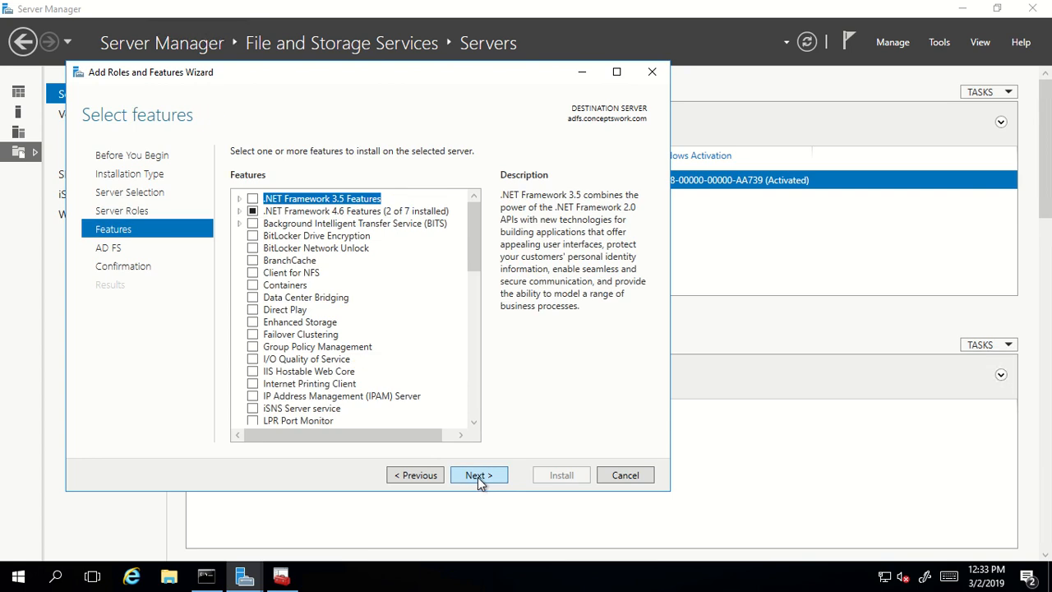
pyautogui.click(480, 480)
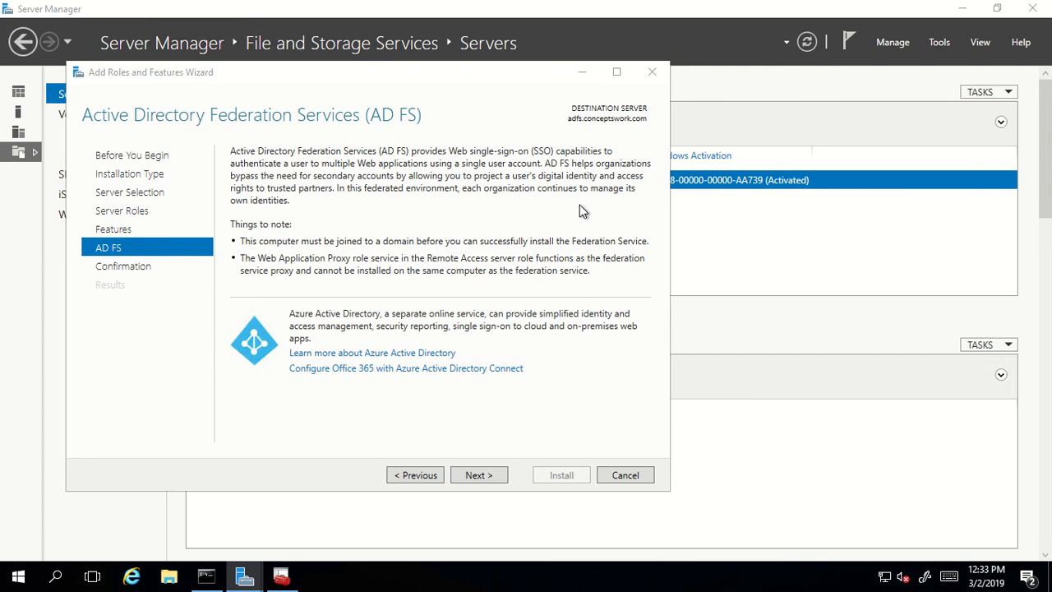
pyautogui.press('super+e')
pyautogui.rightClick(178, 250)
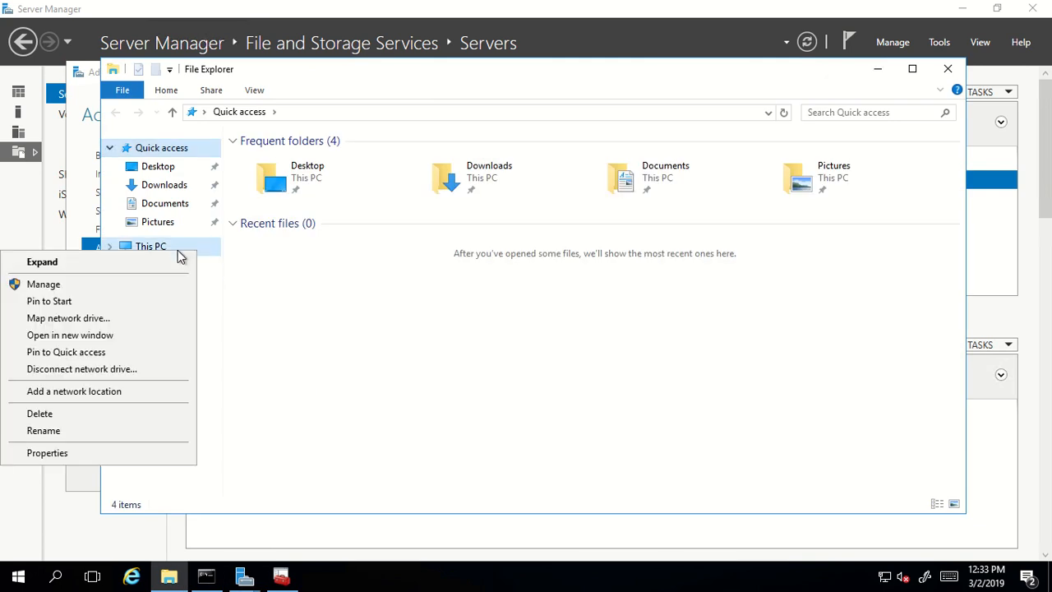
pyautogui.click(71, 453)
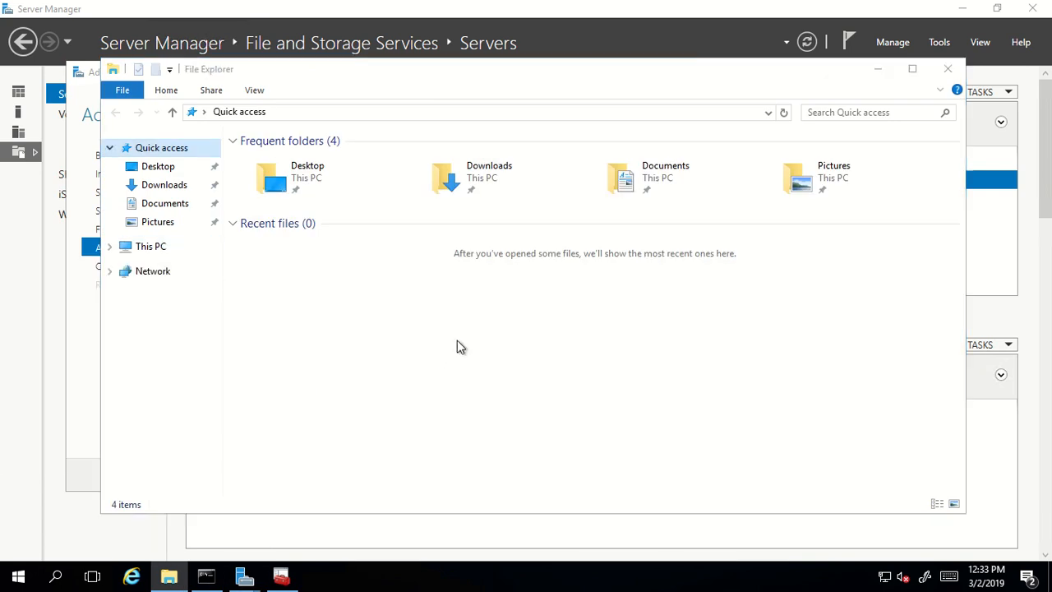
pyautogui.click(76, 315)
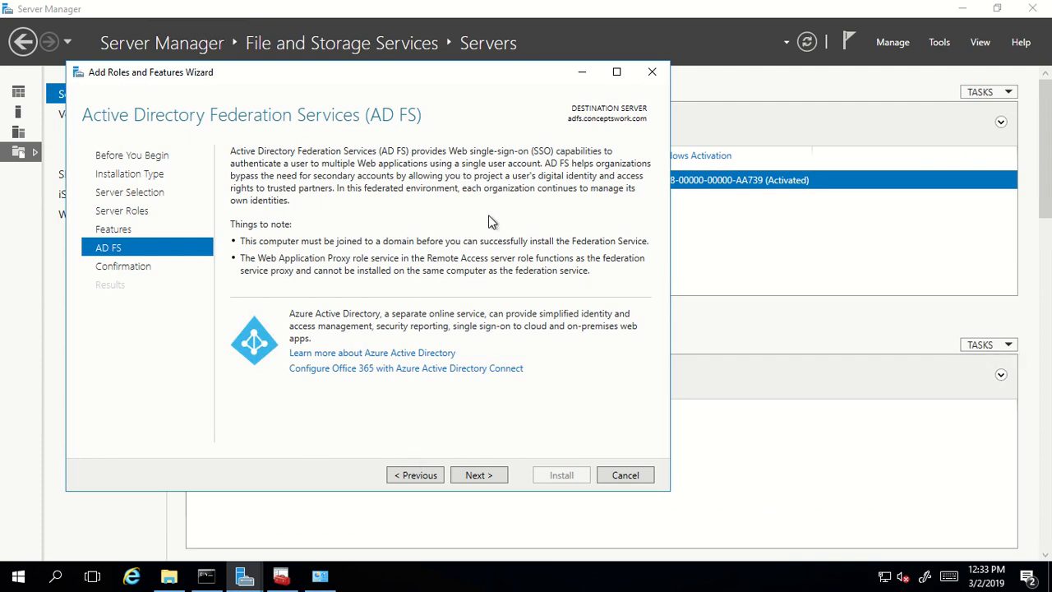
# - Go to the confirmation page and install the Active Directory Federation Services role
pyautogui.click(480, 475)
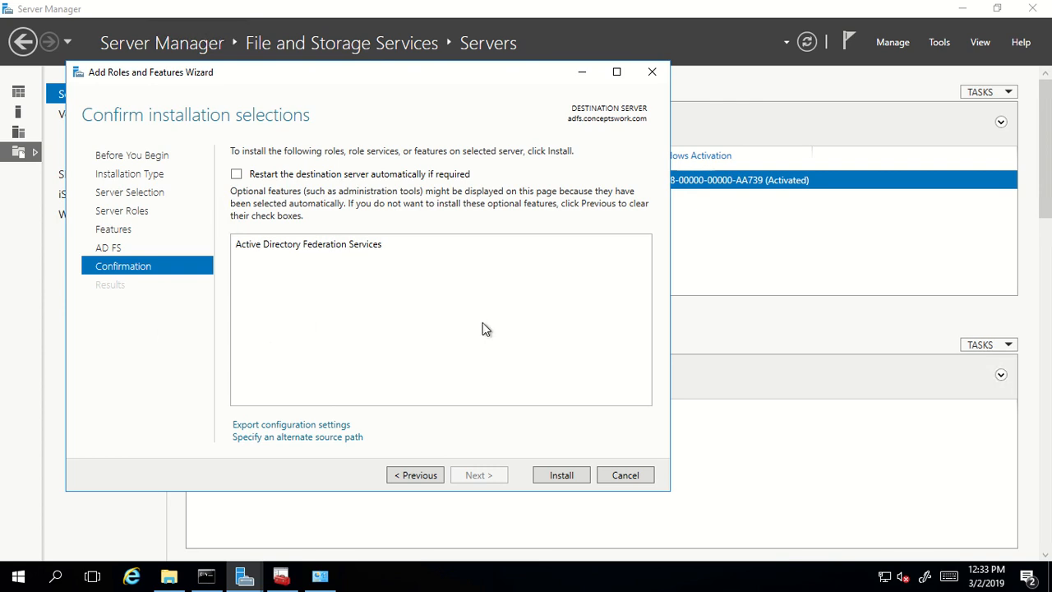
pyautogui.click(548, 476)
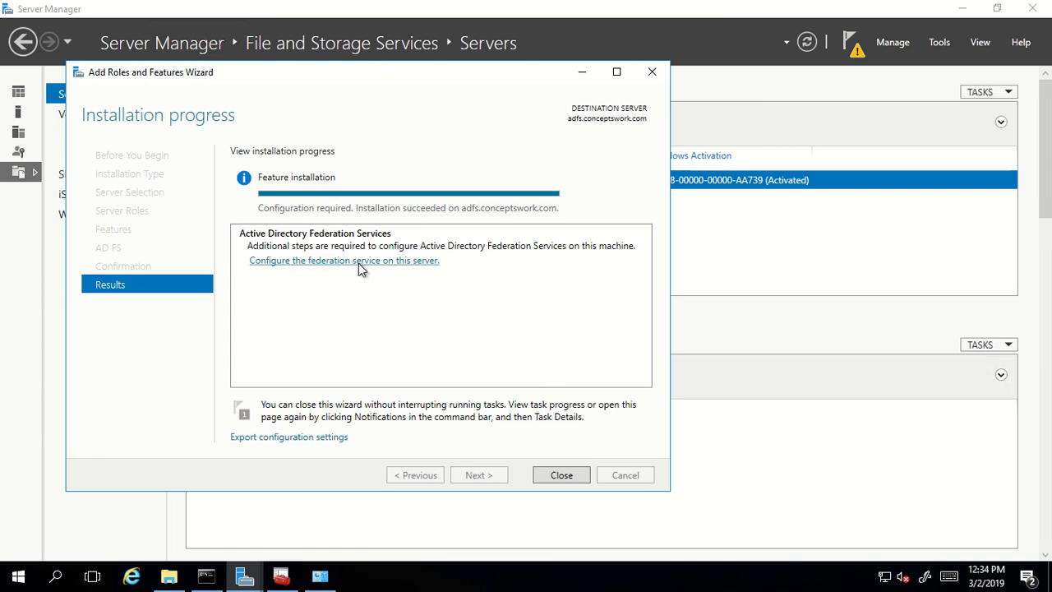
# - Launch the federation service configuration from the installation results page
pyautogui.click(358, 261)
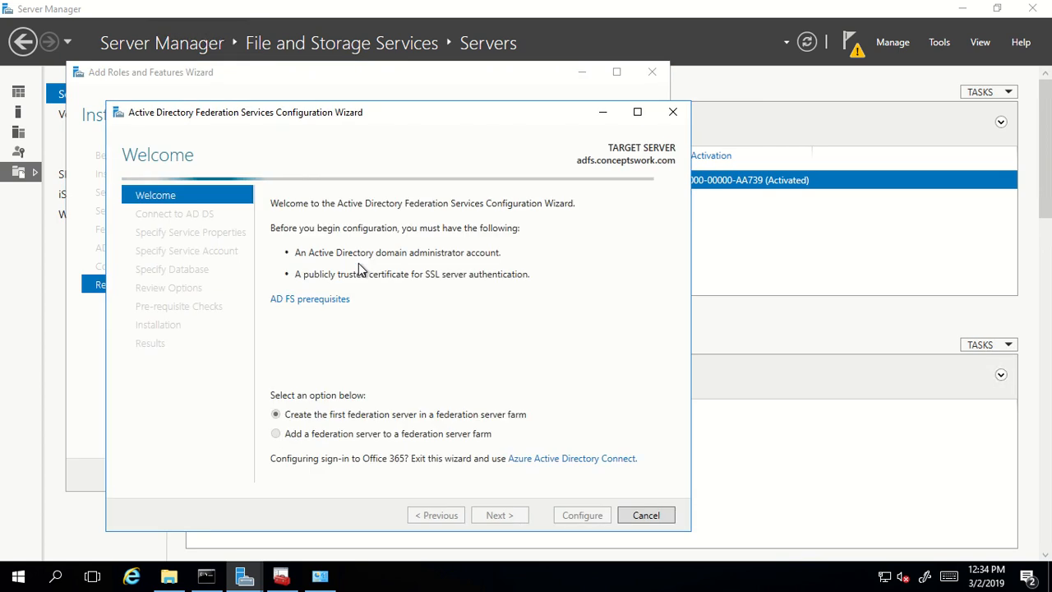
# - Configure this server as the first federation server in a new AD FS farm
pyautogui.moveTo(412, 113); pyautogui.dragTo(458, 79)
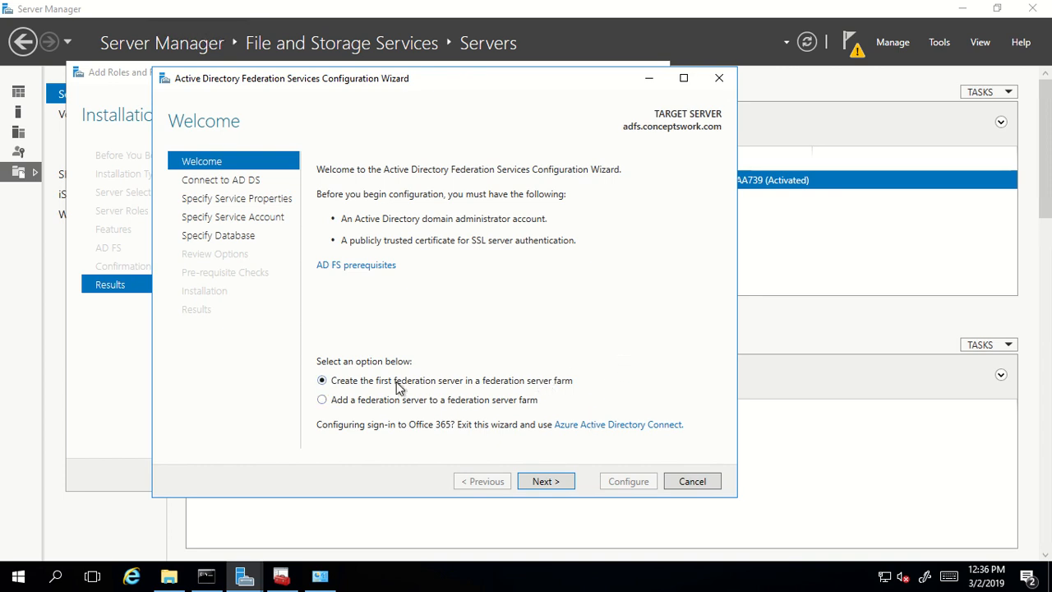
pyautogui.click(538, 482)
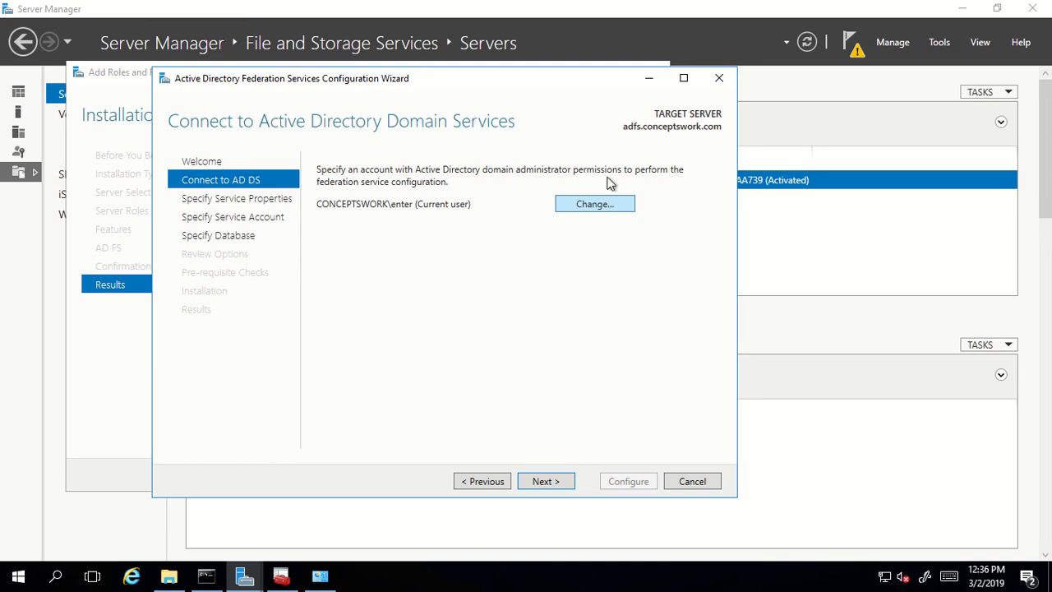
# - Accept the current domain account, then open the adfs.conceptswork.com certificate's details in Certificates
pyautogui.click(542, 483)
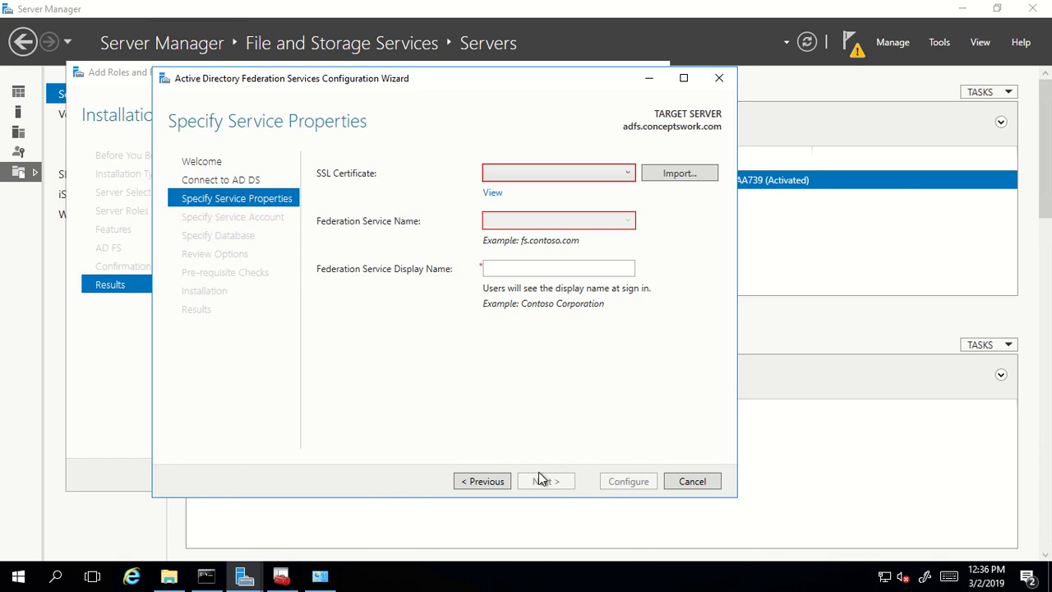
pyautogui.click(281, 576)
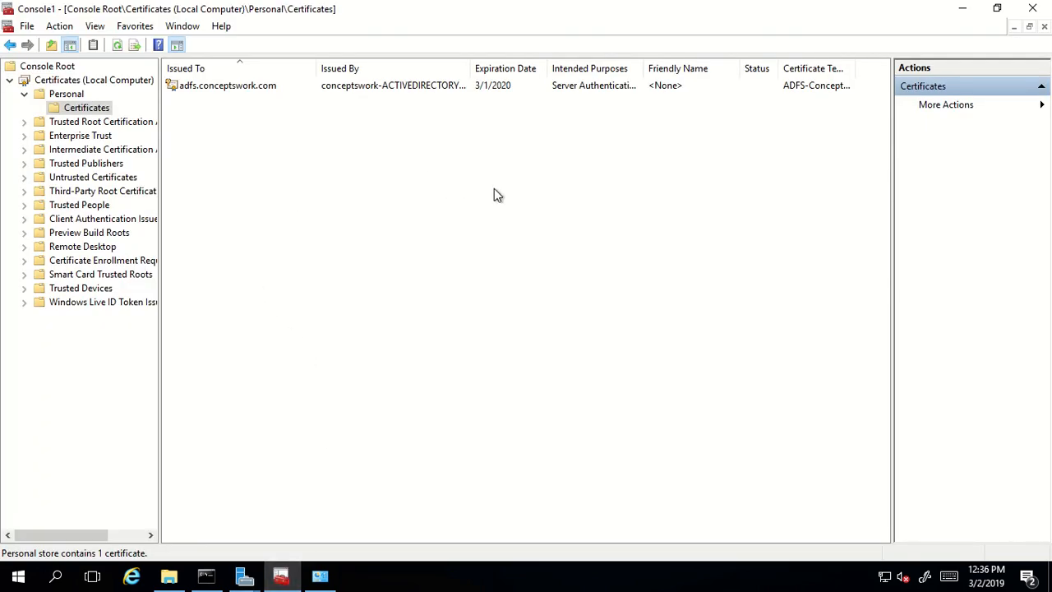
pyautogui.doubleClick(262, 87)
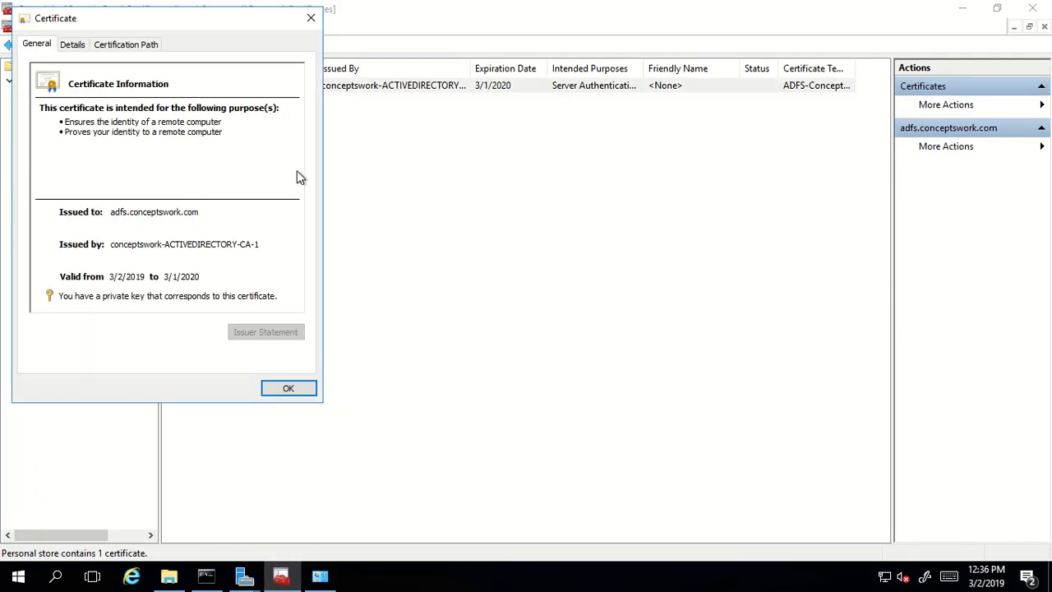
pyautogui.click(111, 47)
pyautogui.click(72, 45)
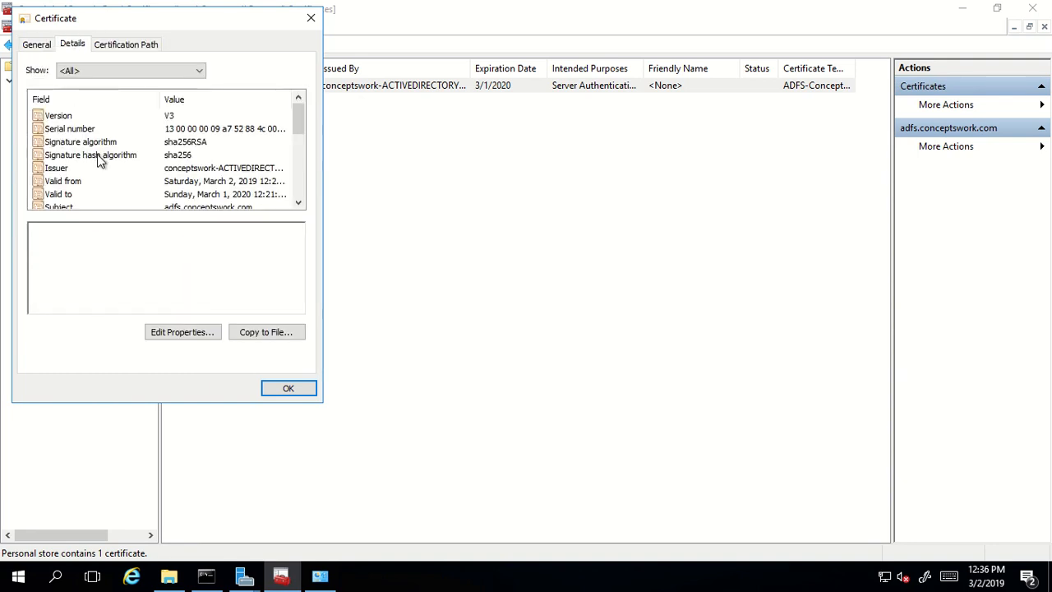
# - Show the certificate's thumbprint, mark its last digits, and return to the AD FS wizard
pyautogui.click(98, 157)
pyautogui.press('t')
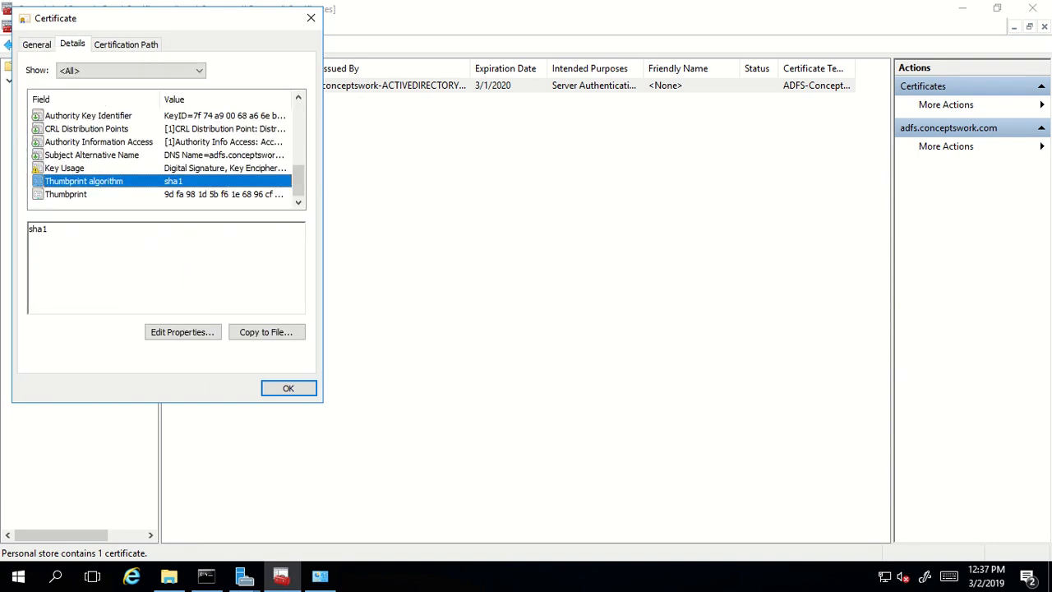
pyautogui.click(92, 195)
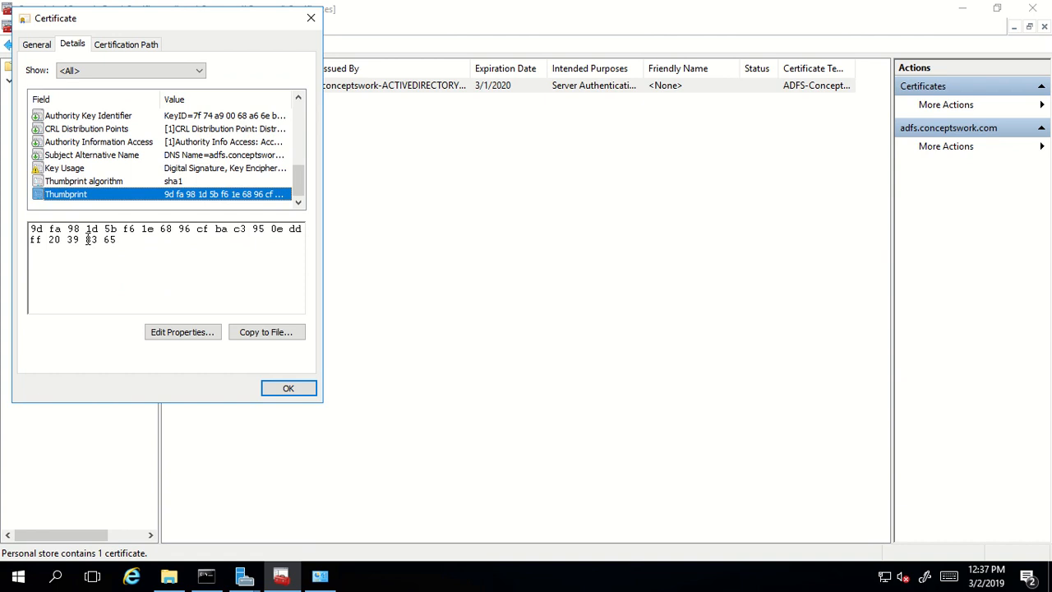
pyautogui.moveTo(85, 239); pyautogui.dragTo(139, 239)
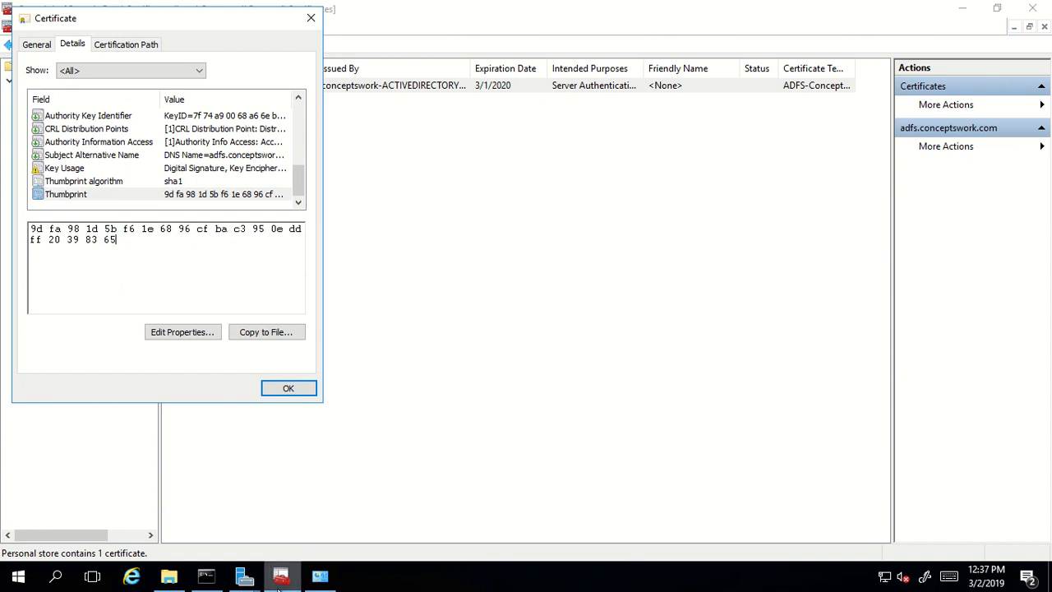
pyautogui.click(244, 577)
pyautogui.click(393, 518)
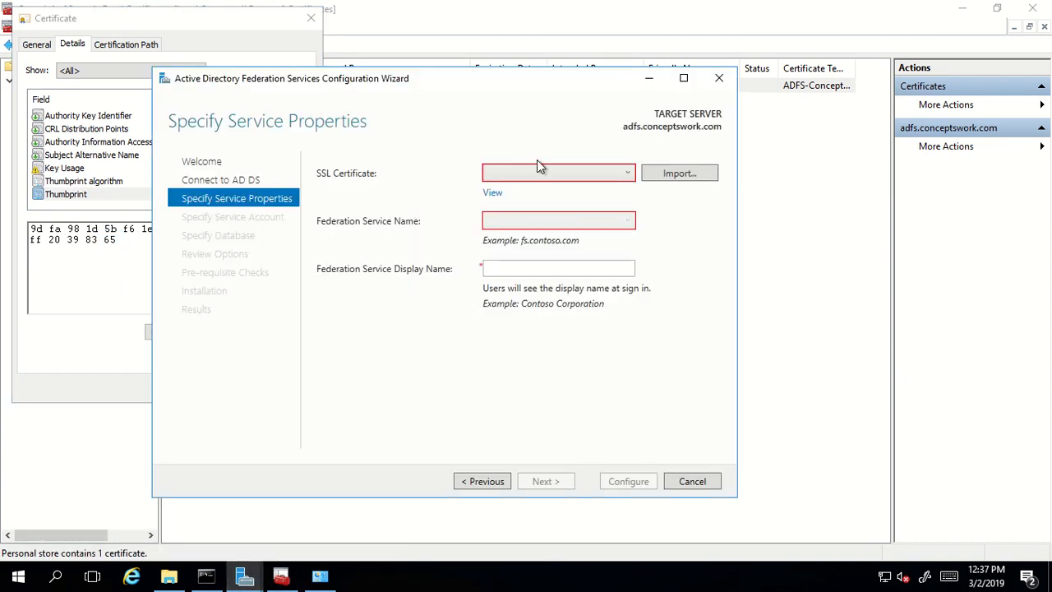
# - Pick the adfs.conceptswork.com SSL certificate and view its thumbprint's final digits
pyautogui.click(556, 175)
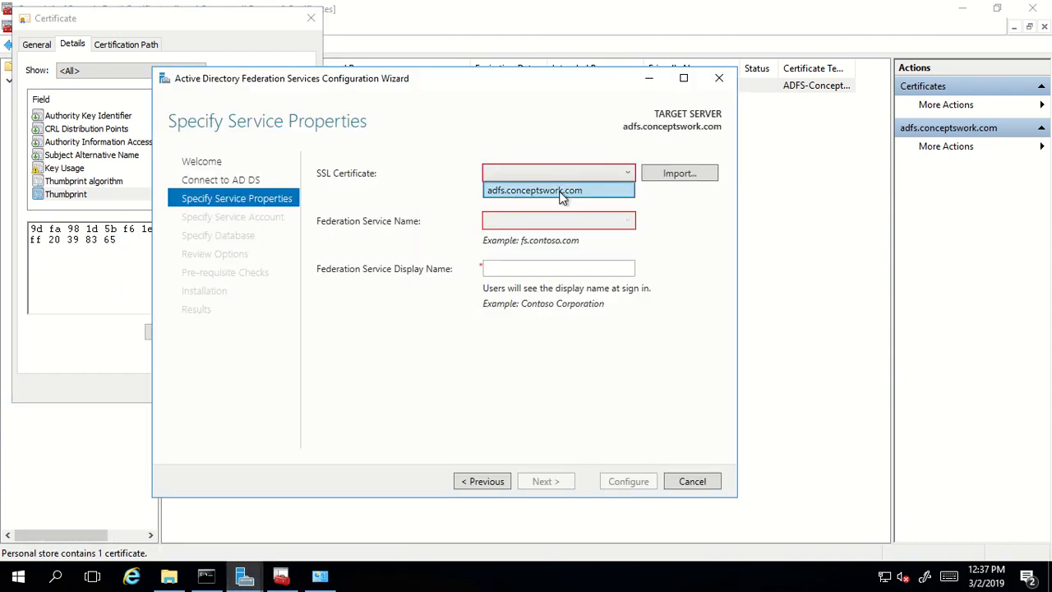
pyautogui.click(562, 191)
pyautogui.click(492, 194)
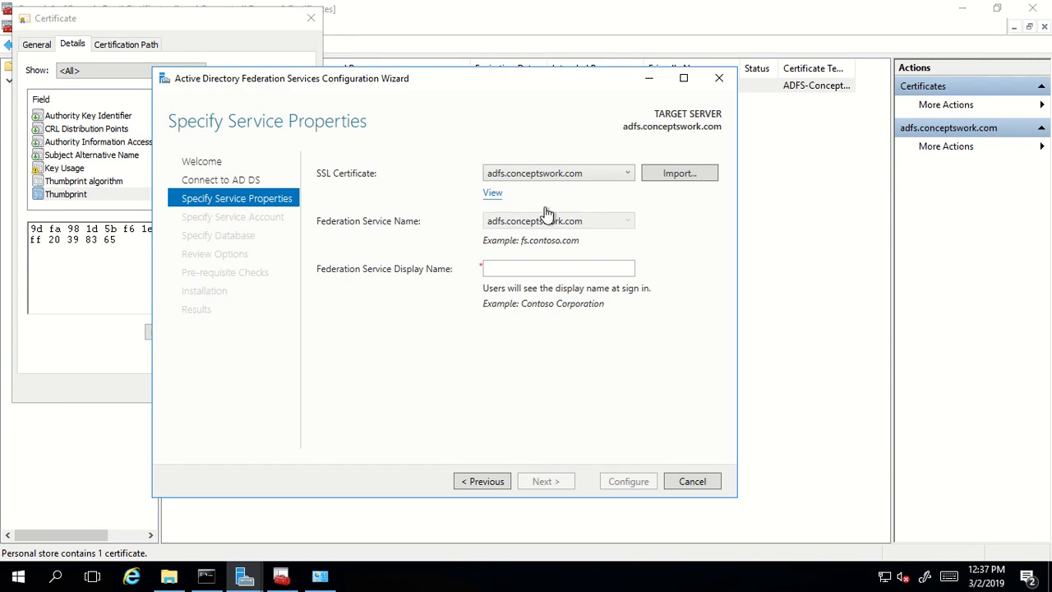
pyautogui.click(75, 48)
pyautogui.click(100, 148)
pyautogui.press('t')
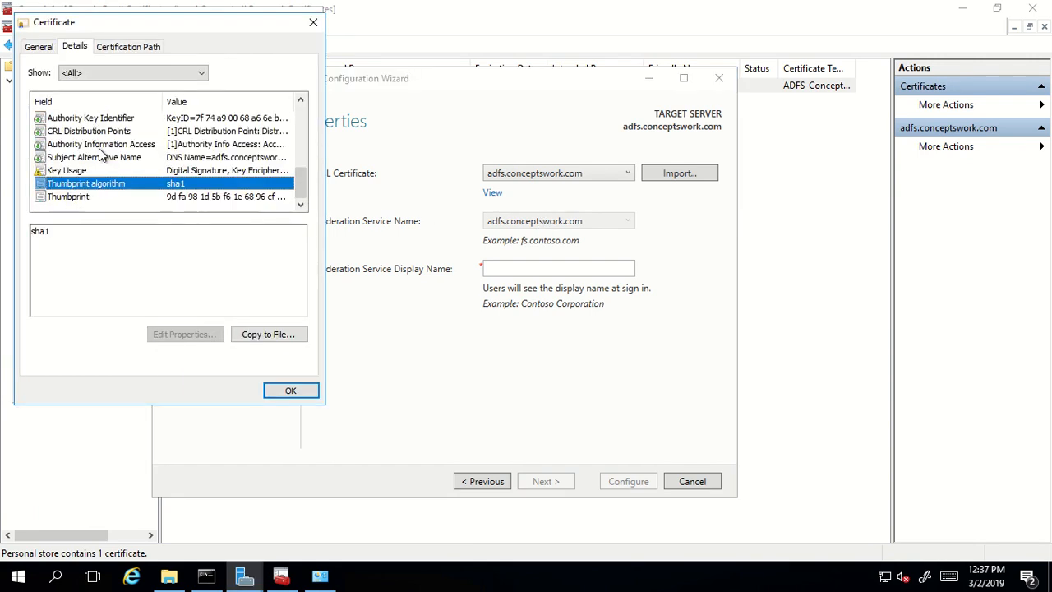
pyautogui.click(177, 198)
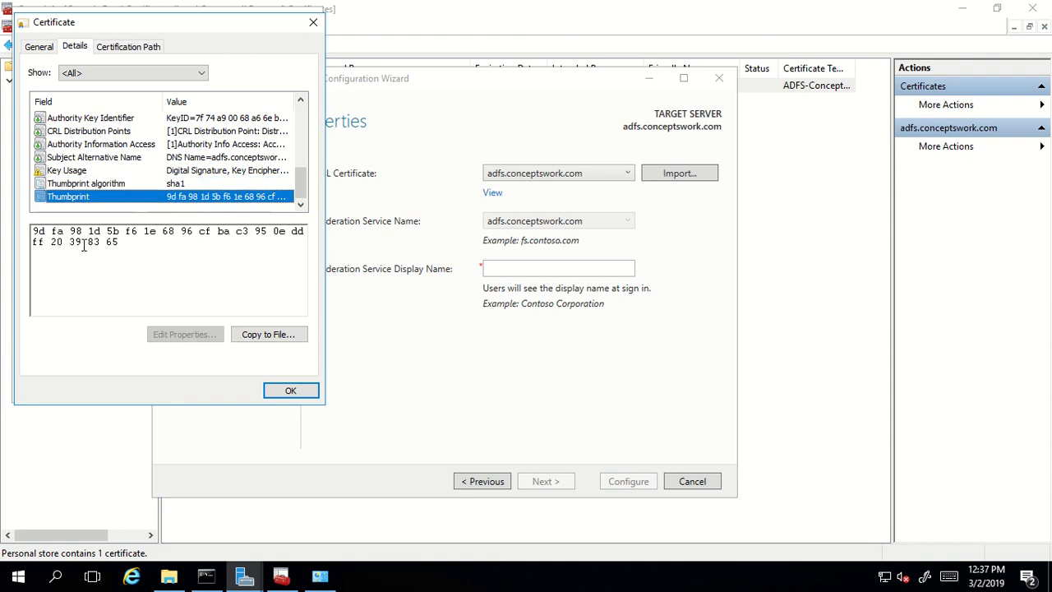
pyautogui.moveTo(82, 242); pyautogui.dragTo(166, 240)
# - Compare it against the other certificate's thumbprint, then go back to the AD FS wizard
pyautogui.click(281, 577)
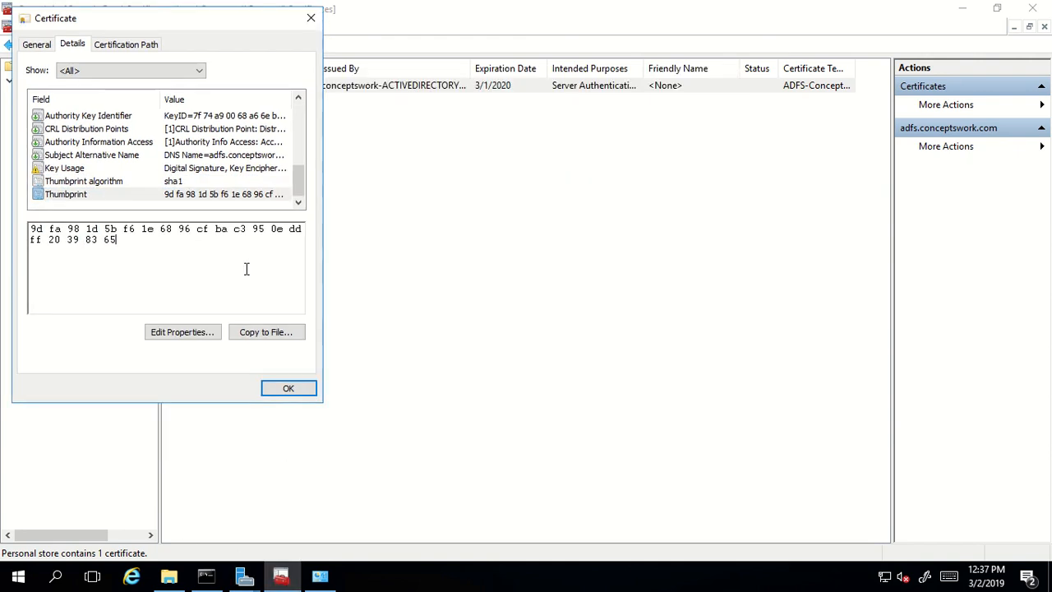
pyautogui.moveTo(79, 239); pyautogui.dragTo(175, 236)
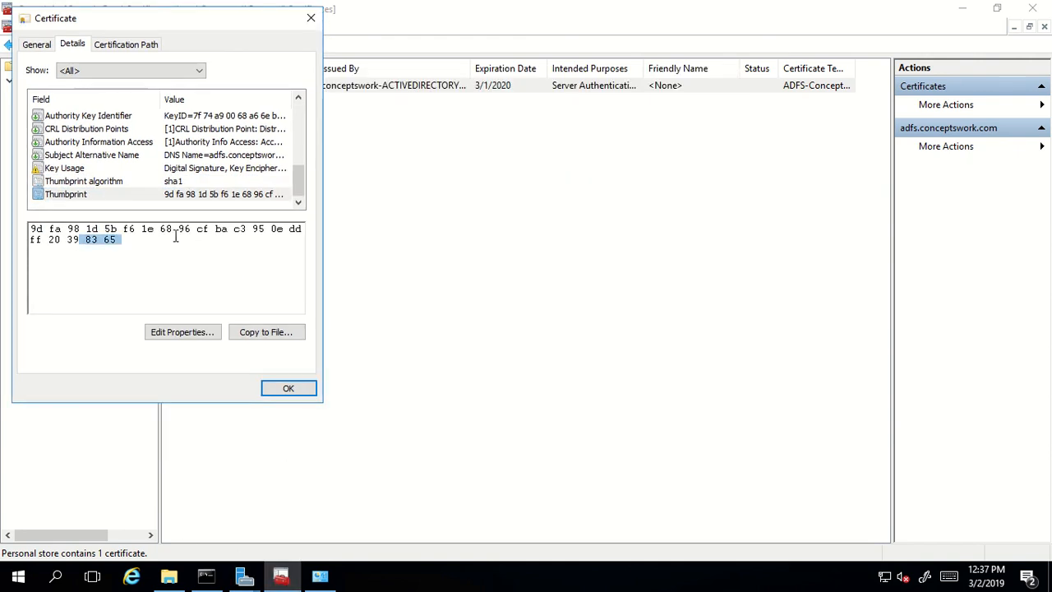
pyautogui.click(288, 392)
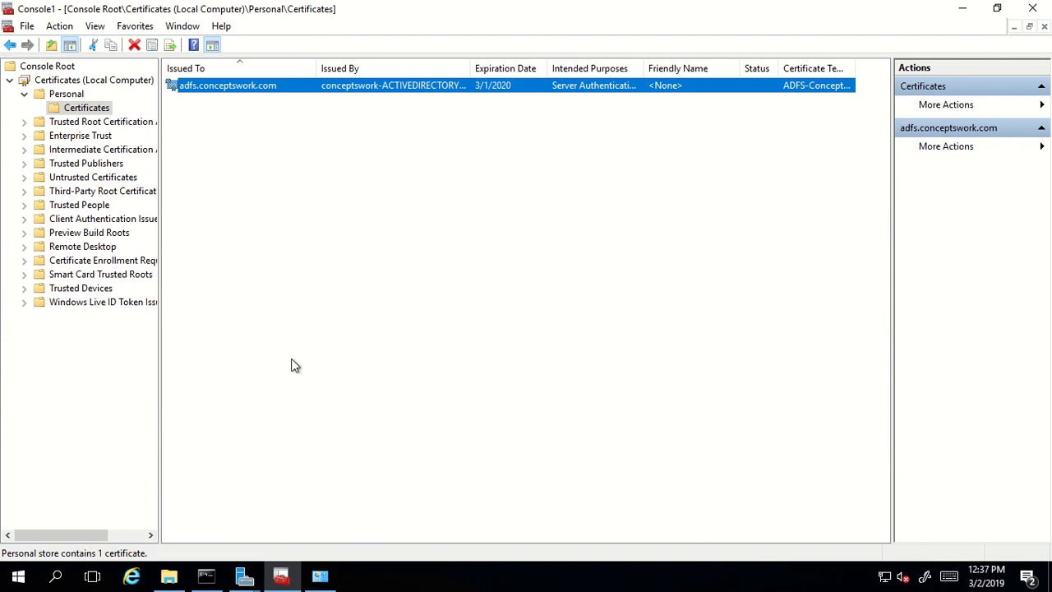
pyautogui.click(437, 350)
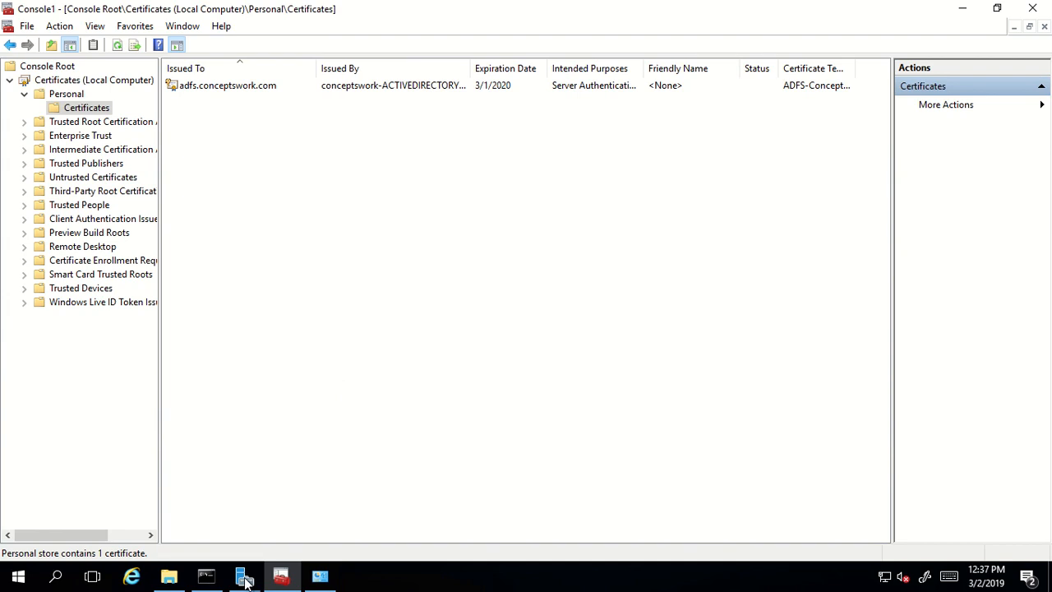
pyautogui.moveTo(244, 577)
pyautogui.click(468, 510)
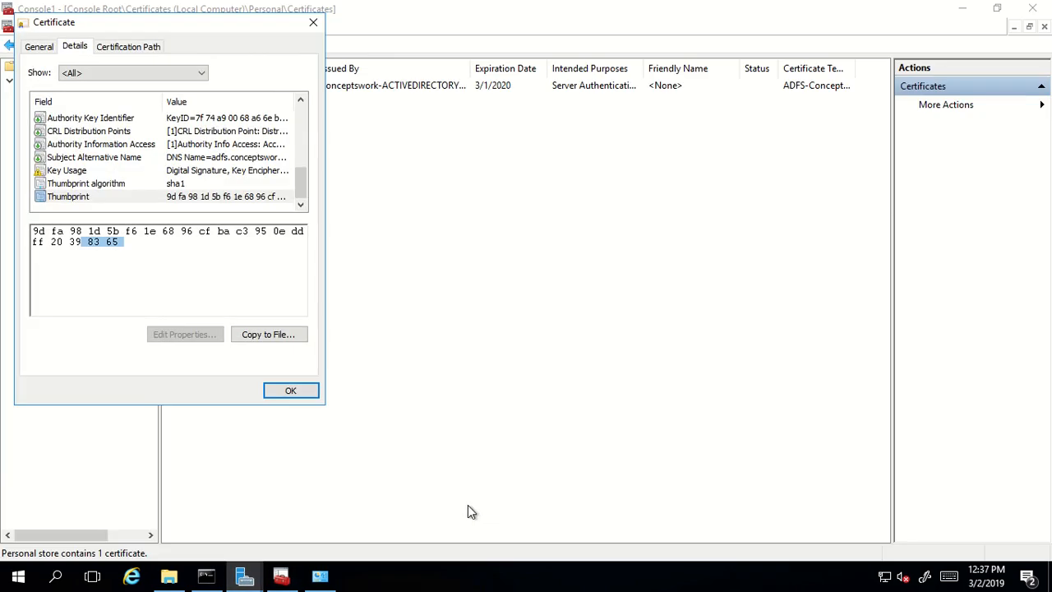
pyautogui.click(244, 577)
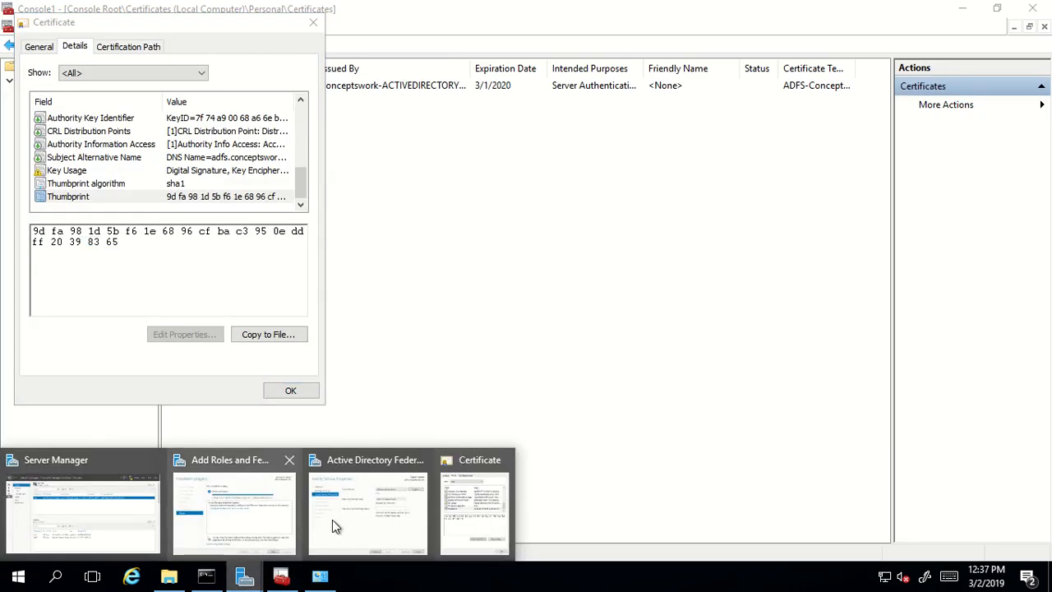
pyautogui.click(366, 513)
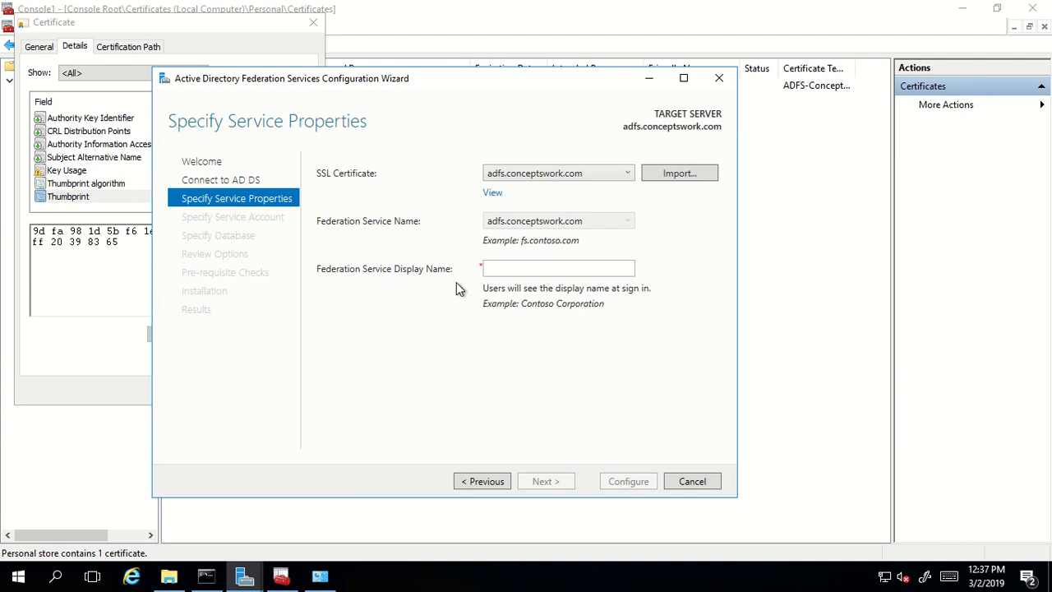
# - Check the certificate's General information and close the Certificate dialog
pyautogui.click(513, 265)
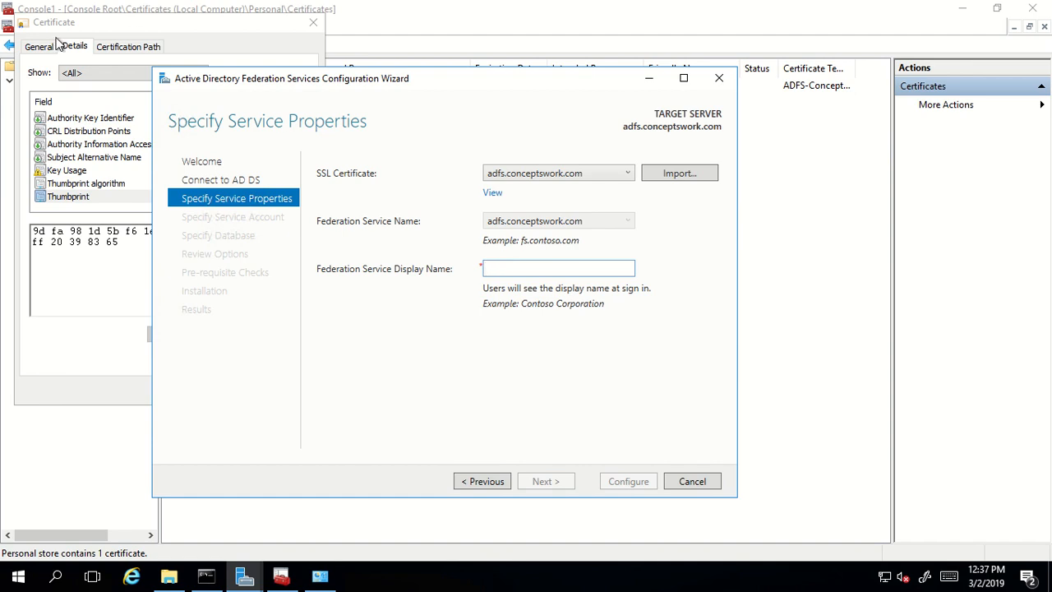
pyautogui.click(107, 170)
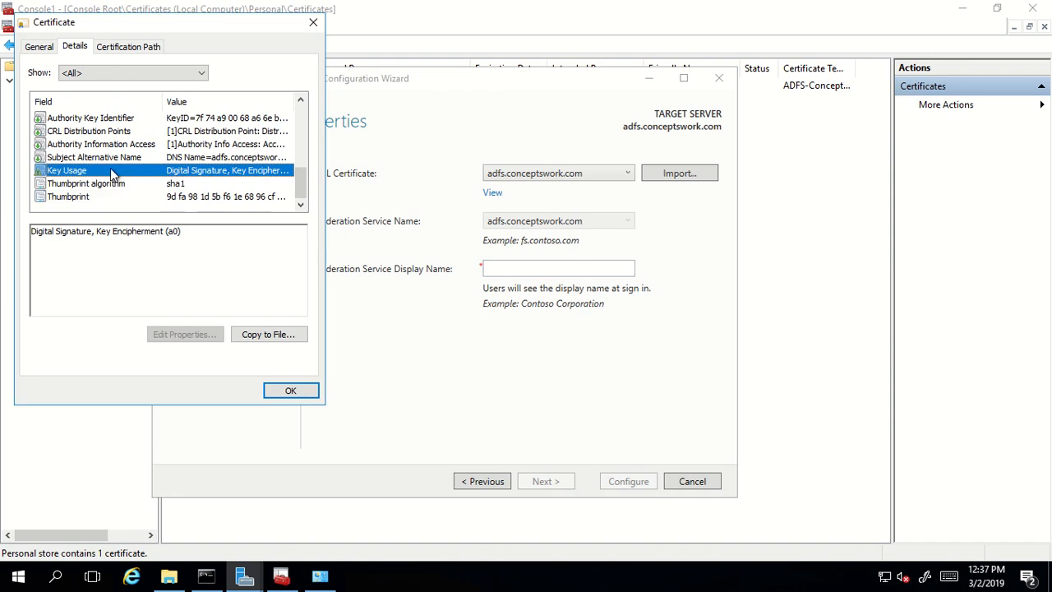
pyautogui.scroll(4, 110, 168)
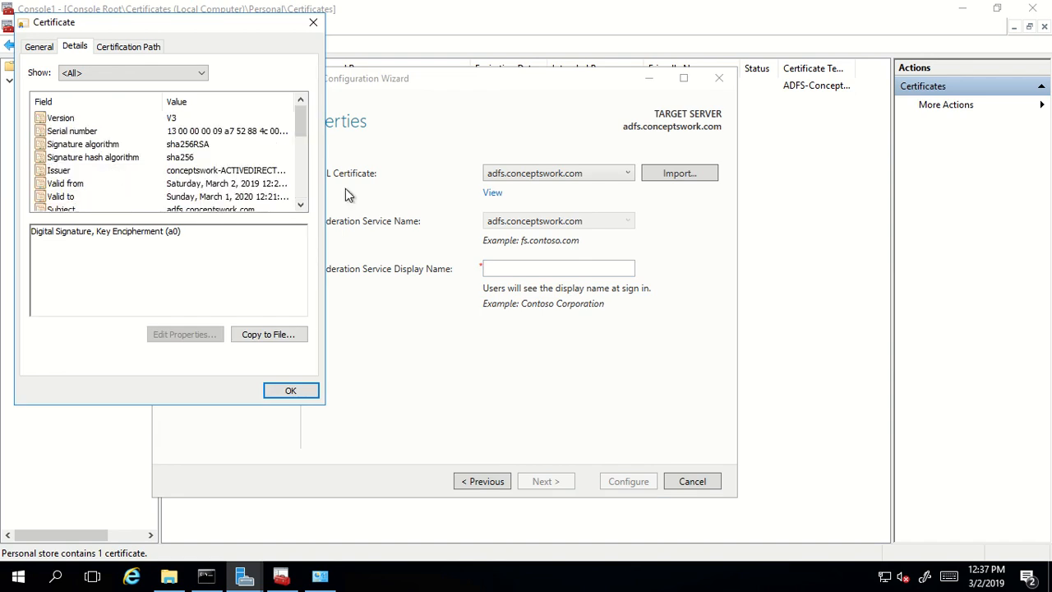
pyautogui.click(37, 47)
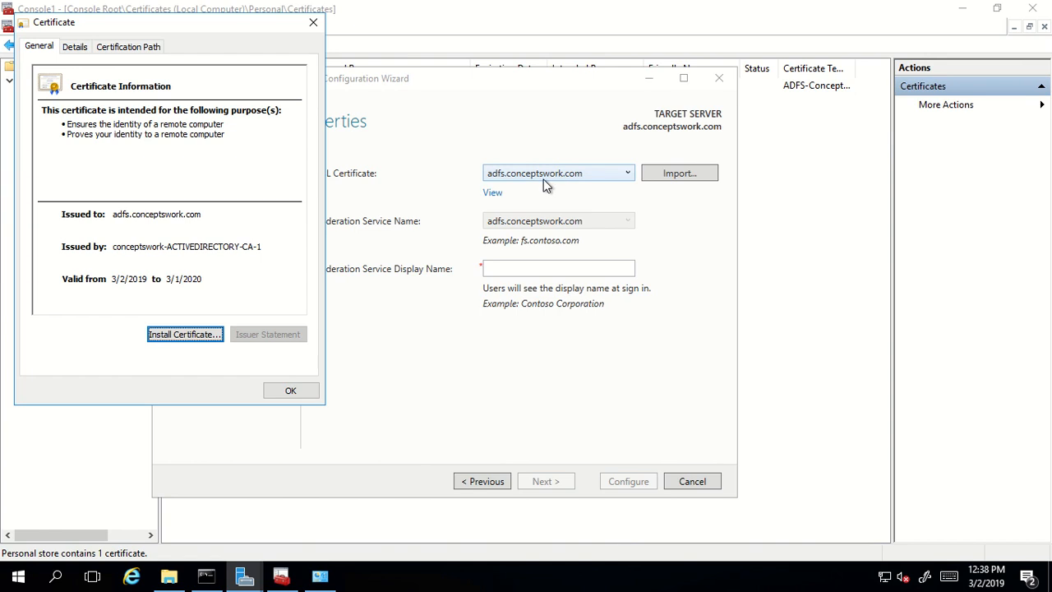
pyautogui.click(313, 23)
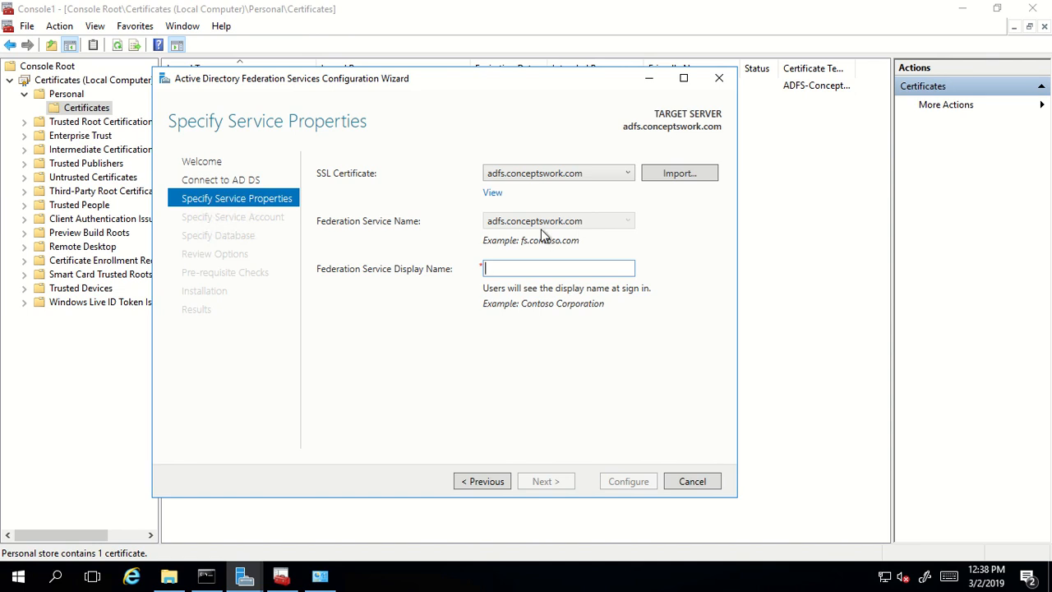
# - Enter 'Conceptswork - ADFS' as the federation service display name and continue
pyautogui.write('Conce')
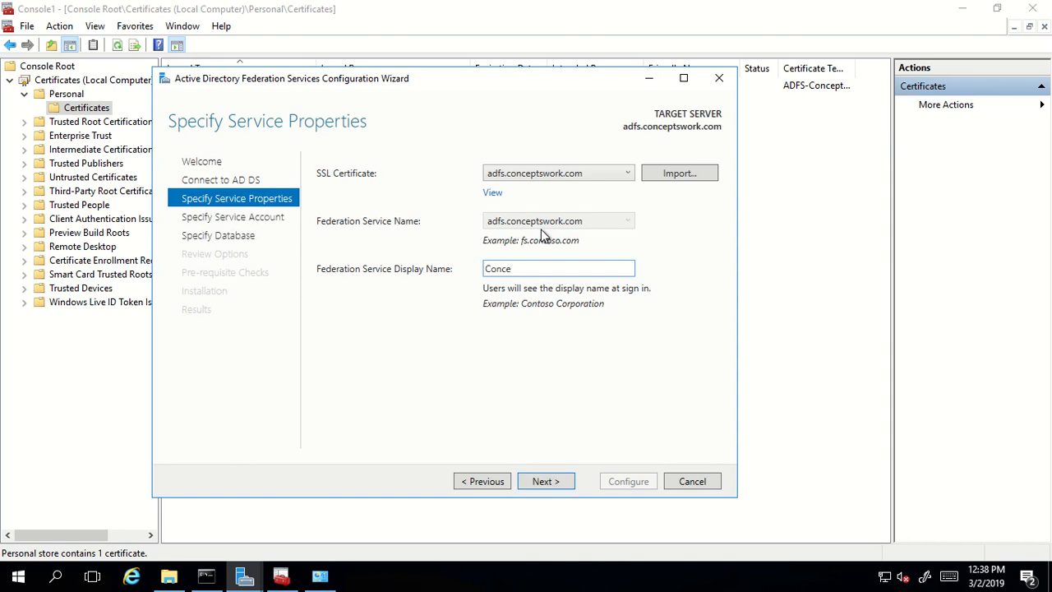
pyautogui.write('ptswork - ADFS')
pyautogui.click(543, 482)
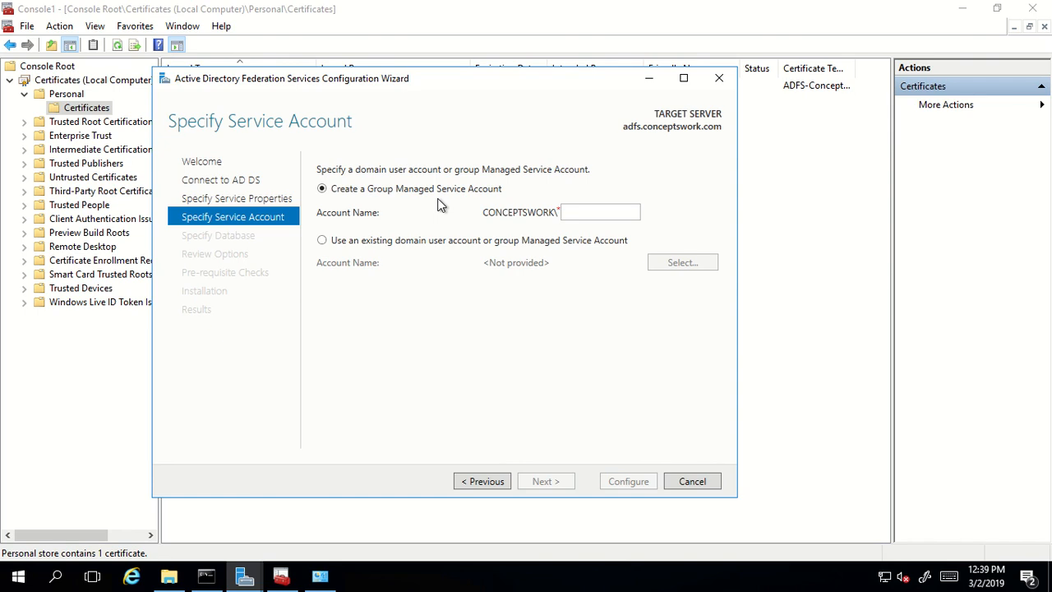
# - Choose an existing domain user account for the AD FS service
pyautogui.click(411, 243)
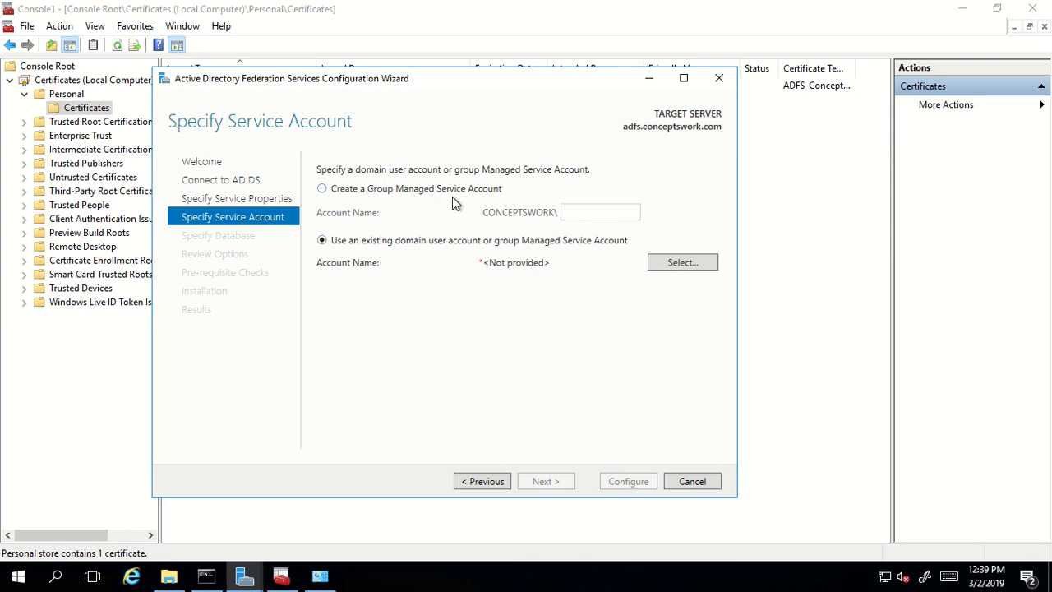
pyautogui.moveTo(247, 579)
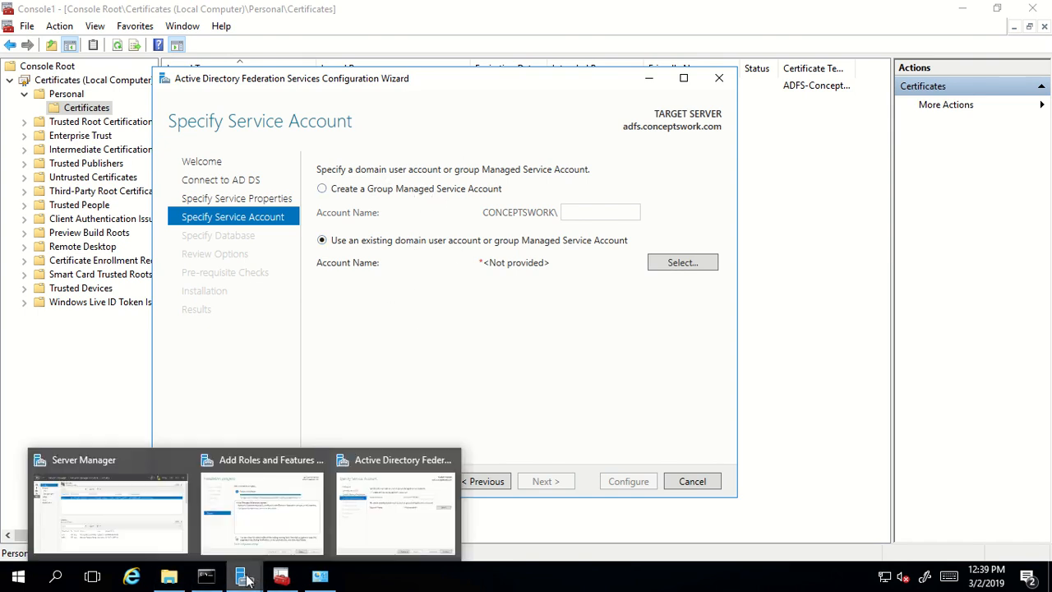
pyautogui.click(109, 520)
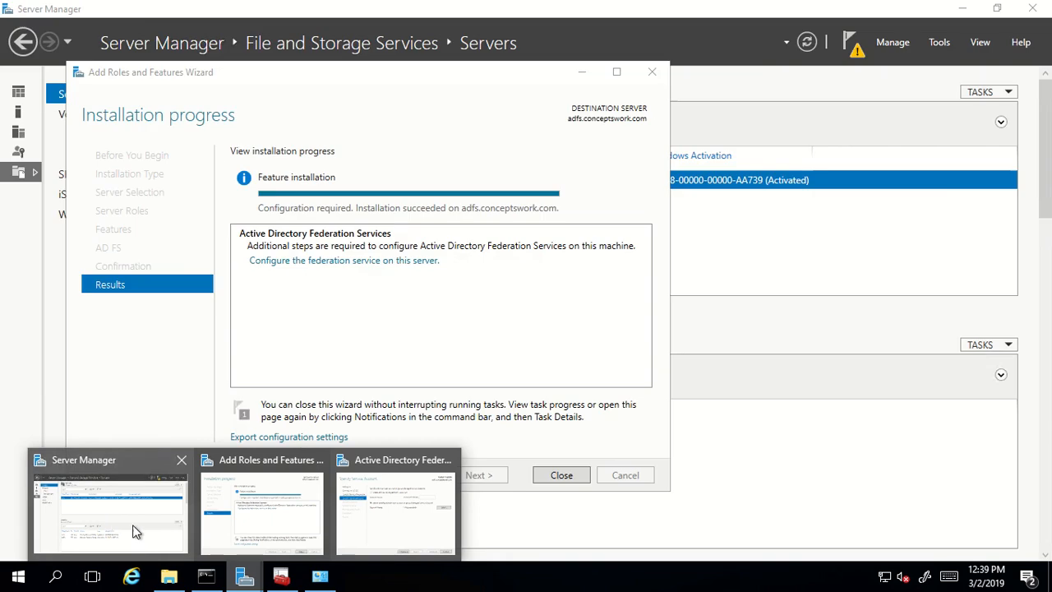
# - Close the completed Add Roles and Features wizard in Server Manager
pyautogui.click(554, 479)
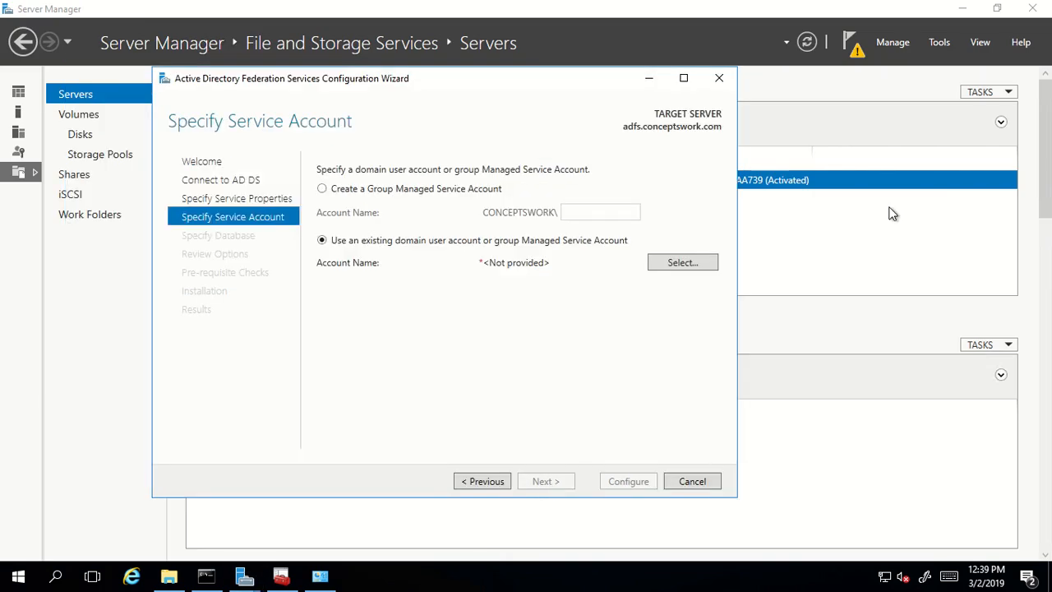
pyautogui.click(937, 42)
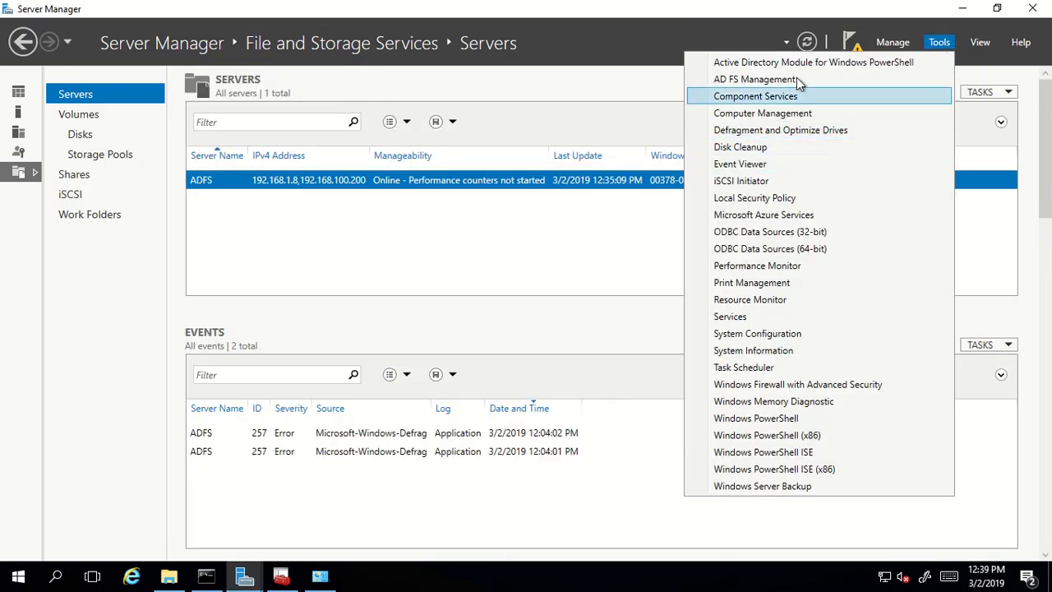
pyautogui.click(611, 261)
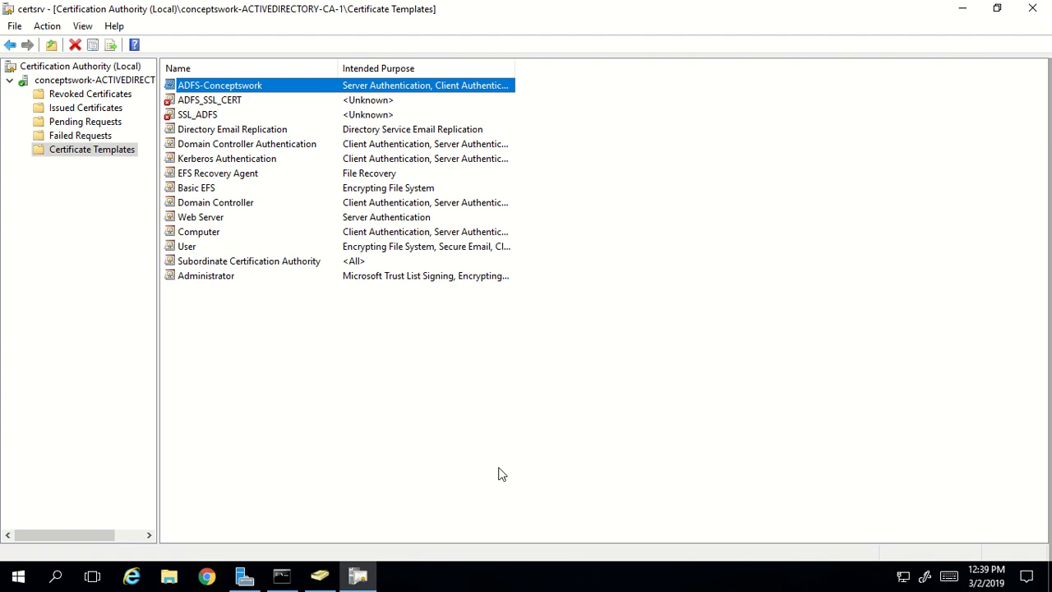
# - Start a new user in the Users container with first and logon name service-adfs
pyautogui.click(319, 576)
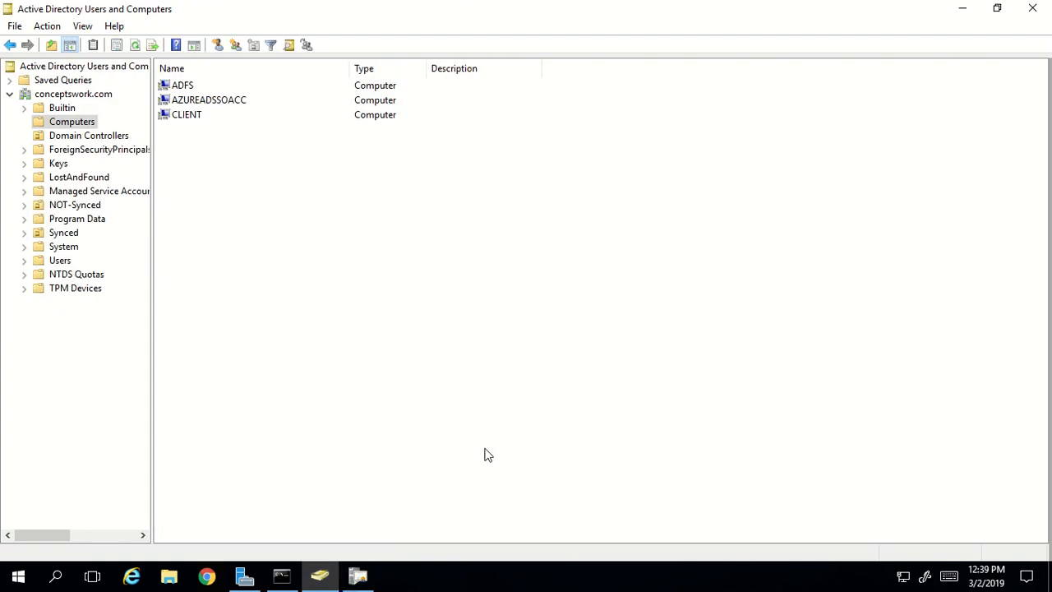
pyautogui.click(59, 259)
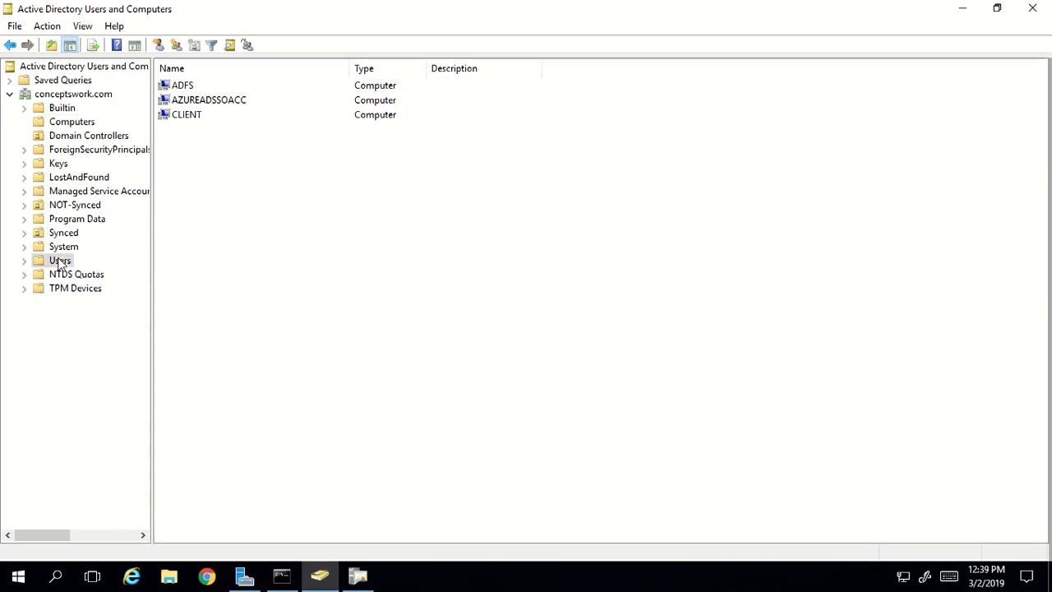
pyautogui.rightClick(776, 233)
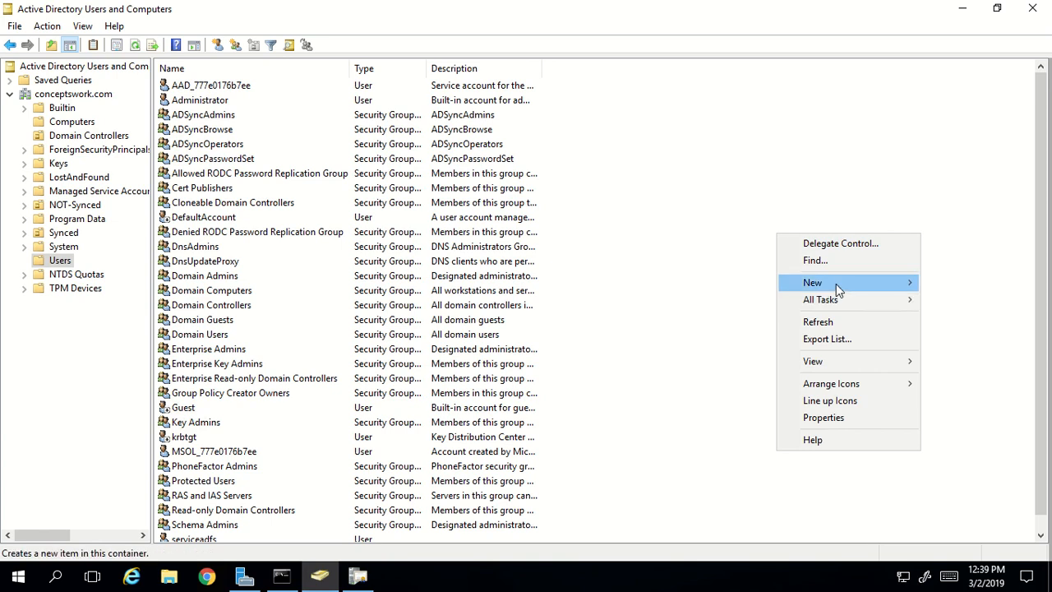
pyautogui.moveTo(836, 284)
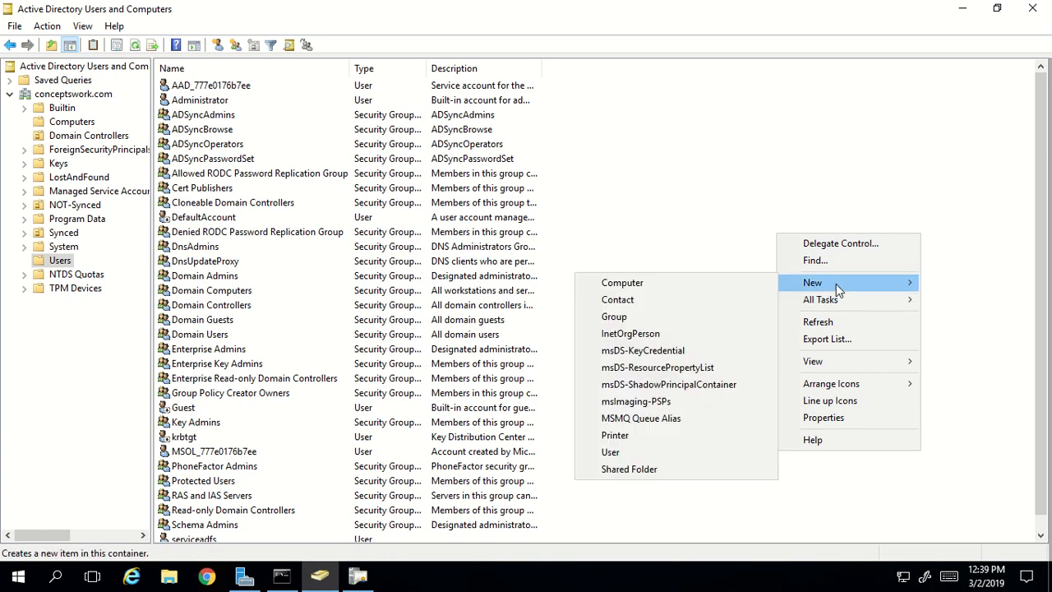
pyautogui.click(610, 452)
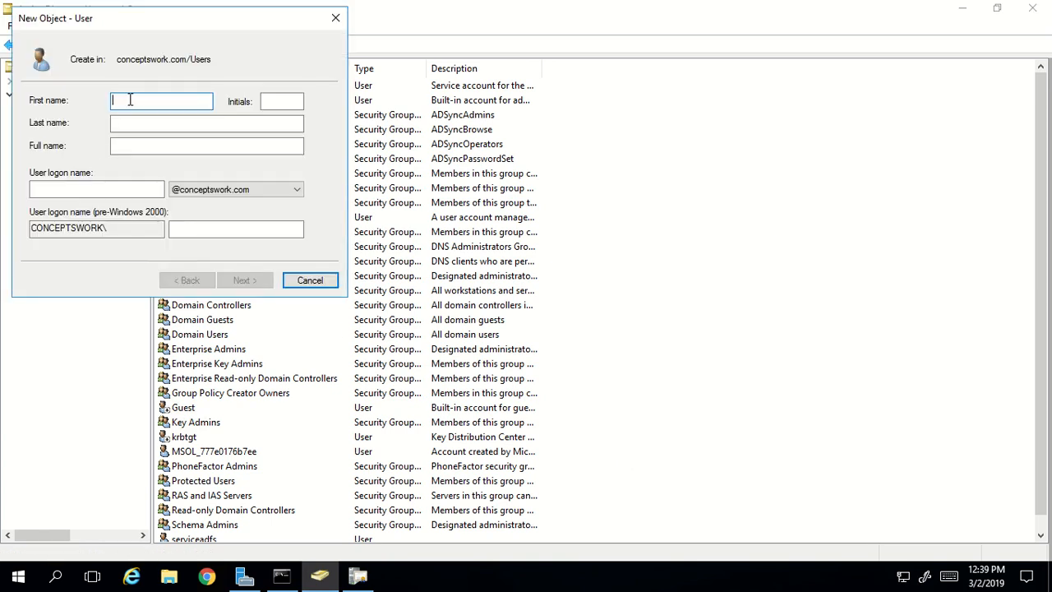
pyautogui.write('service-adfs')
pyautogui.press('Tab')
pyautogui.press('Tab')
pyautogui.press('Tab')
pyautogui.press('Tab')
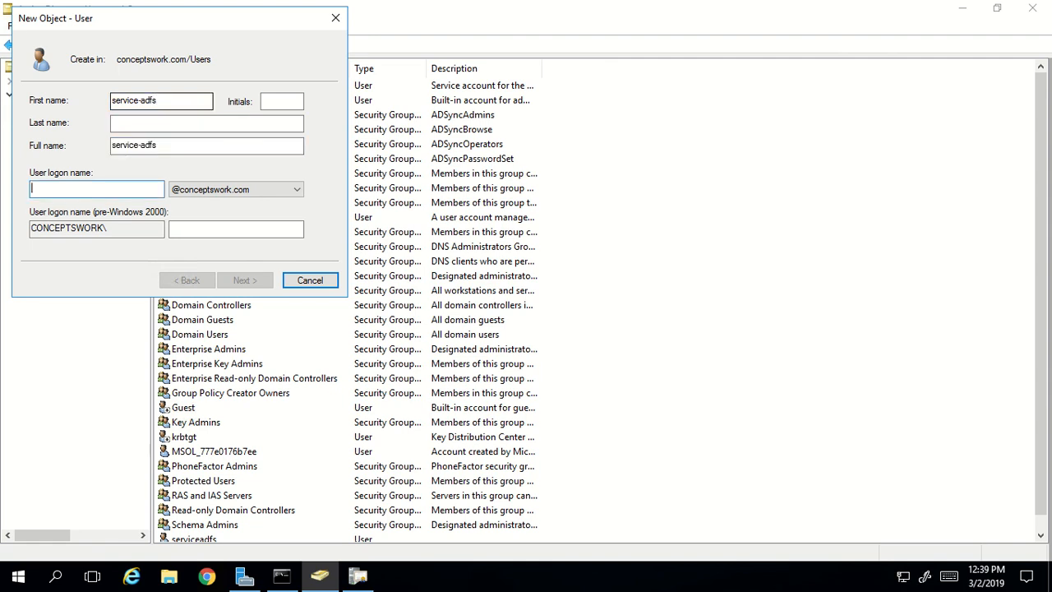
pyautogui.write('service-')
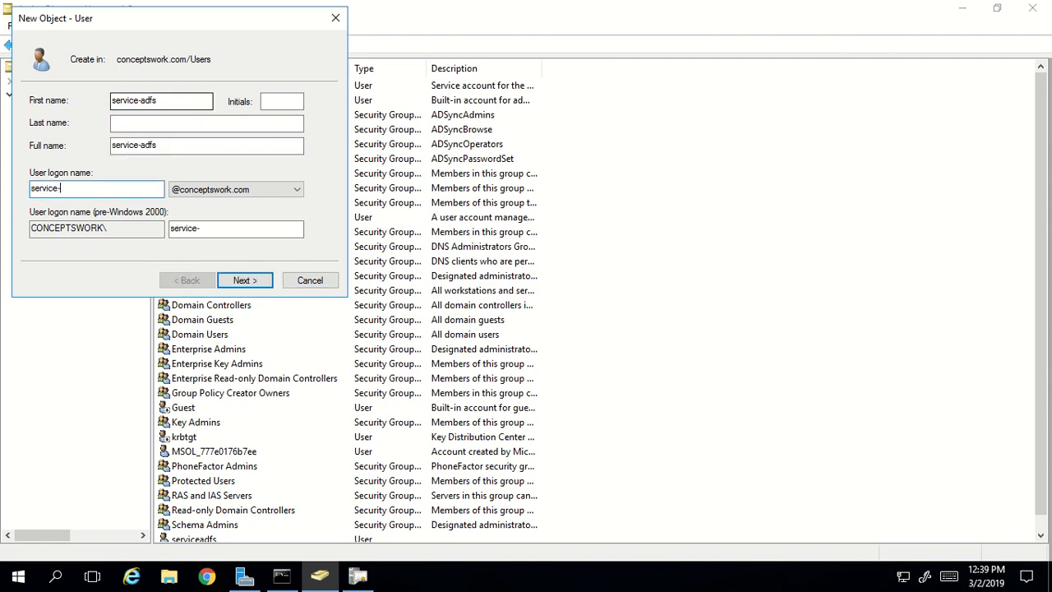
pyautogui.write('adfs')
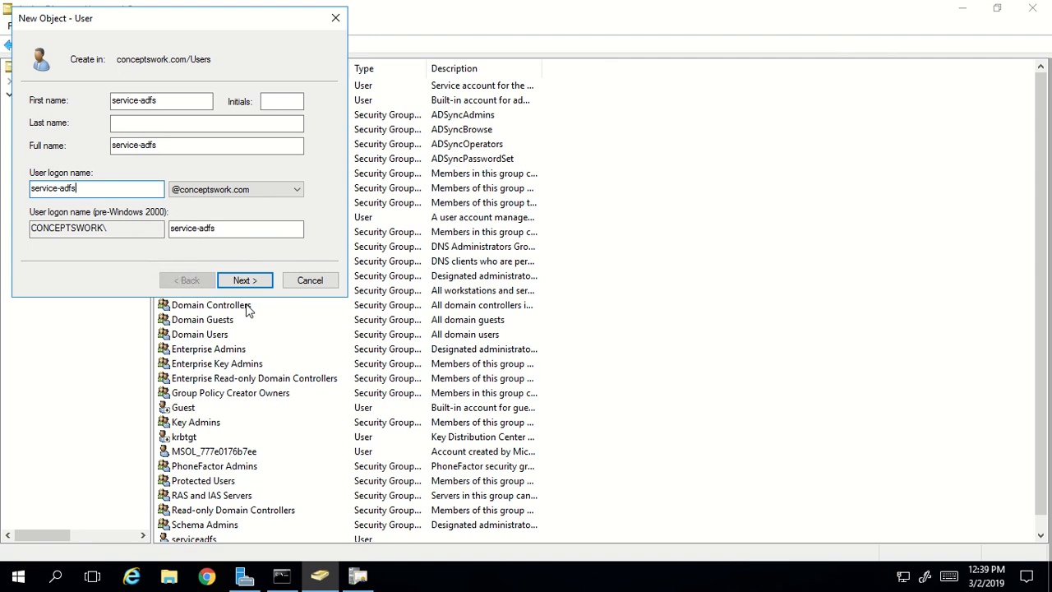
pyautogui.click(245, 279)
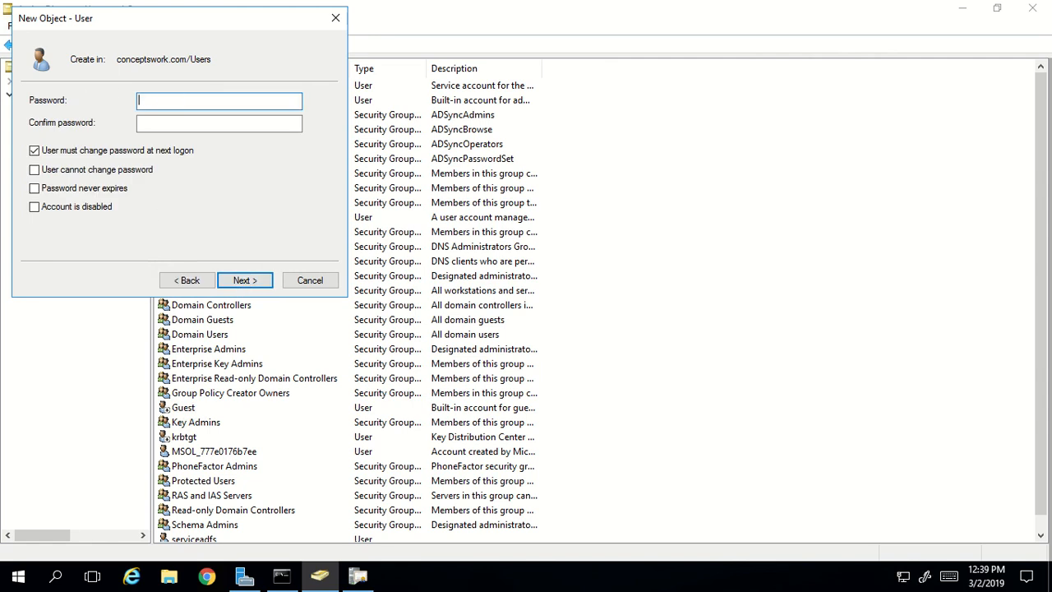
# - Give service-adfs a password that never expires and the user cannot change, then create it
pyautogui.write('•••••••')
pyautogui.press('Tab')
pyautogui.write('••')
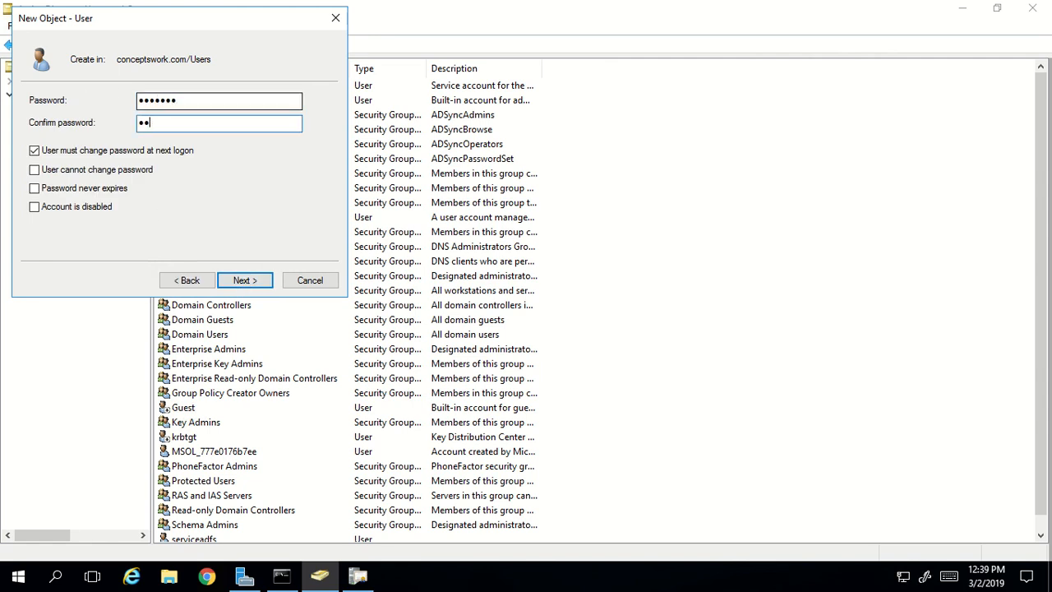
pyautogui.write('•••••')
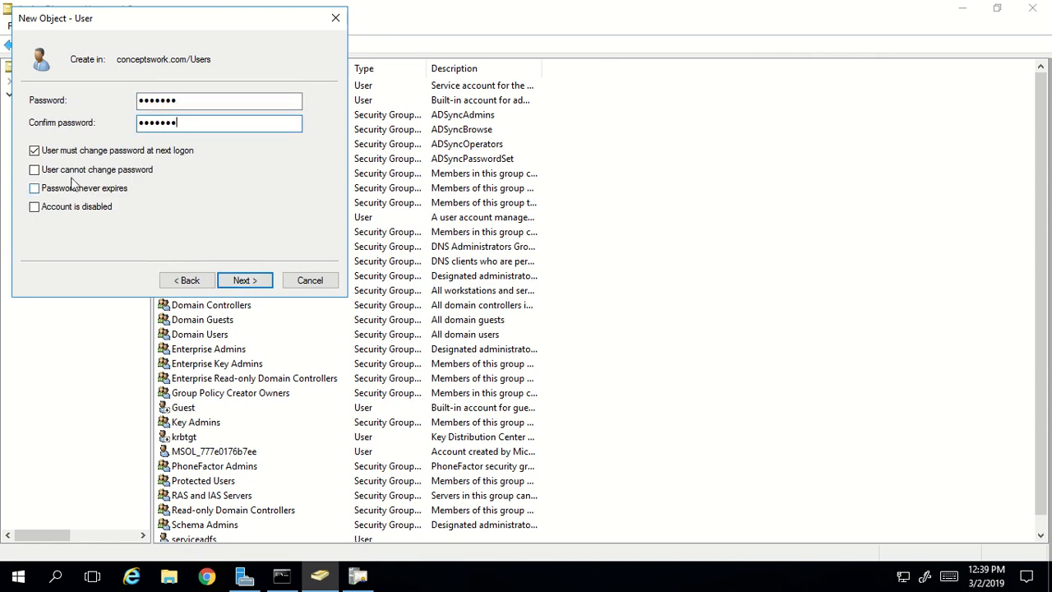
pyautogui.click(85, 151)
pyautogui.click(78, 170)
pyautogui.click(76, 189)
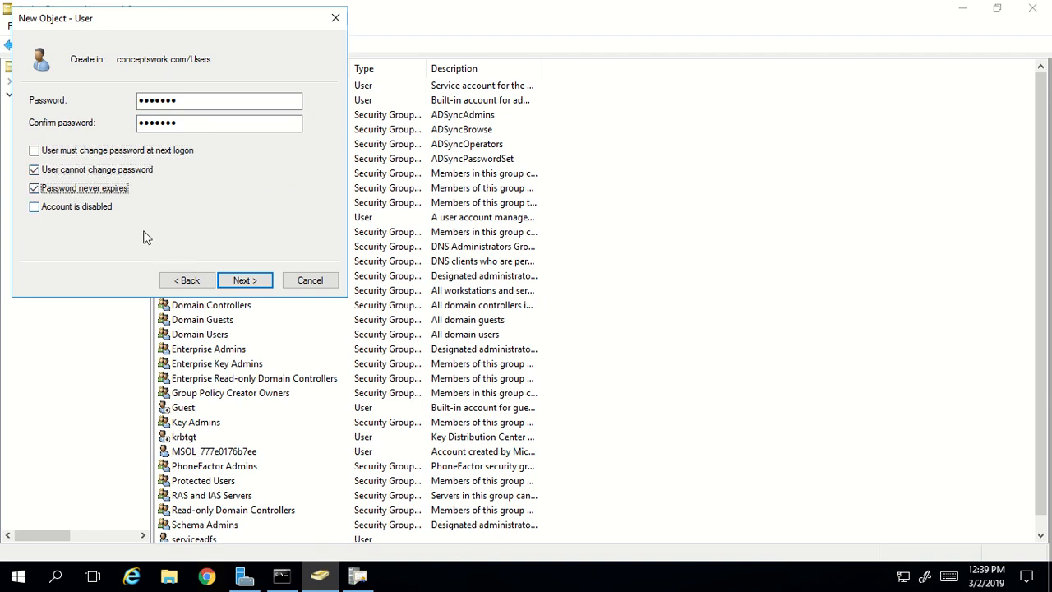
pyautogui.click(237, 284)
pyautogui.click(247, 280)
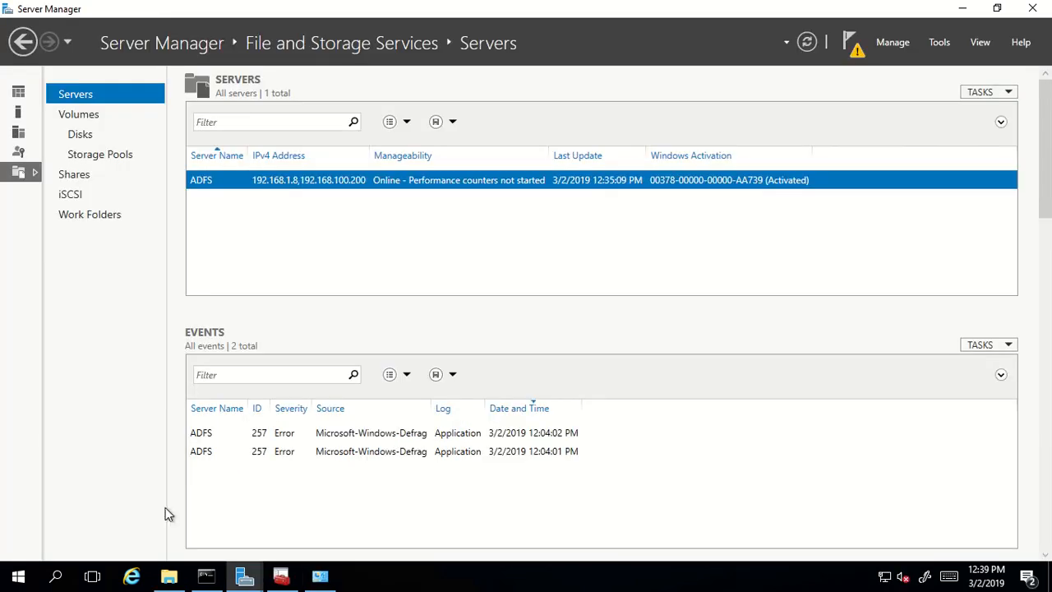
# - Select the service-adfs domain account as the AD FS service account
pyautogui.moveTo(245, 580)
pyautogui.click(333, 534)
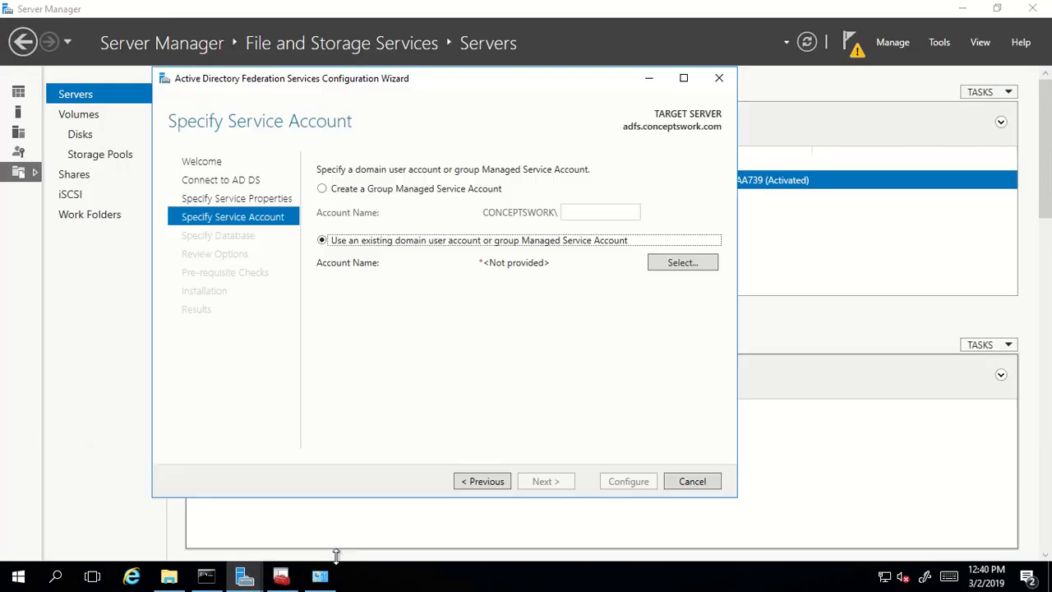
pyautogui.click(672, 264)
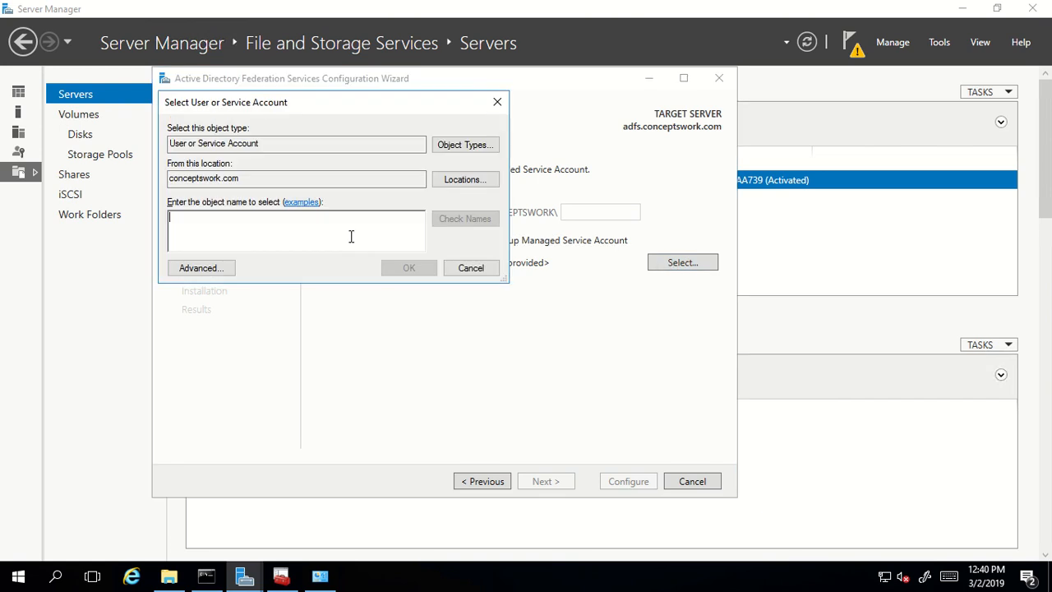
pyautogui.write('service-')
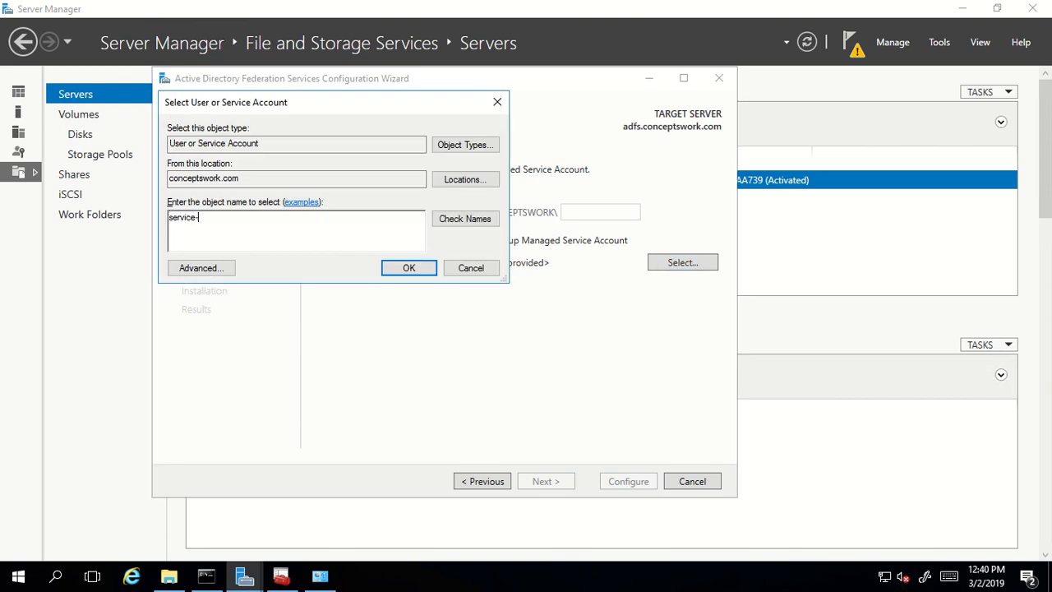
pyautogui.write('adfs')
pyautogui.click(465, 221)
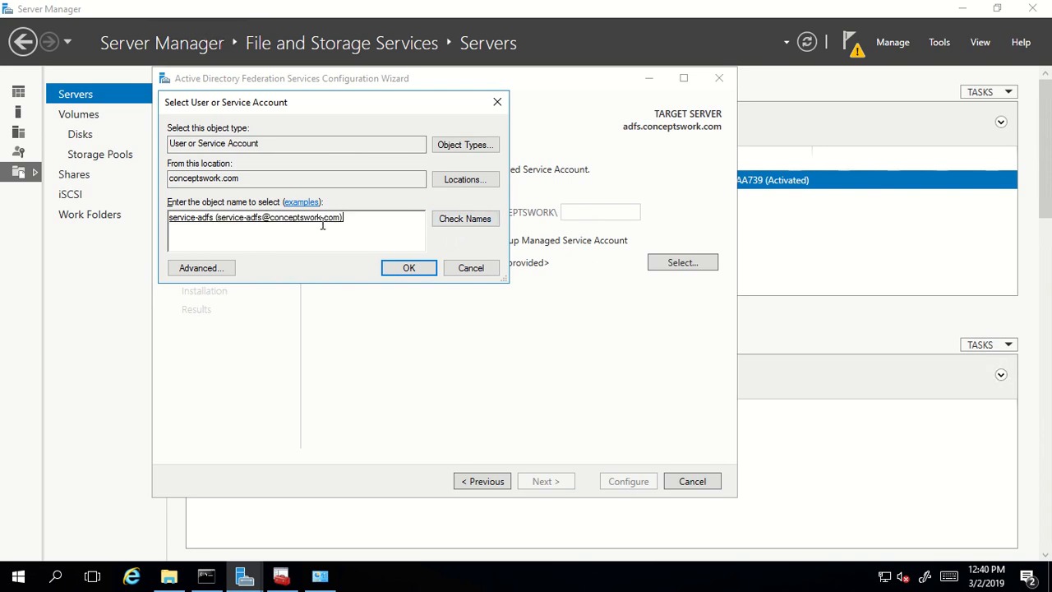
pyautogui.click(399, 269)
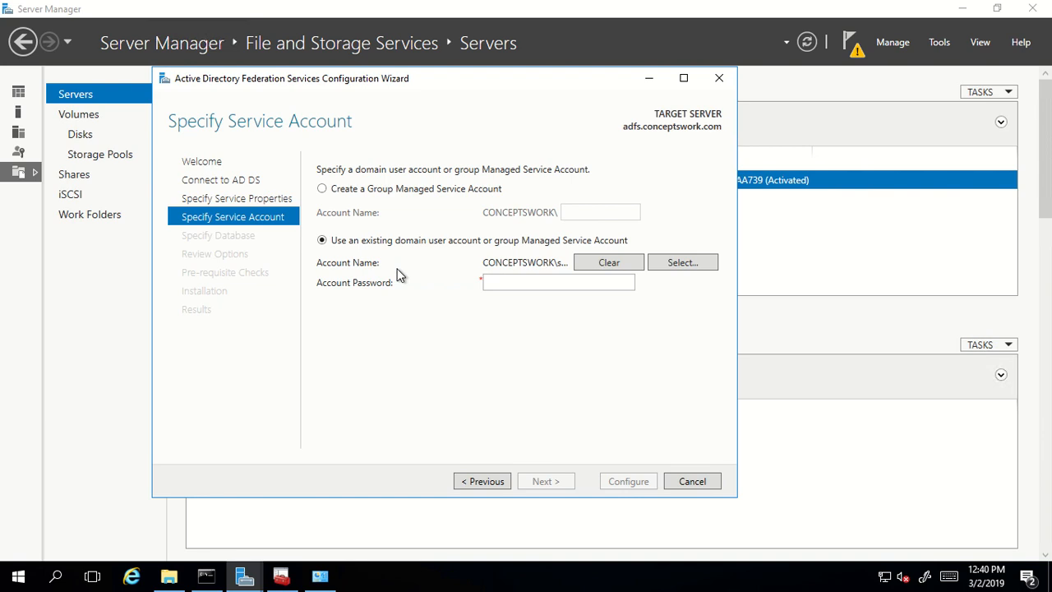
# - Enter the service-adfs account password and continue to the configuration database page
pyautogui.click(499, 284)
pyautogui.write('••••••')
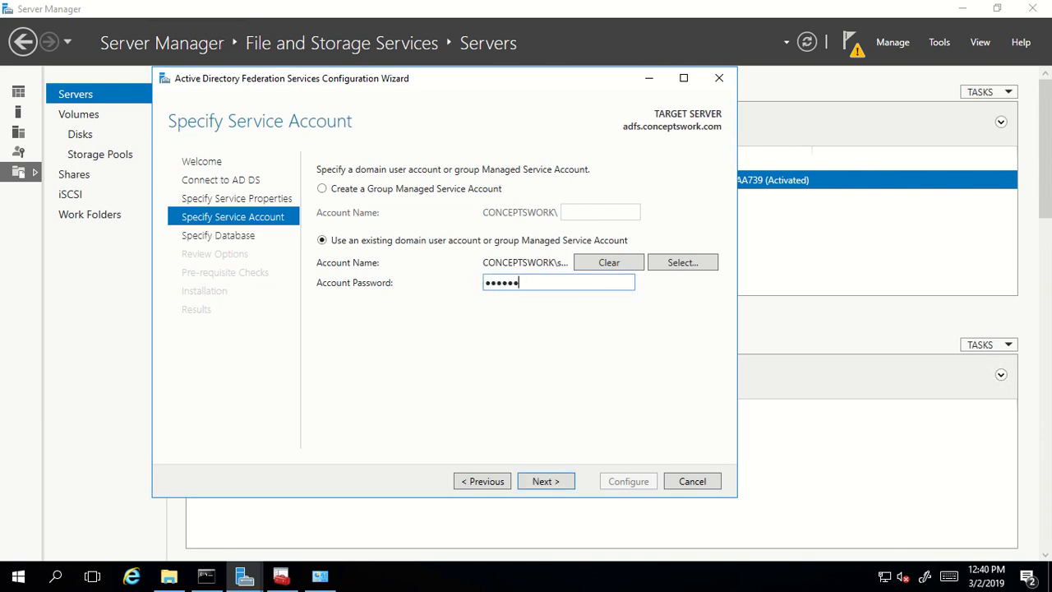
pyautogui.press('BackSpace')
pyautogui.press('BackSpace')
pyautogui.press('BackSpace')
pyautogui.press('BackSpace')
pyautogui.press('BackSpace')
pyautogui.press('BackSpace')
pyautogui.write('•••••••')
pyautogui.click(553, 481)
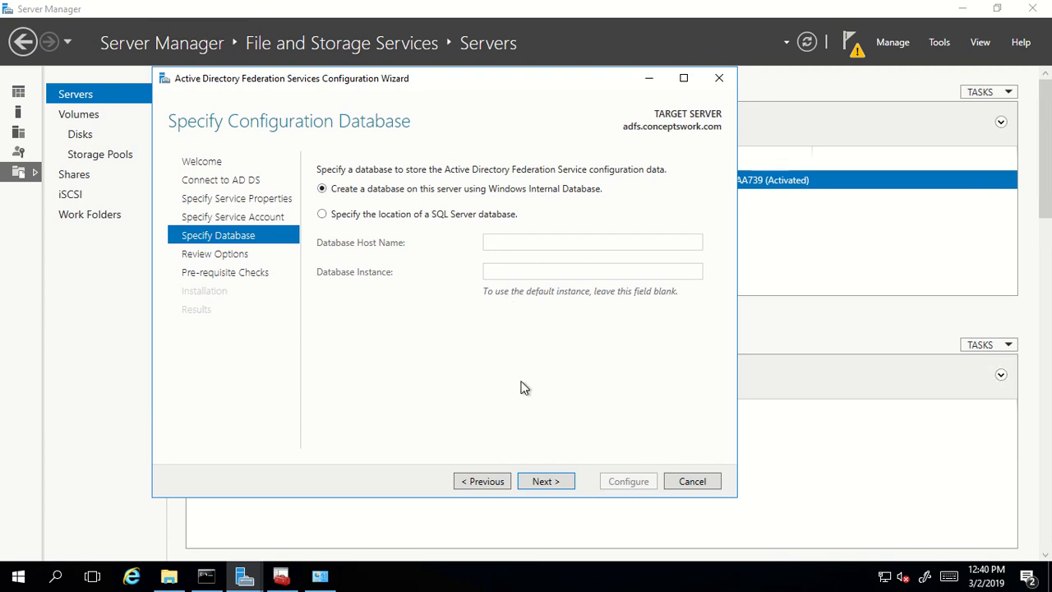
# - Keep Windows Internal Database and open the generated PowerShell deployment script
pyautogui.click(544, 482)
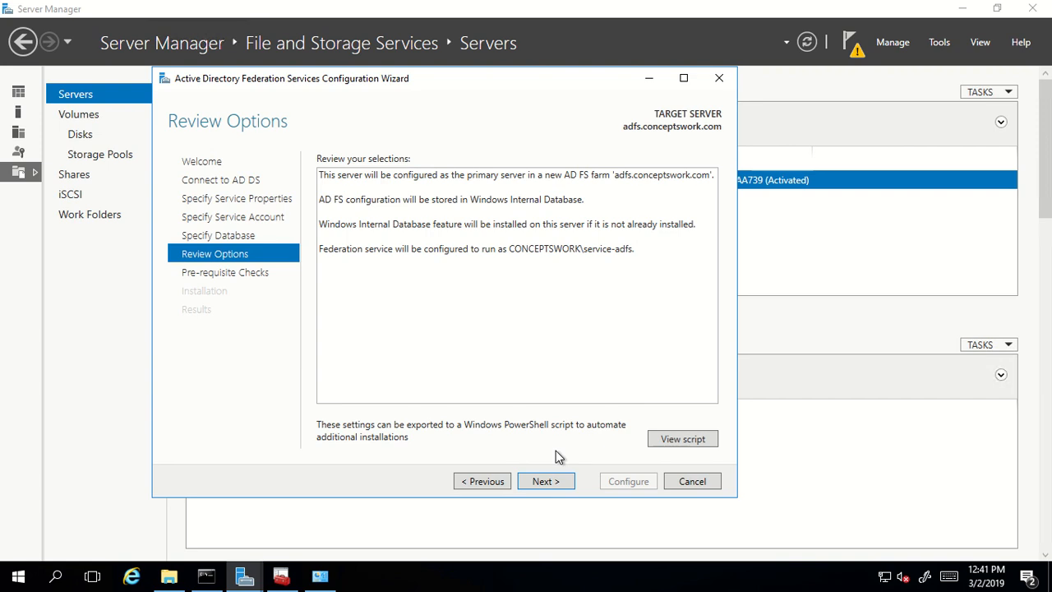
pyautogui.click(665, 440)
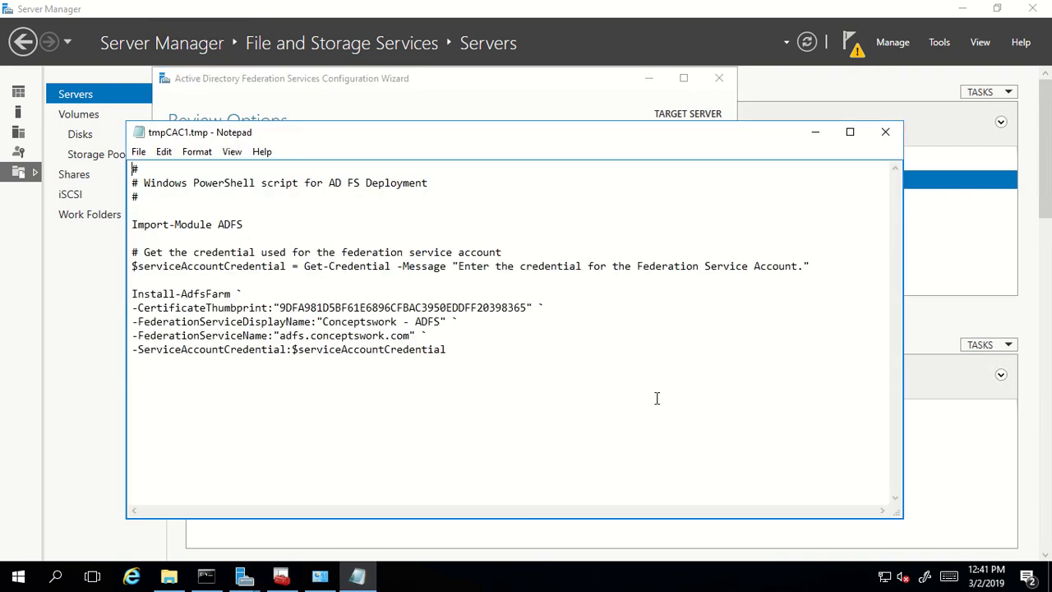
# - Highlight the script's Install-AdfsFarm command, certificate thumbprint, display name and service name adfs.conceptswork.com
pyautogui.moveTo(451, 352); pyautogui.dragTo(138, 169)
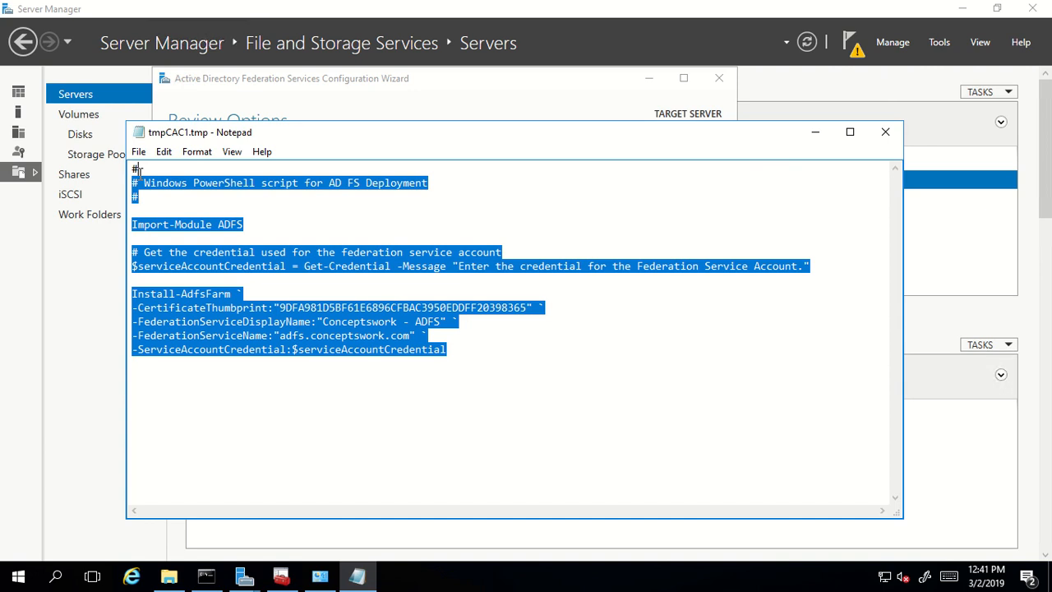
pyautogui.click(445, 411)
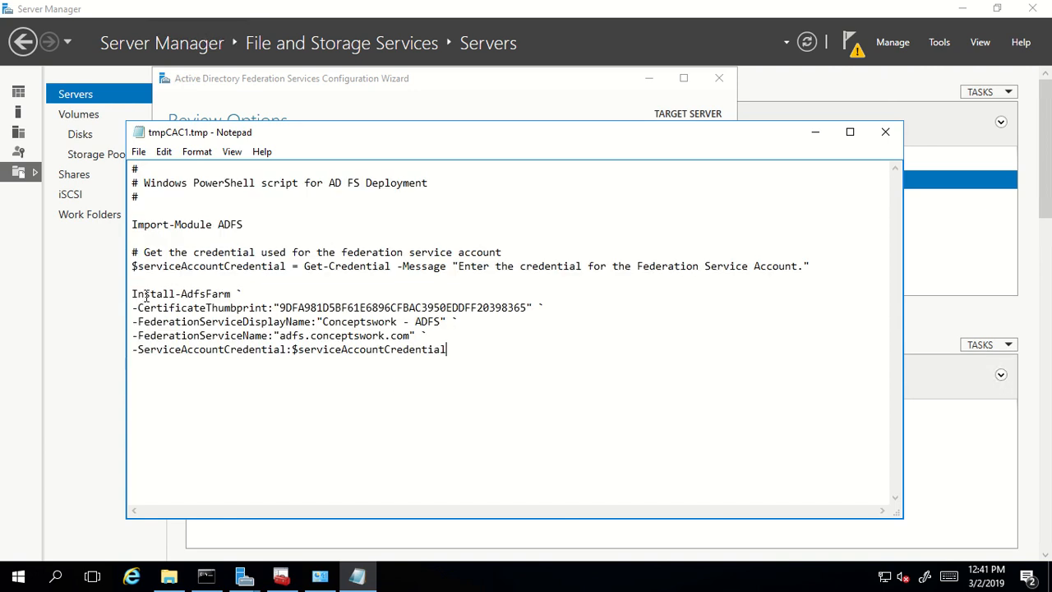
pyautogui.moveTo(145, 294); pyautogui.dragTo(228, 295)
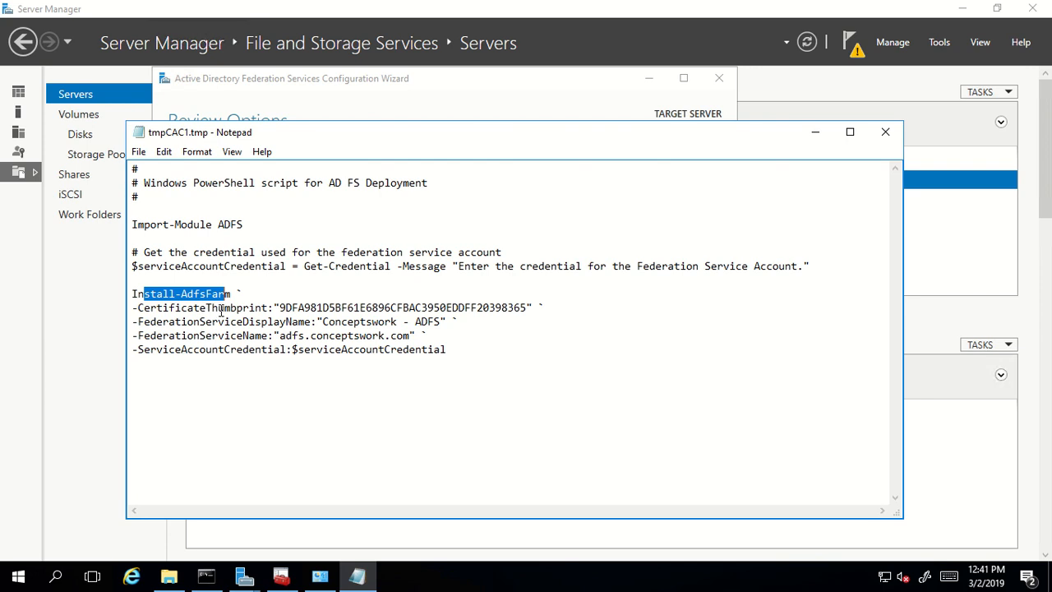
pyautogui.moveTo(280, 308); pyautogui.dragTo(526, 304)
pyautogui.click(389, 387)
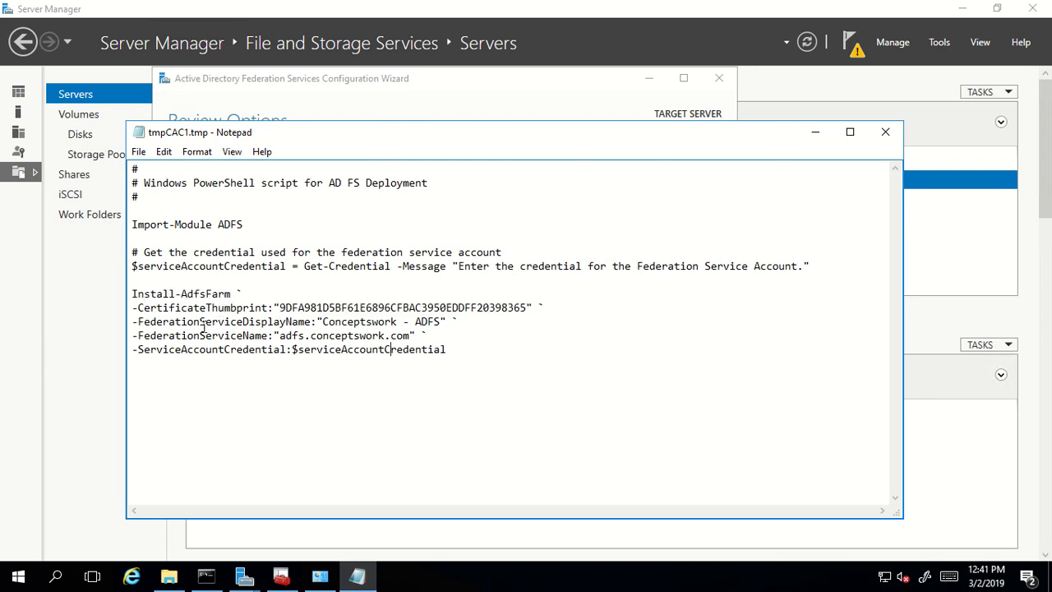
pyautogui.moveTo(237, 307); pyautogui.dragTo(449, 322)
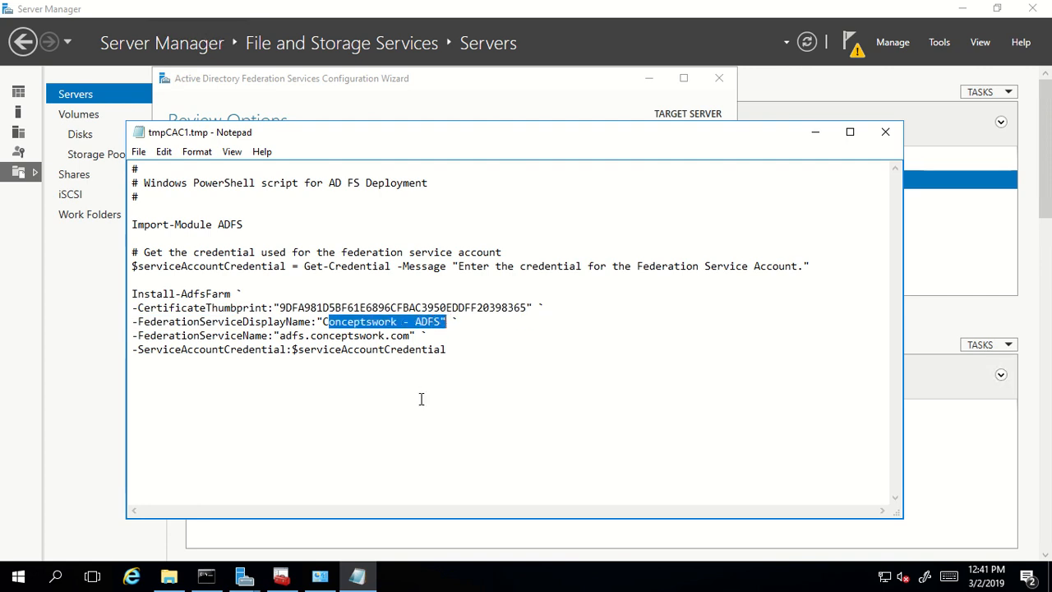
pyautogui.click(530, 404)
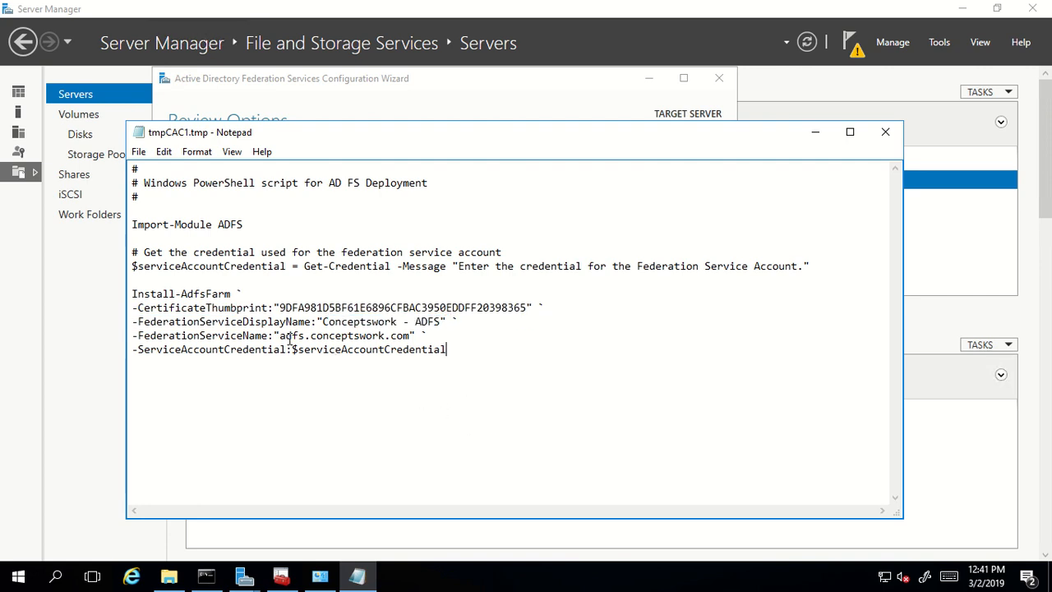
pyautogui.moveTo(278, 337); pyautogui.dragTo(436, 331)
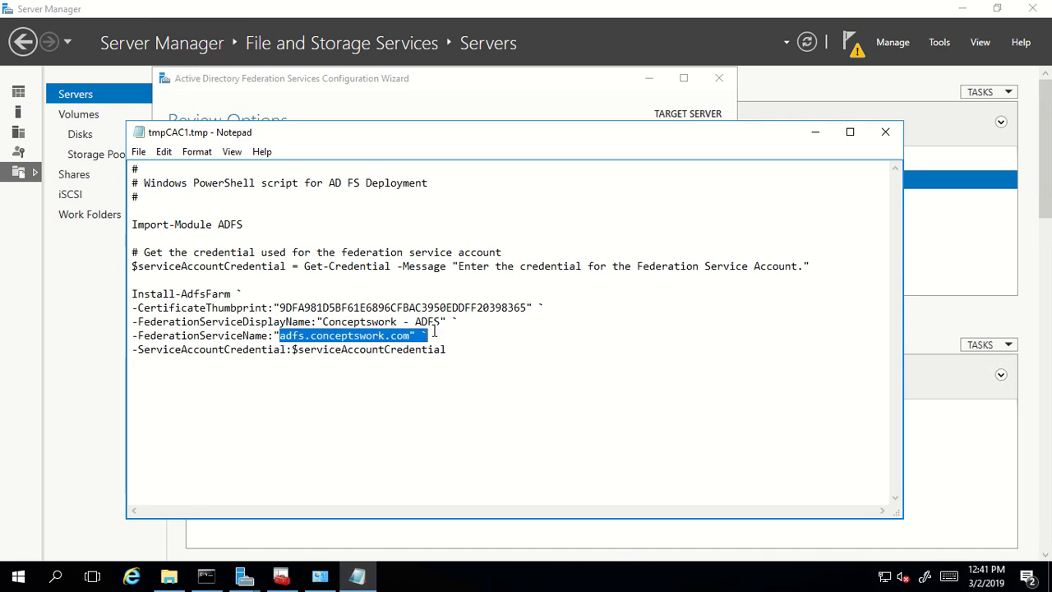
pyautogui.click(399, 403)
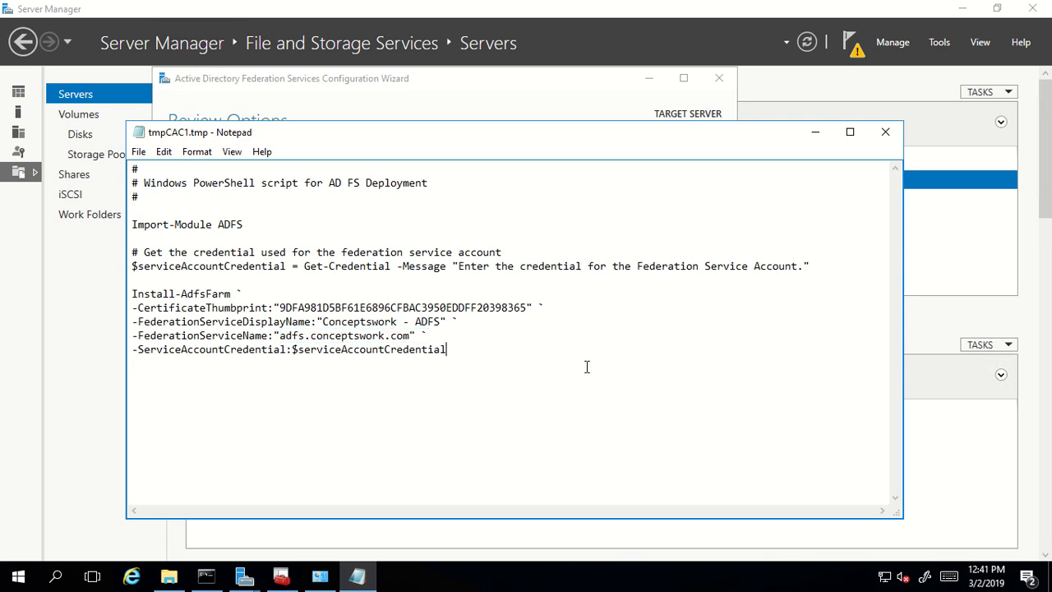
# - Close the deployment script and select all of the Review Options summary text
pyautogui.click(885, 131)
pyautogui.click(413, 342)
pyautogui.hotkey('ctrl', 'a')
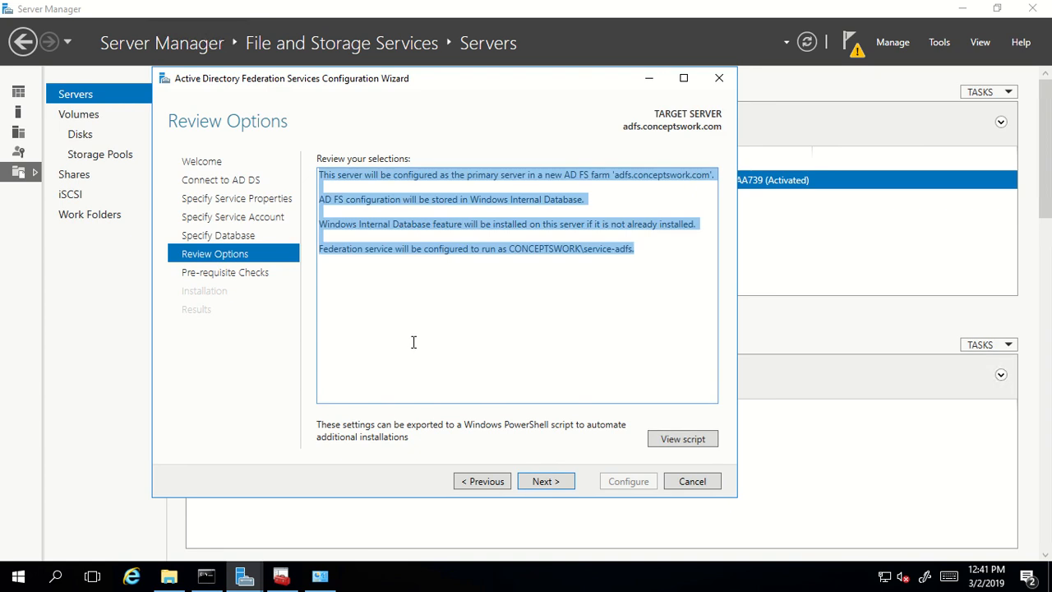
# - Clear the review selection and advance from Review Options until all prerequisite checks pass
pyautogui.click(458, 345)
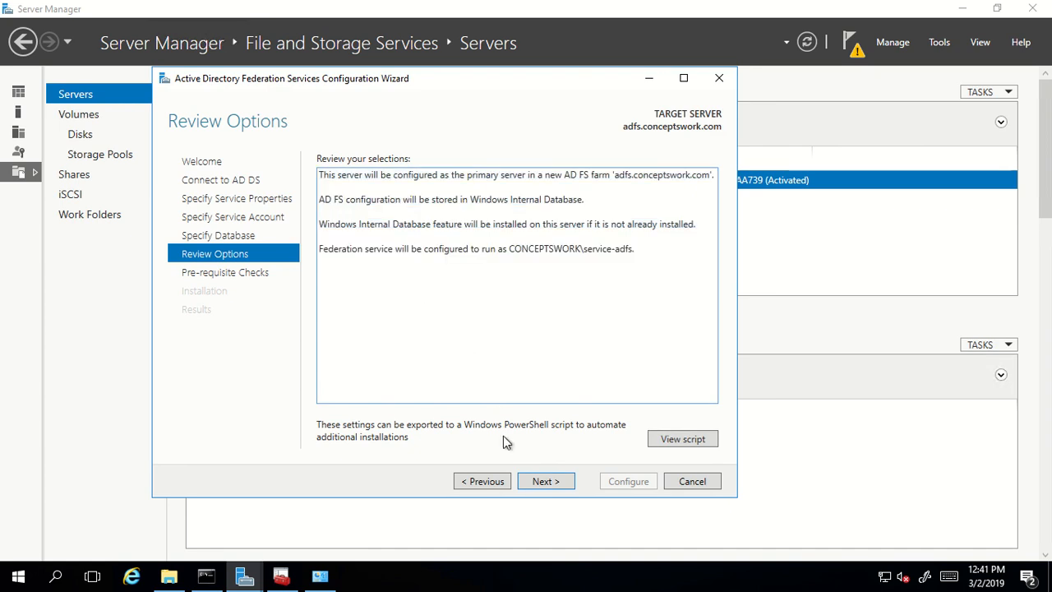
pyautogui.click(546, 482)
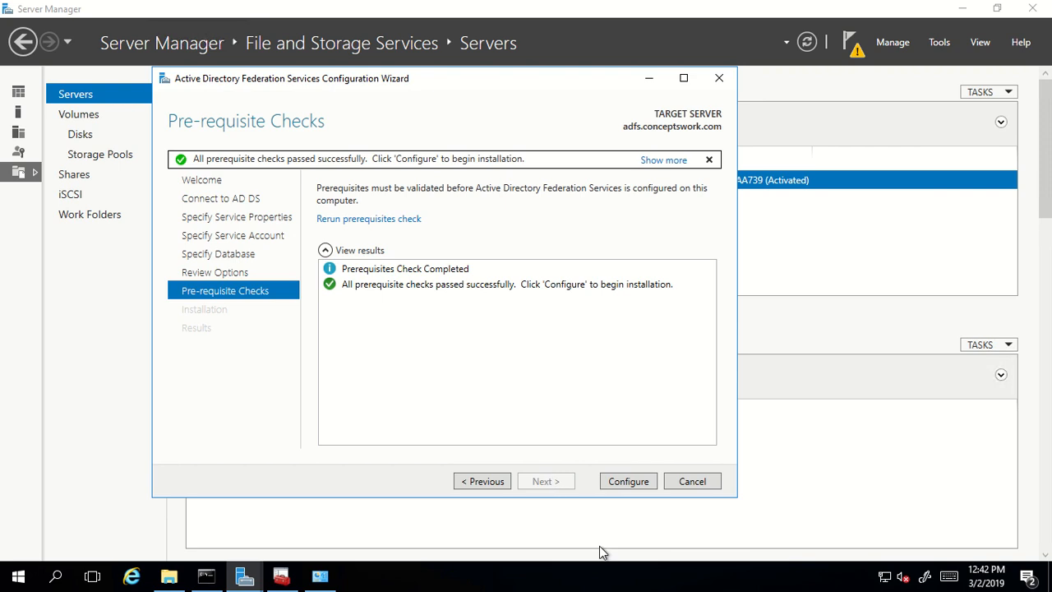
# - Configure this server as the farm's primary AD FS server, read the SPN warning, and close the wizard
pyautogui.click(625, 483)
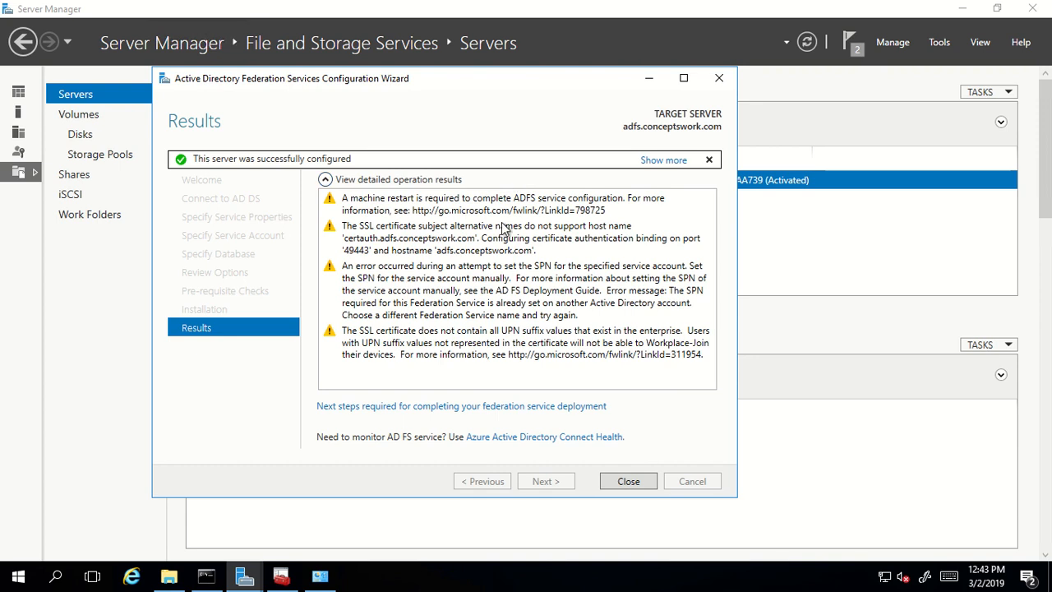
pyautogui.click(374, 287)
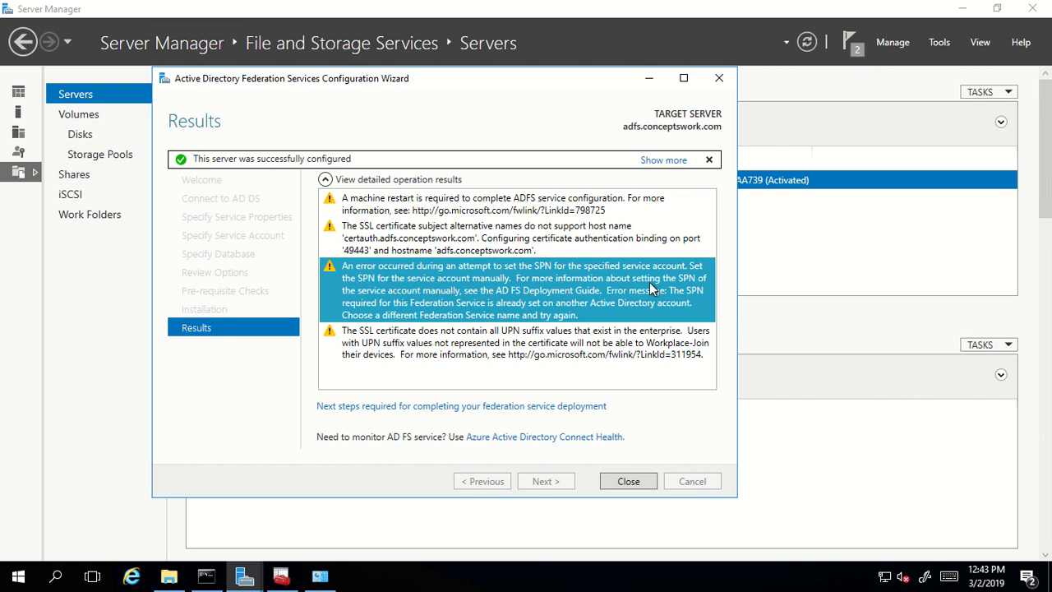
pyautogui.click(629, 481)
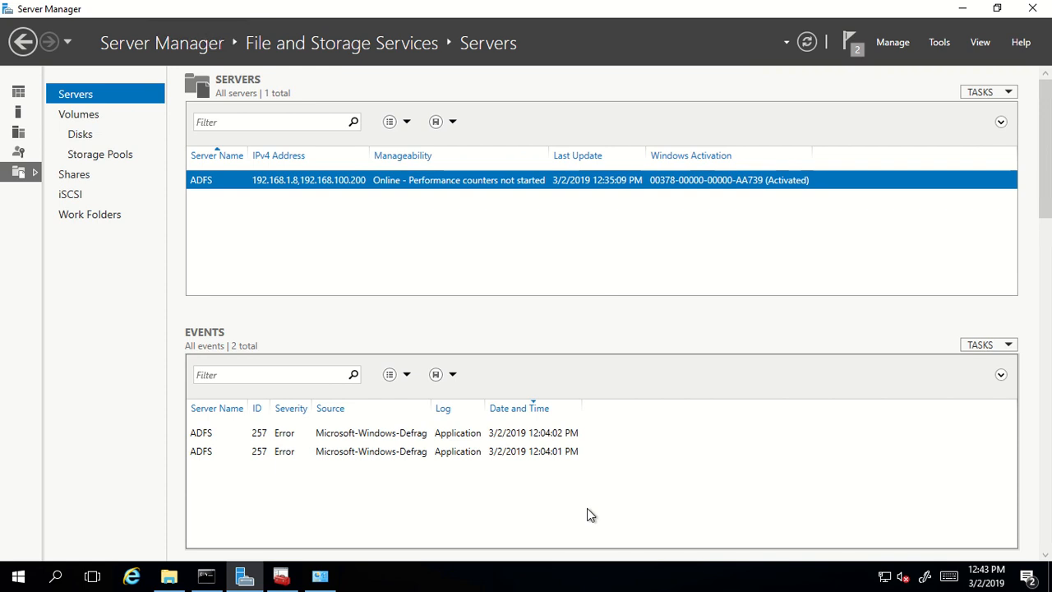
# - Dismiss the Run prompt, launch AD FS Management from Server Manager's Tools menu, and maximize it
pyautogui.press('super+r')
pyautogui.press('BackSpace')
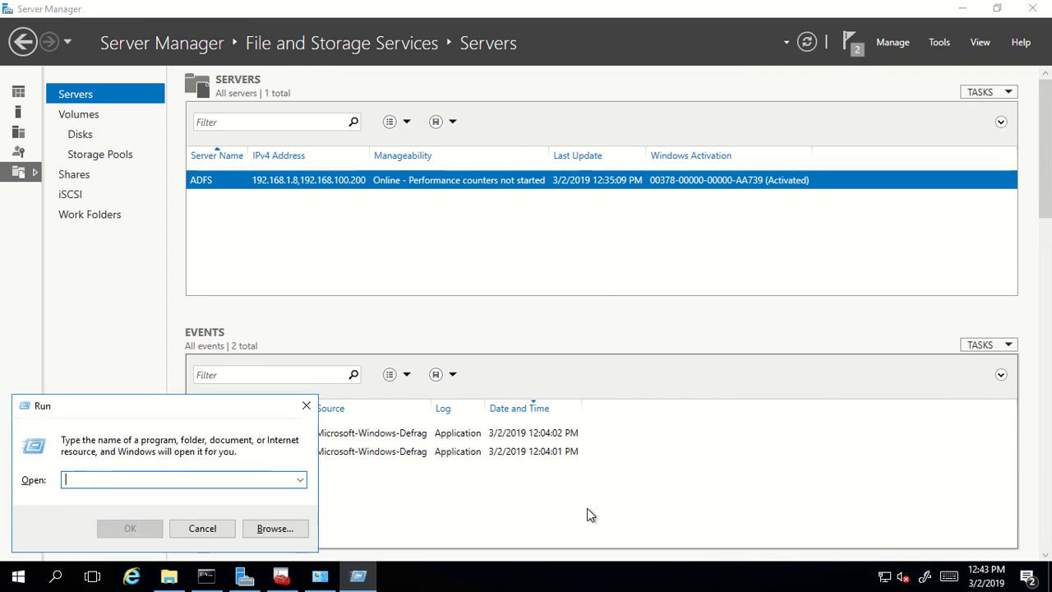
pyautogui.click(305, 405)
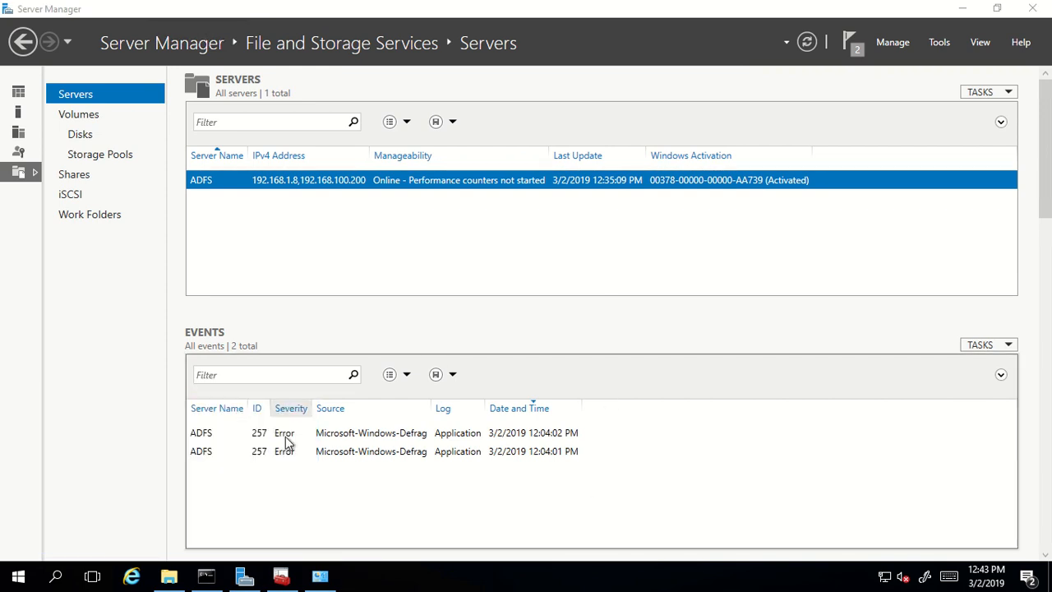
pyautogui.click(937, 45)
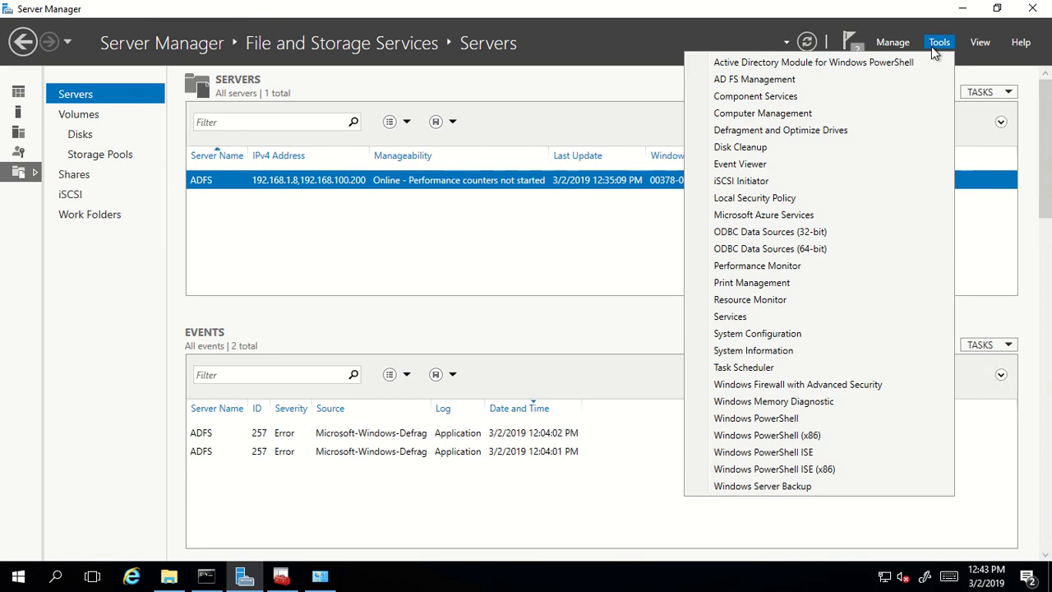
pyautogui.click(899, 44)
pyautogui.click(927, 44)
pyautogui.click(821, 81)
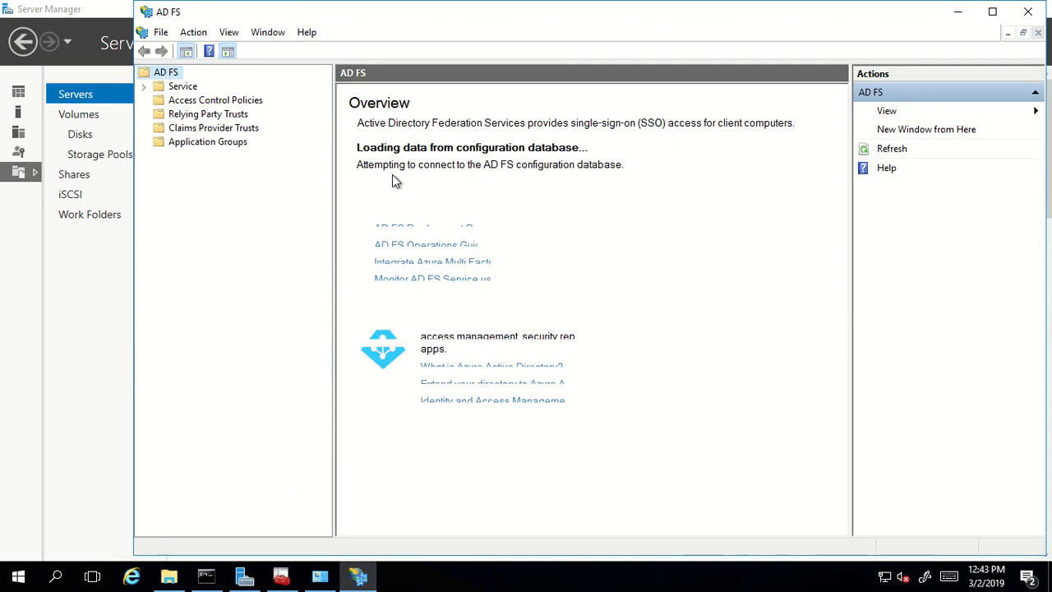
pyautogui.doubleClick(378, 12)
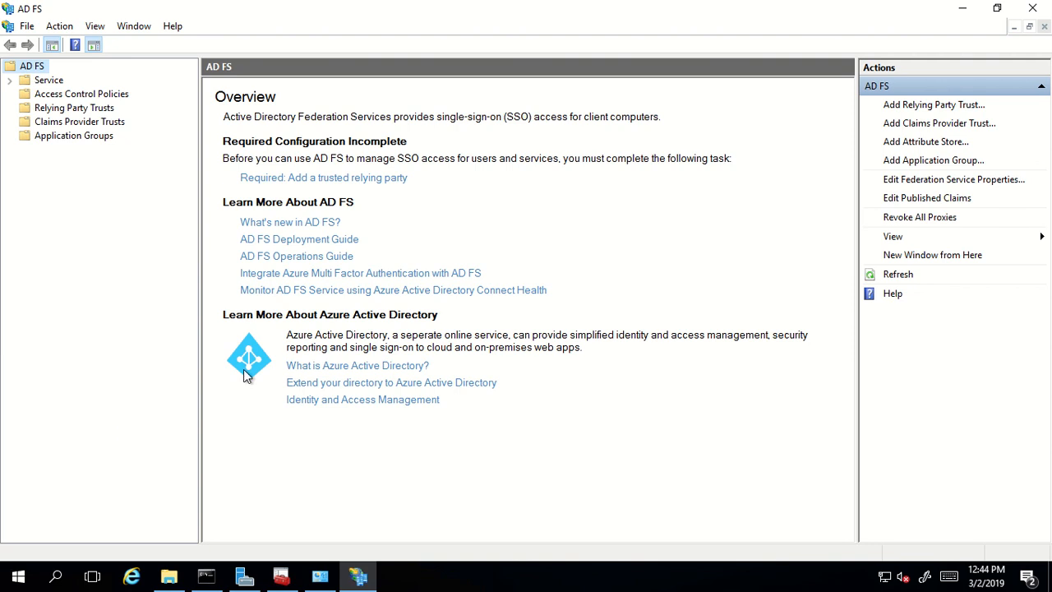
# - Start a blank Notepad and launch Windows PowerShell as administrator, approving the UAC prompt
pyautogui.press('super+r')
pyautogui.write('not')
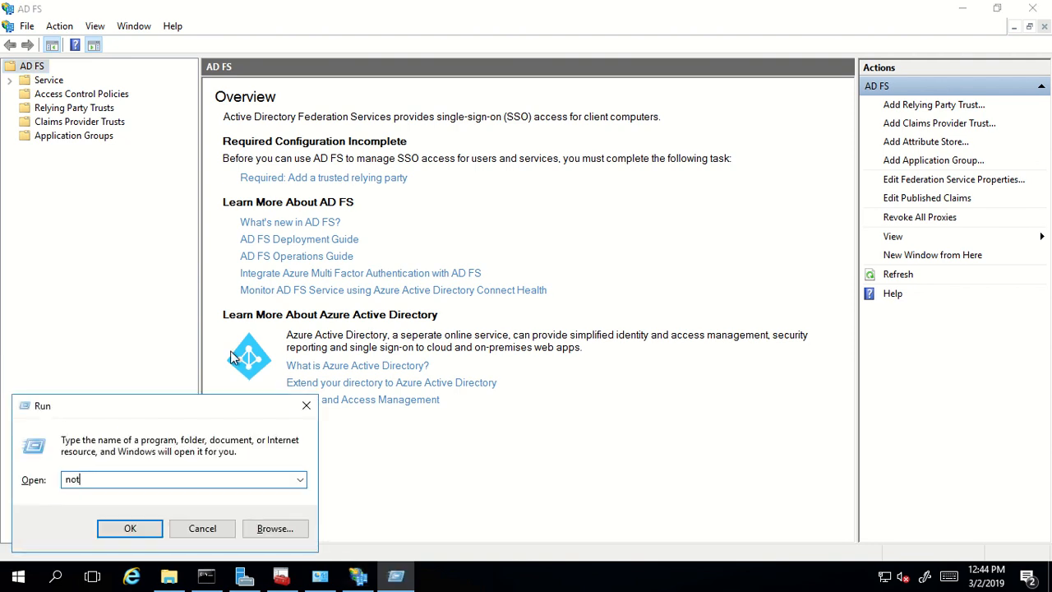
pyautogui.write('epad')
pyautogui.press('Return')
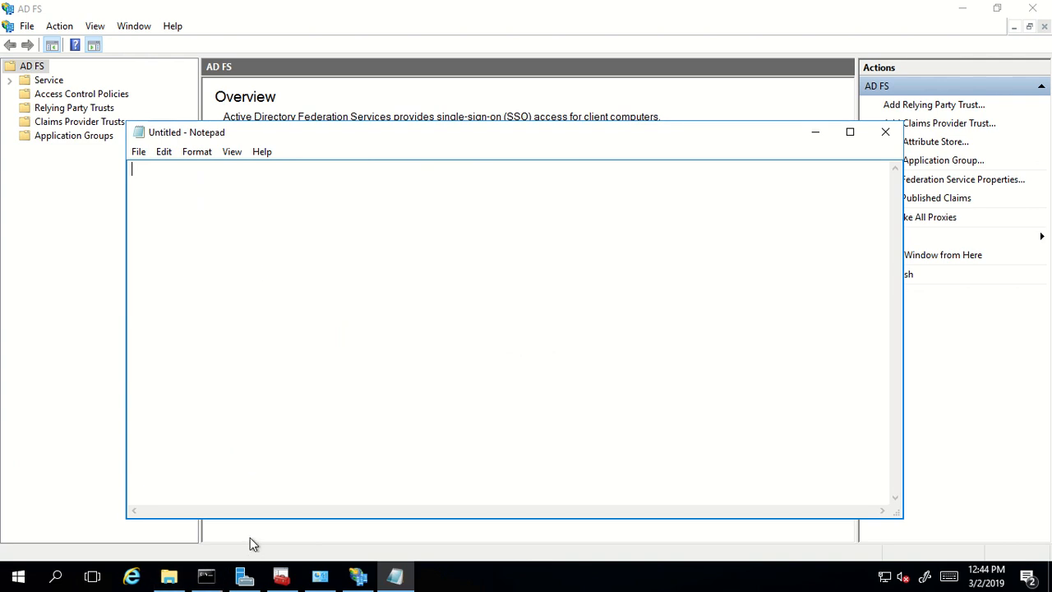
pyautogui.press('super')
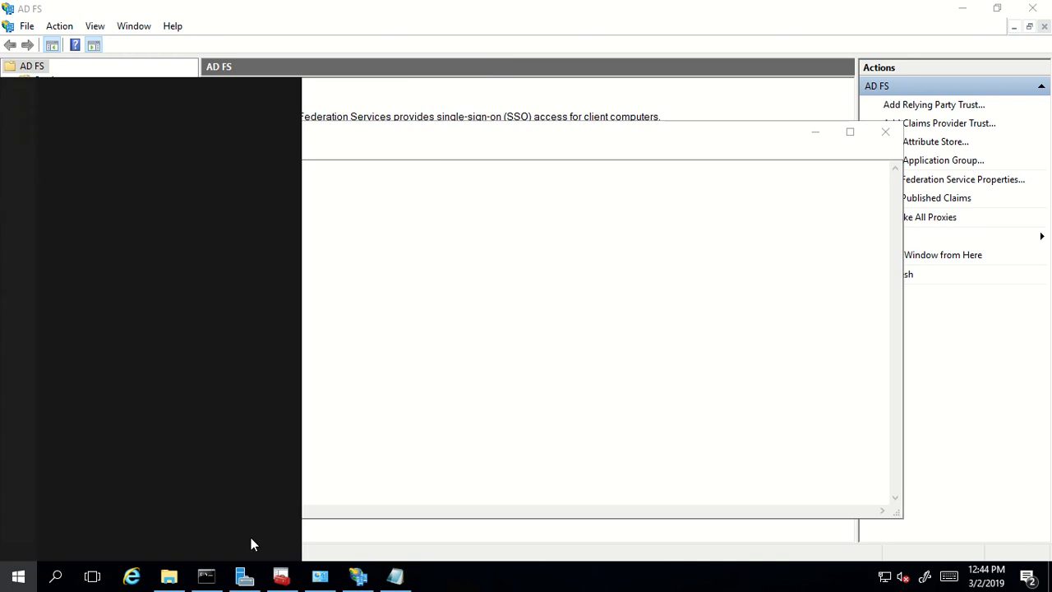
pyautogui.write('power')
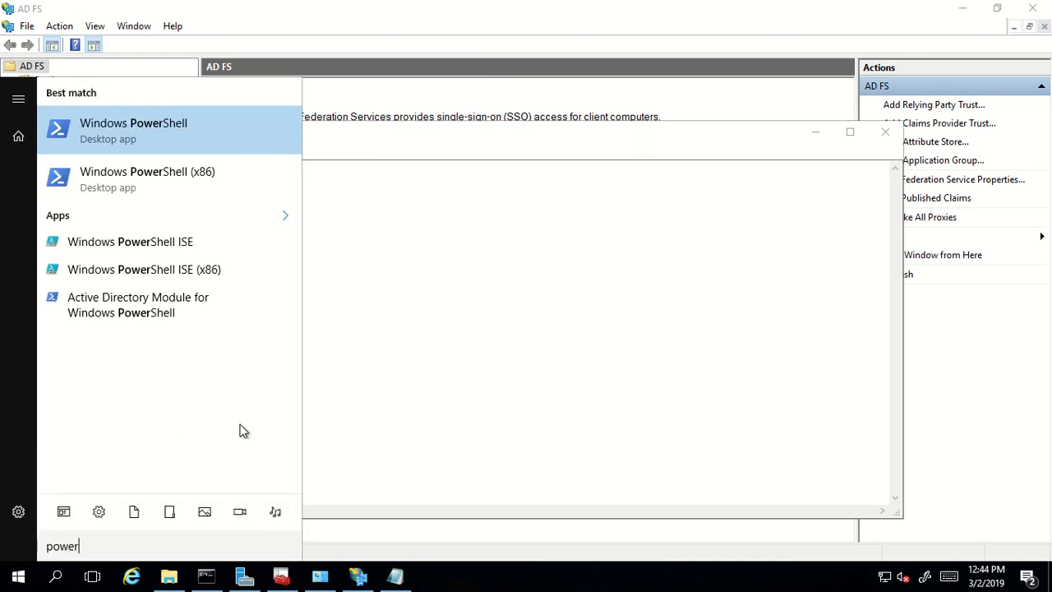
pyautogui.rightClick(146, 131)
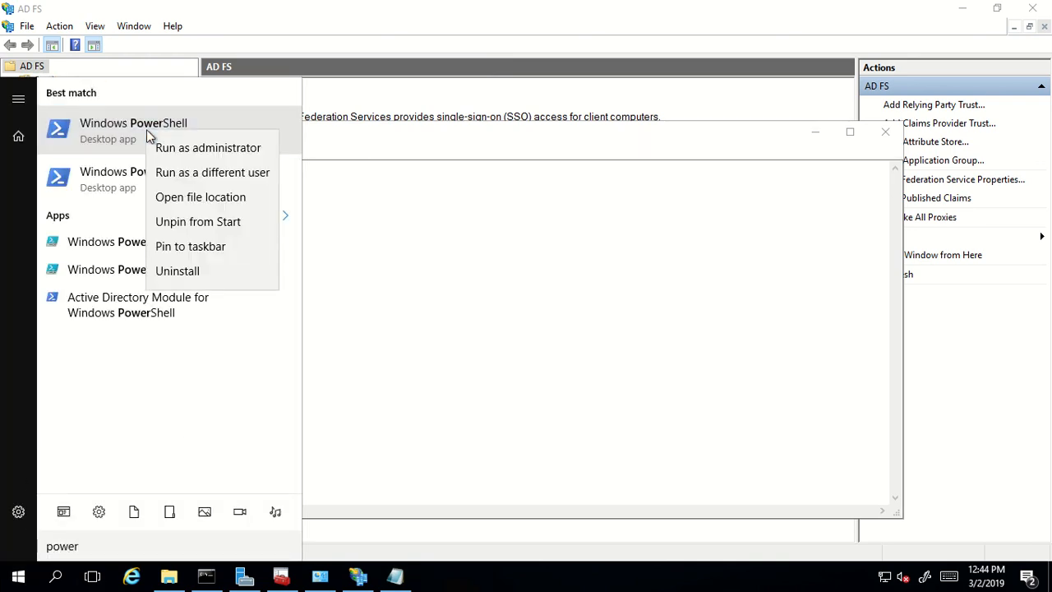
pyautogui.click(200, 150)
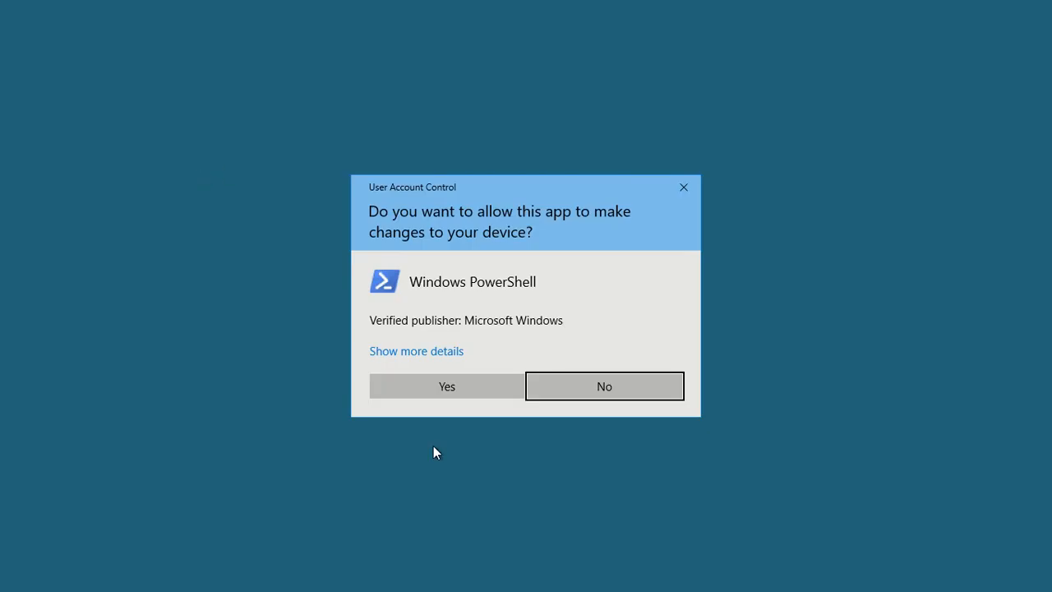
pyautogui.click(431, 391)
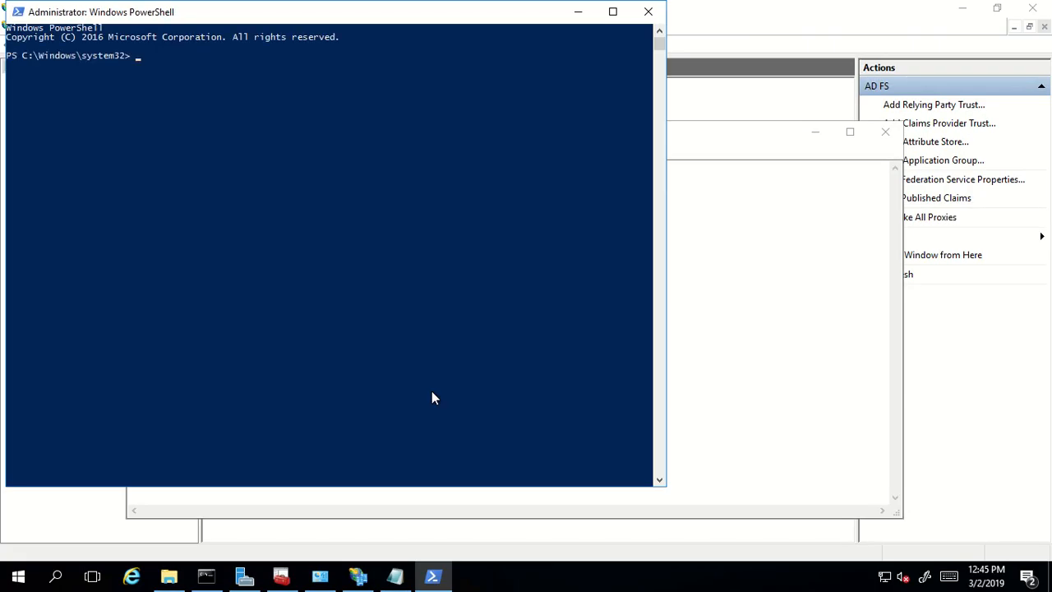
# - Run Get-AdfsEndpoint, then recall it with '| select FullUrl | clip' appended
pyautogui.write('Get-ADFsPropertie')
pyautogui.press('BackSpace')
pyautogui.press('BackSpace')
pyautogui.press('BackSpace')
pyautogui.press('BackSpace')
pyautogui.press('BackSpace')
pyautogui.press('BackSpace')
pyautogui.press('BackSpace')
pyautogui.press('BackSpace')
pyautogui.press('BackSpace')
pyautogui.write('Endpoint')
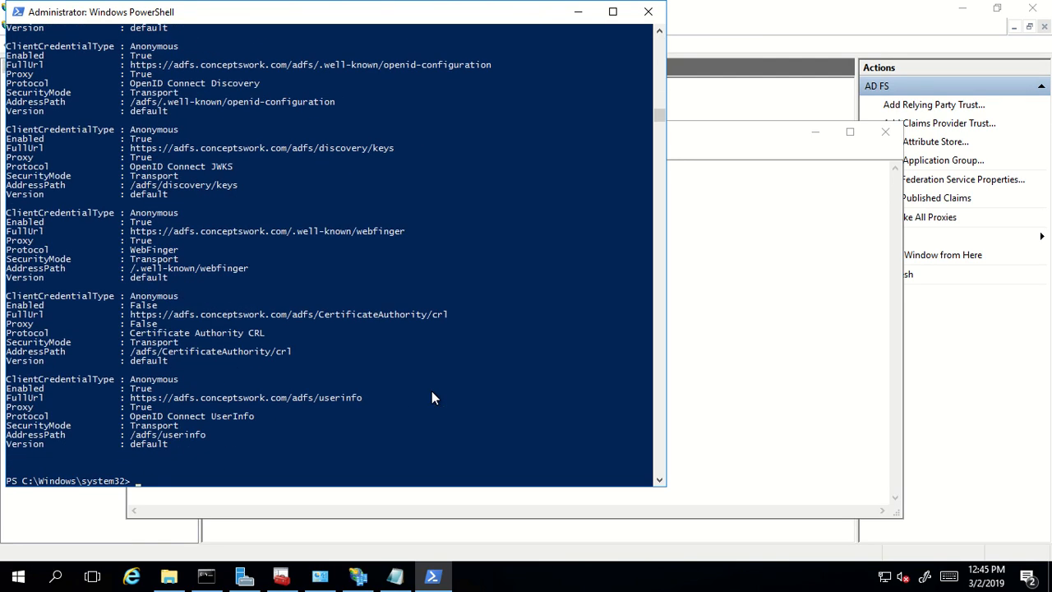
pyautogui.press('Up')
pyautogui.write('| select ')
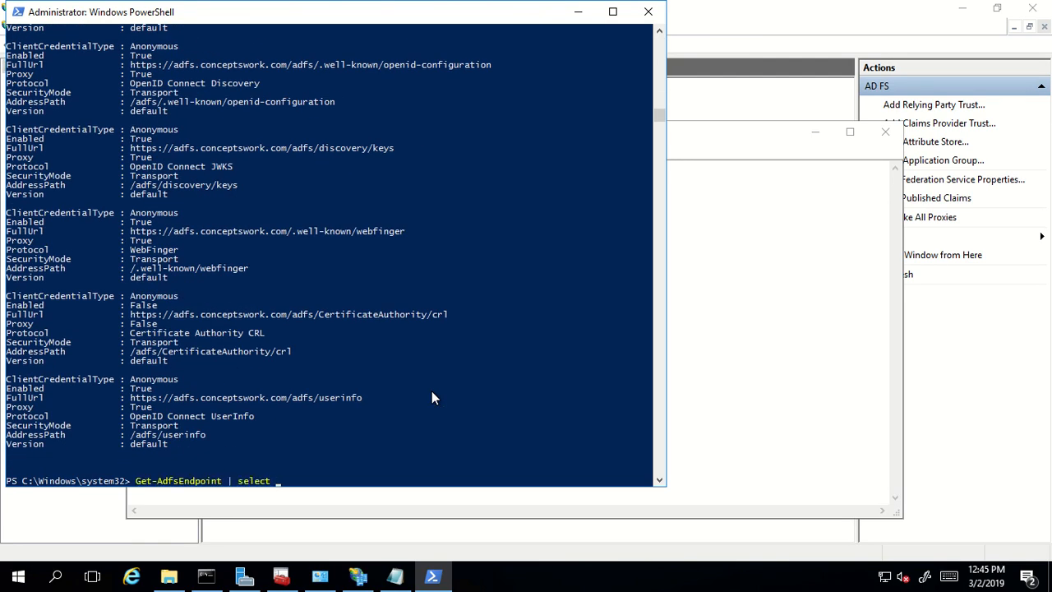
pyautogui.write('FullUrl | clip')
pyautogui.press('Return')
pyautogui.click(878, 229)
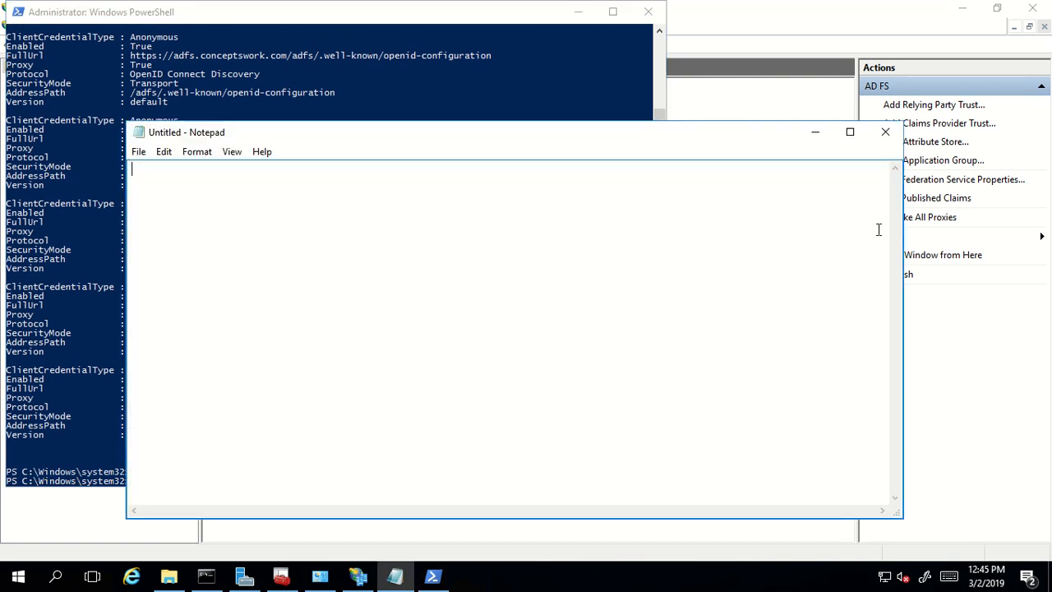
pyautogui.hotkey('ctrl', 'v')
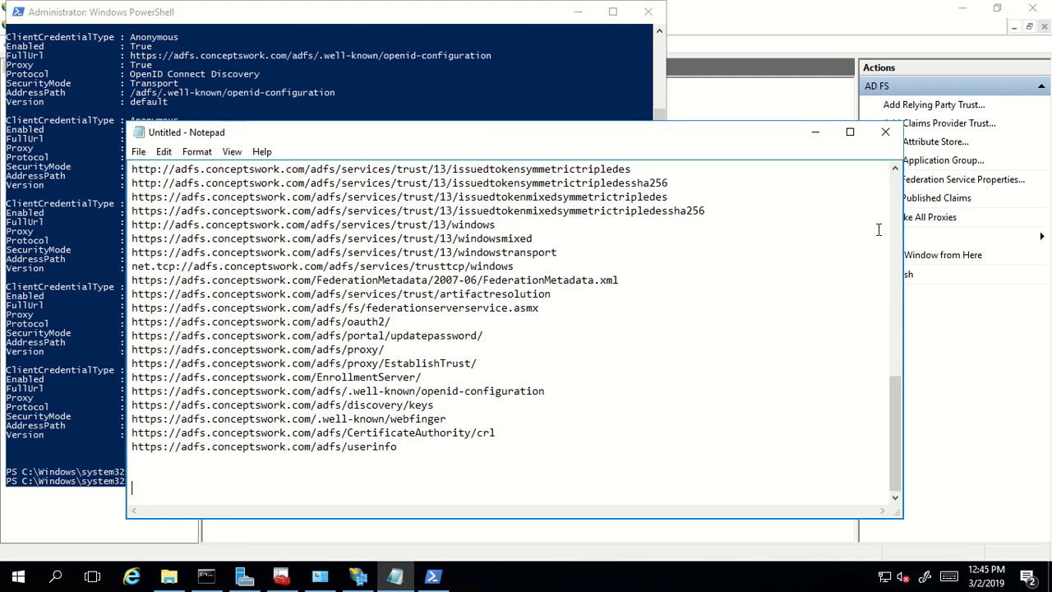
pyautogui.doubleClick(449, 134)
pyautogui.click(405, 250)
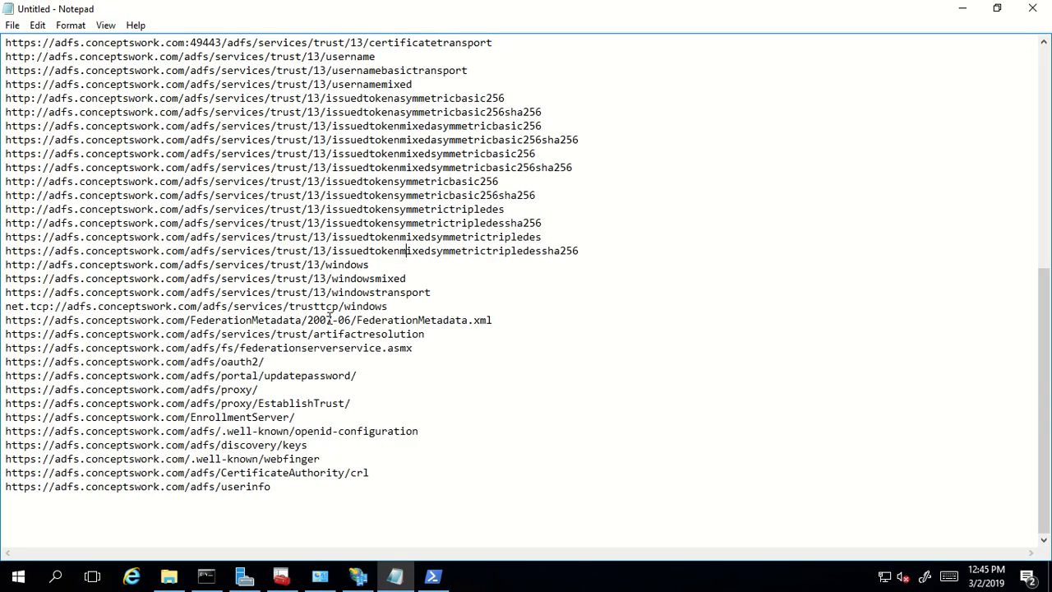
pyautogui.scroll(10, 328, 314)
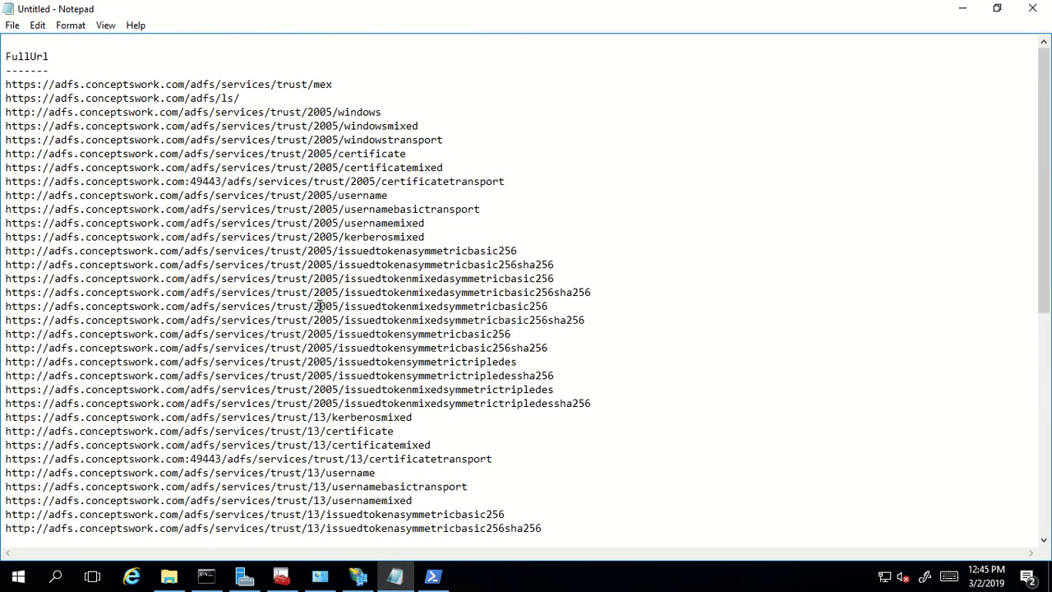
pyautogui.moveTo(252, 98); pyautogui.dragTo(5, 98)
pyautogui.hotkey('ctrl', 'c')
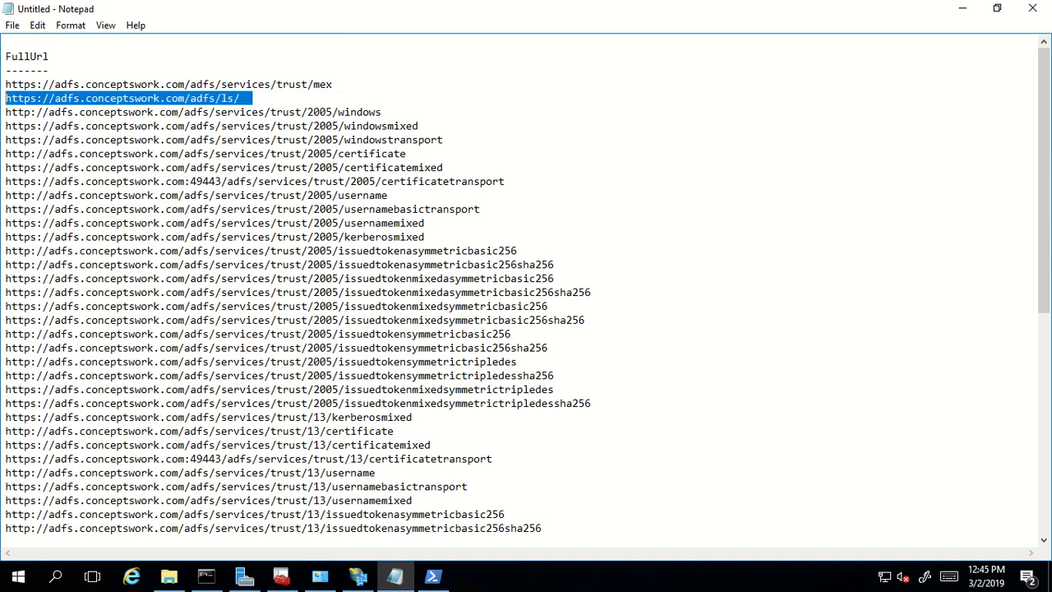
pyautogui.hotkey('alt', 'Tab')
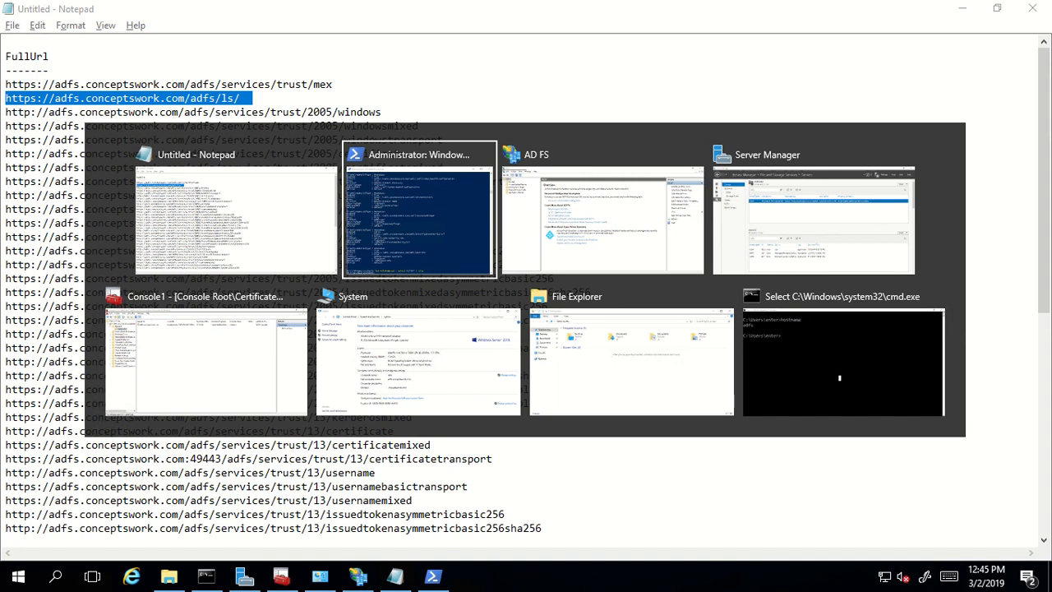
pyautogui.hotkey('alt', 'shift', 'Tab')
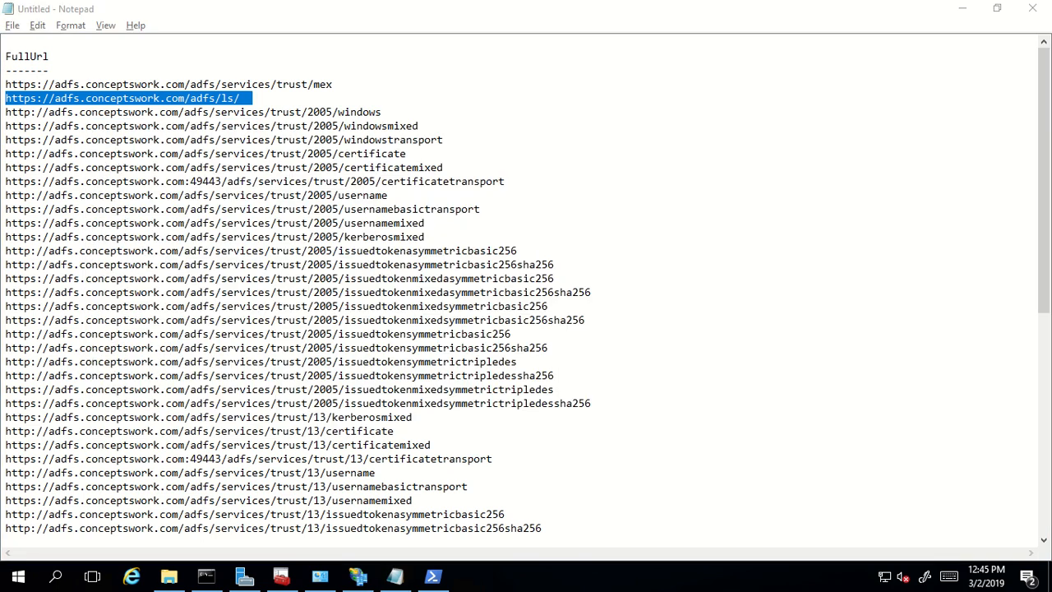
# - Open a second blank Notepad with Win+R notepad
pyautogui.press('super+r')
pyautogui.write('not')
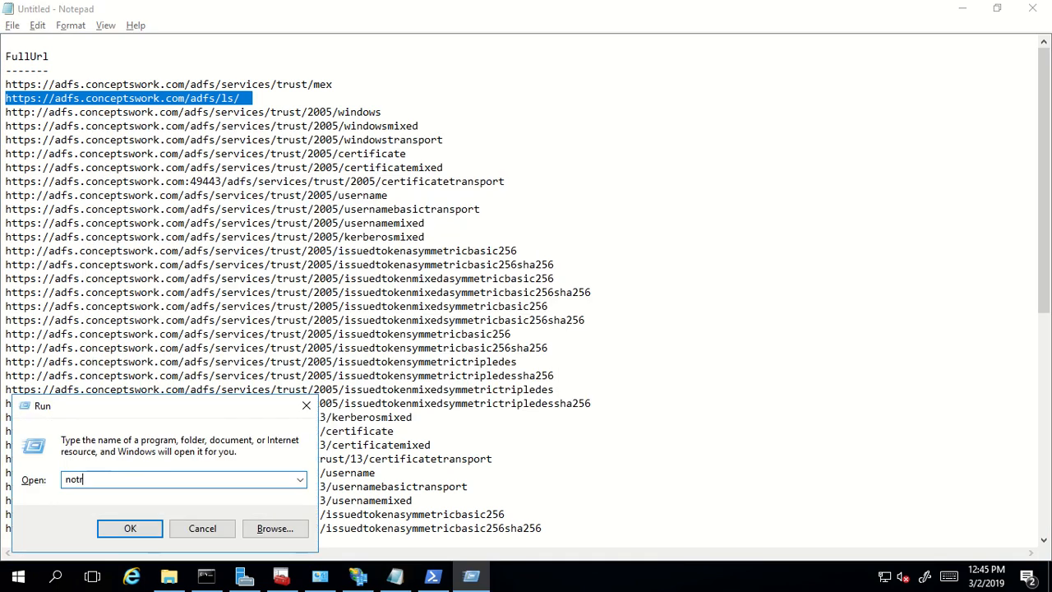
pyautogui.write('epad')
pyautogui.press('Return')
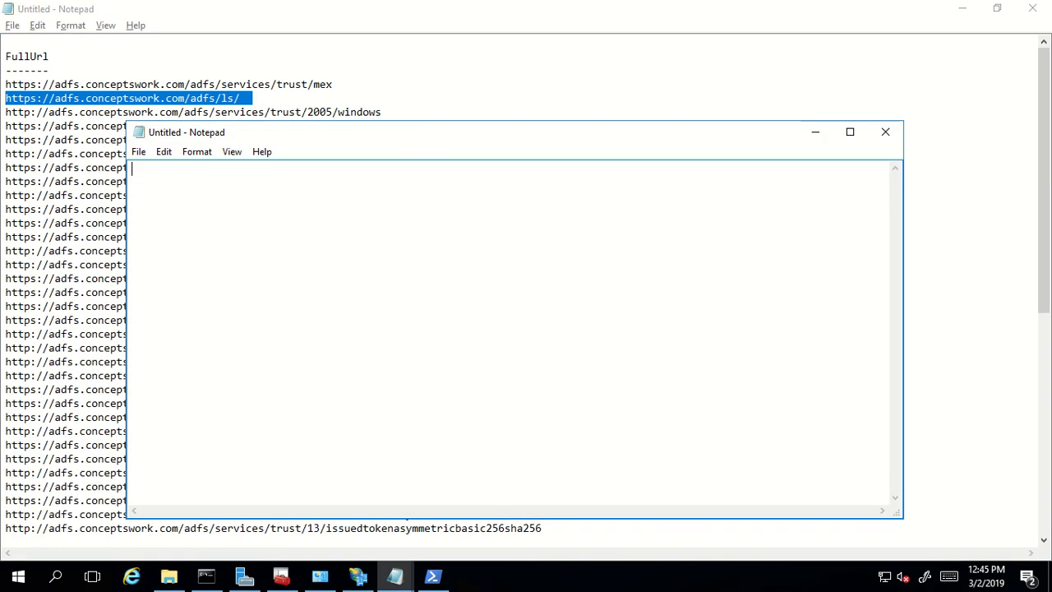
# - Paste the /adfs/ls/ URL into the new note, maximize it, and set the font size to 18
pyautogui.hotkey('ctrl', 'v')
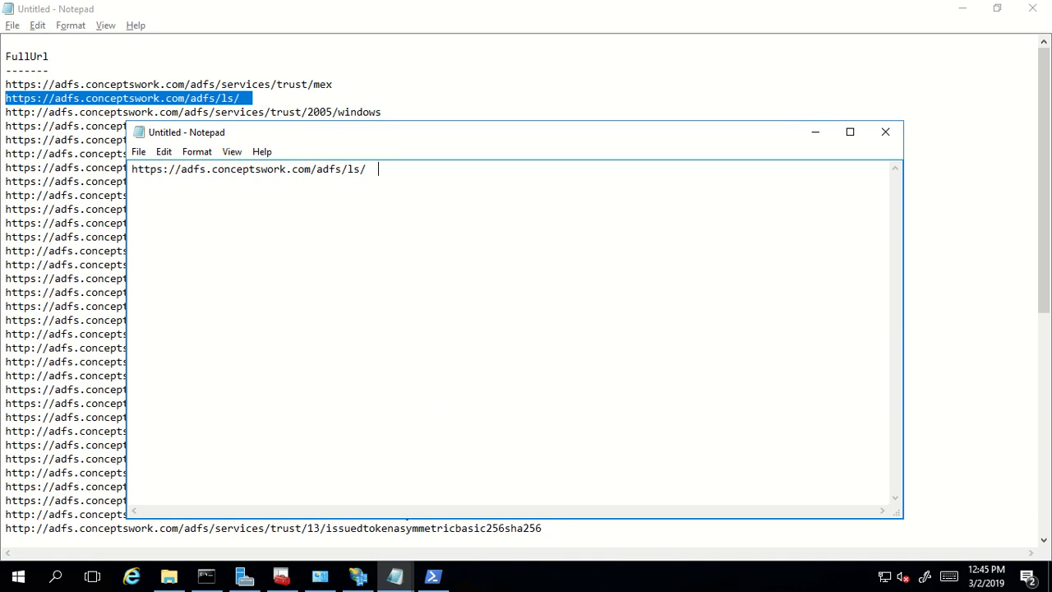
pyautogui.doubleClick(317, 133)
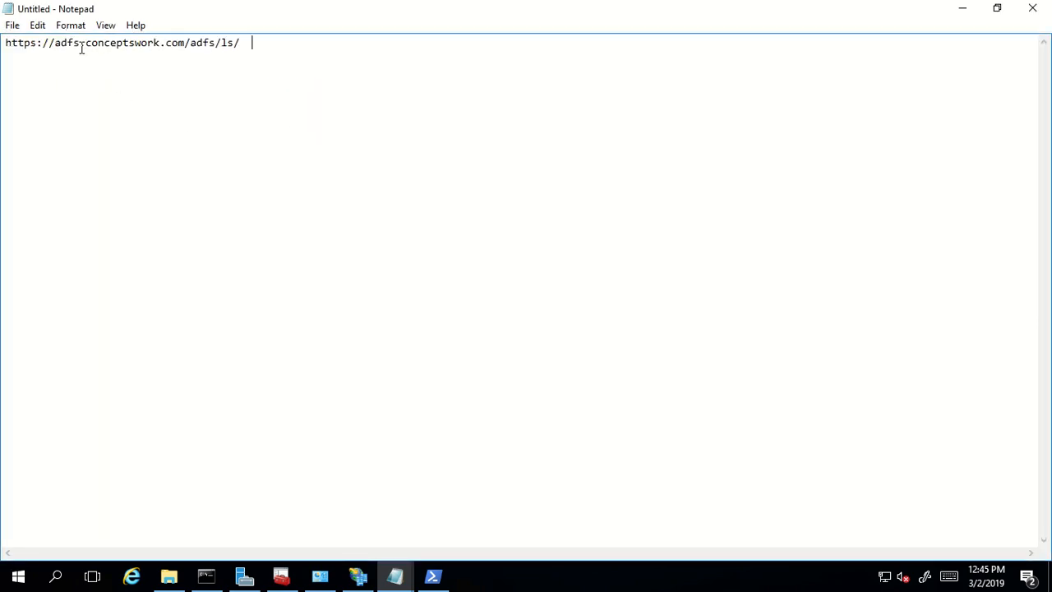
pyautogui.click(71, 26)
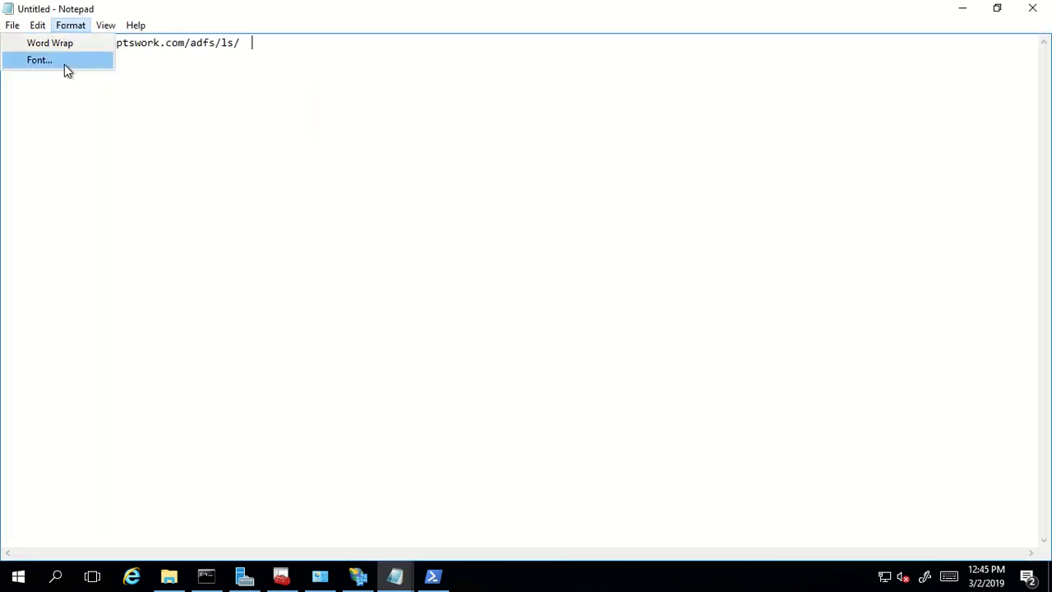
pyautogui.click(65, 62)
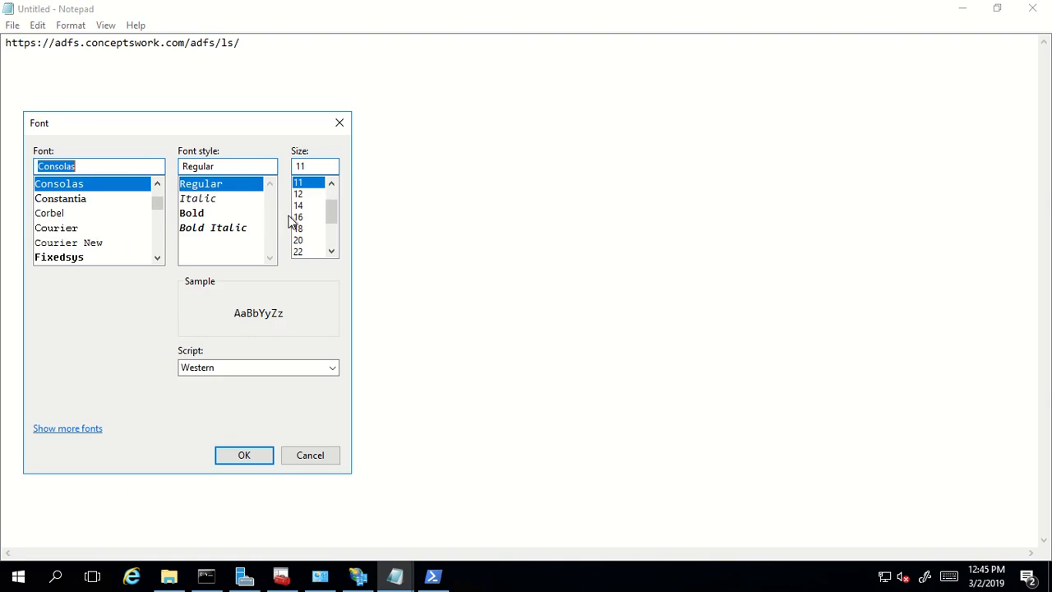
pyautogui.click(317, 229)
pyautogui.click(250, 461)
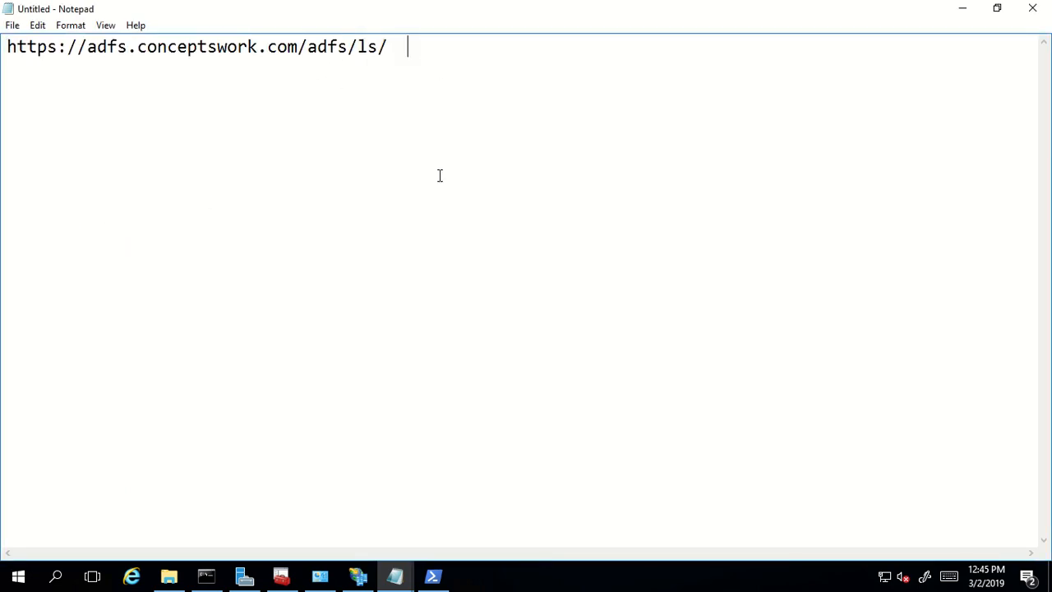
# - Append idpinitiatedsignon.aspx after ls/ and select the full sign-on address
pyautogui.press('BackSpace')
pyautogui.press('BackSpace')
pyautogui.write('idpinitiated')
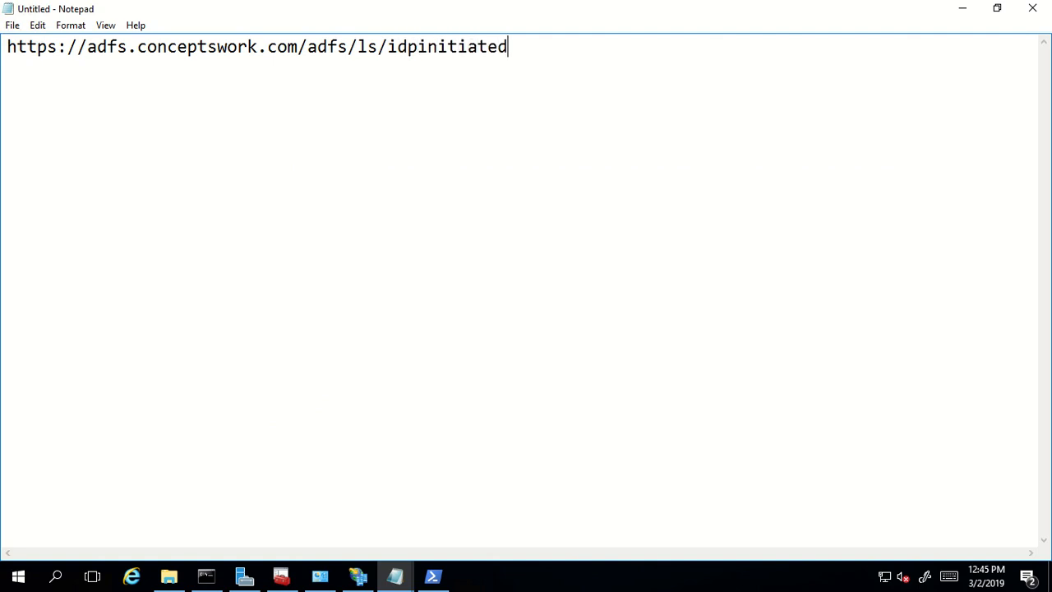
pyautogui.write('signon.aspx')
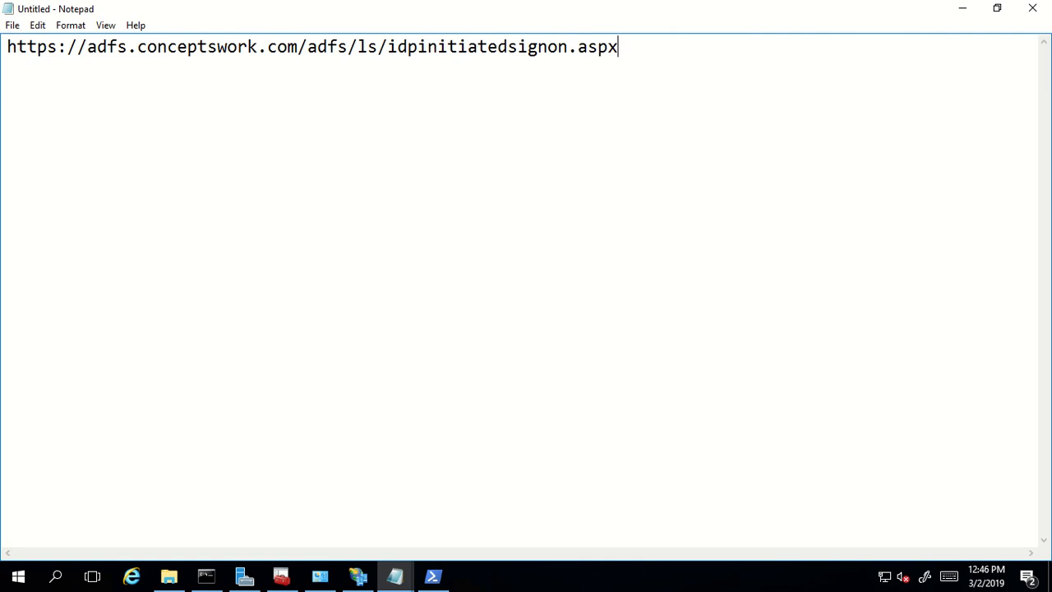
pyautogui.hotkey('ctrl', 'a')
pyautogui.hotkey('ctrl', 'c')
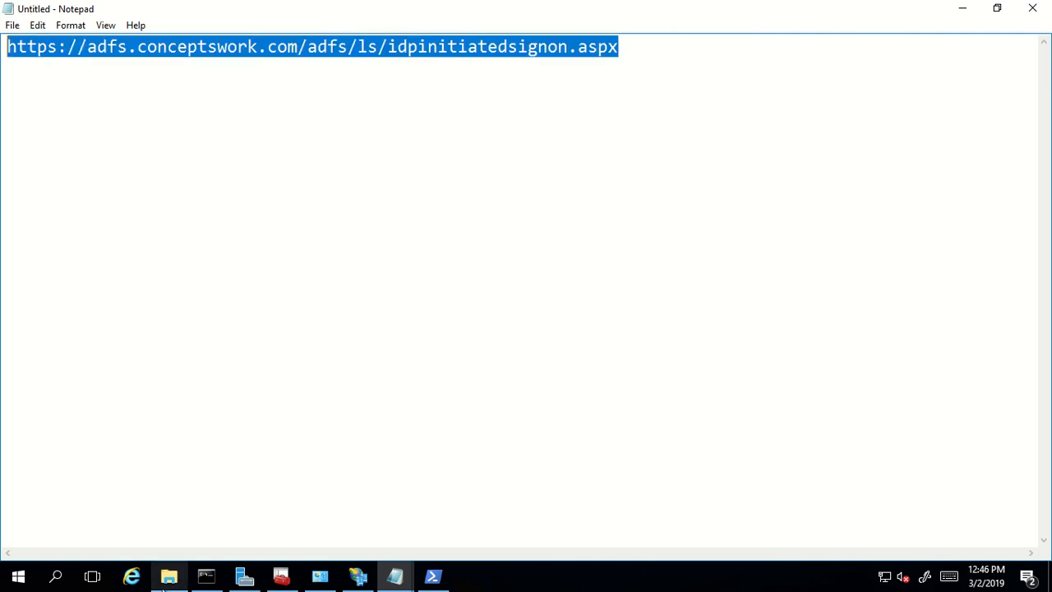
pyautogui.click(131, 576)
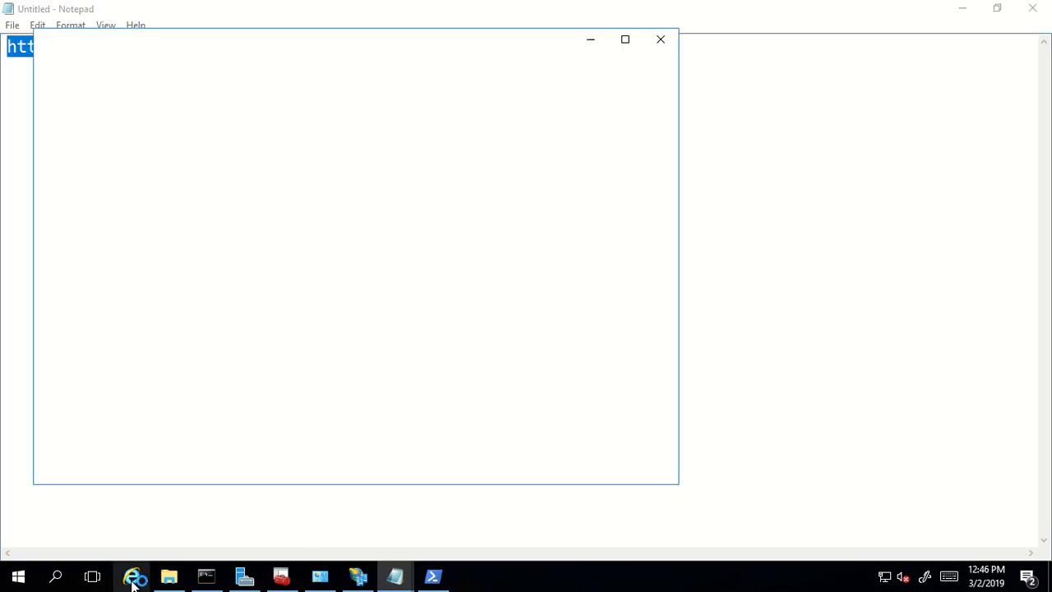
pyautogui.doubleClick(529, 40)
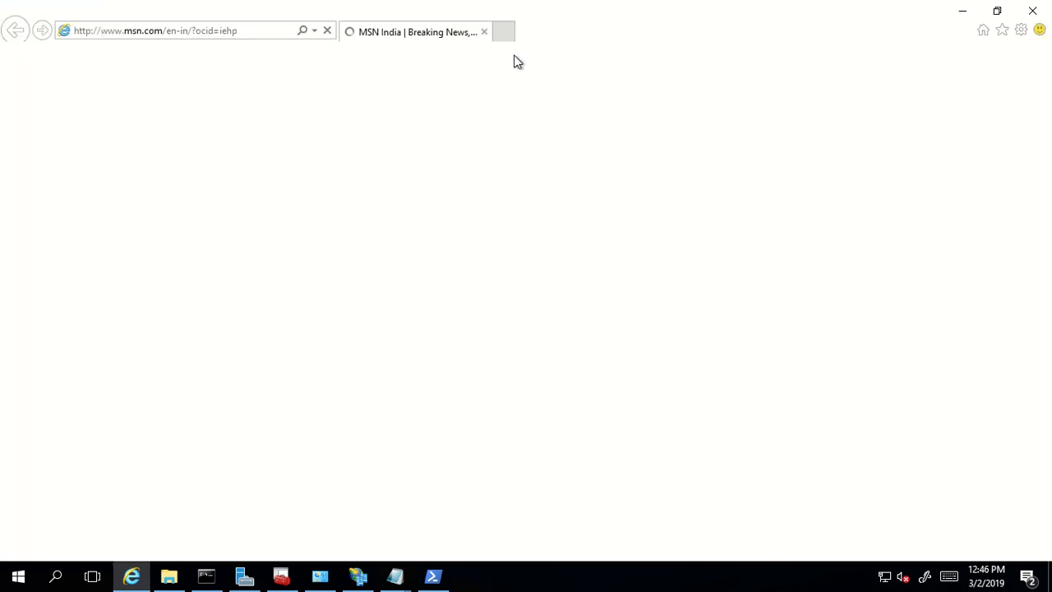
pyautogui.click(222, 32)
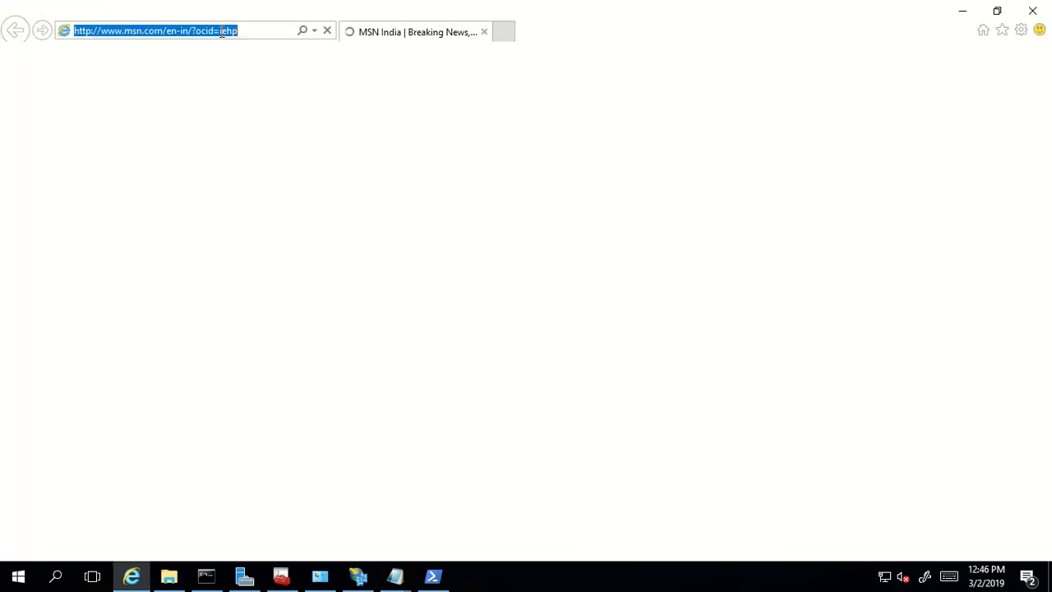
pyautogui.hotkey('ctrl', 'v')
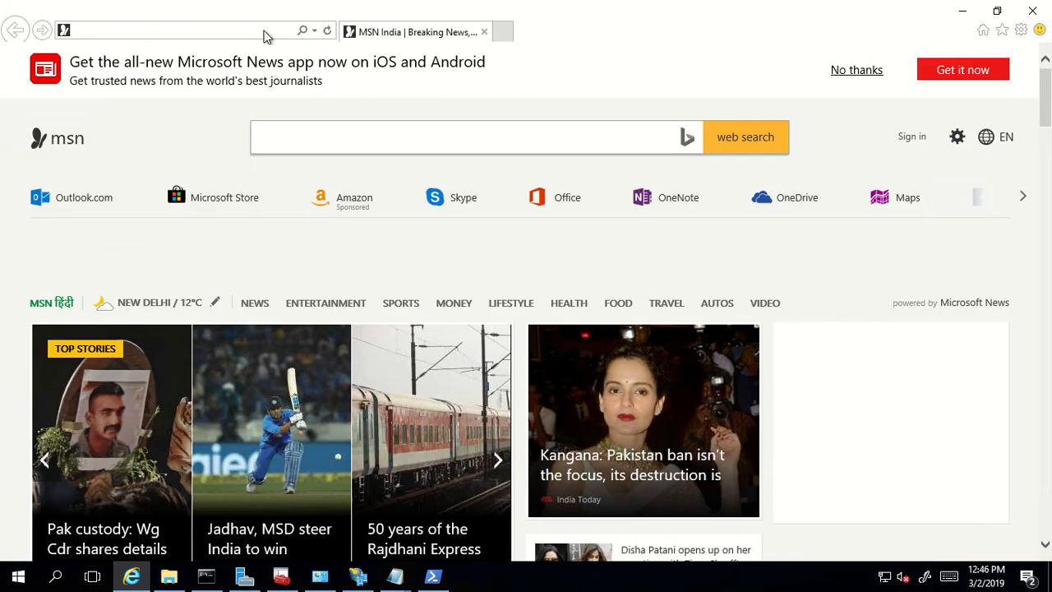
pyautogui.click(265, 31)
pyautogui.hotkey('ctrl', 'v')
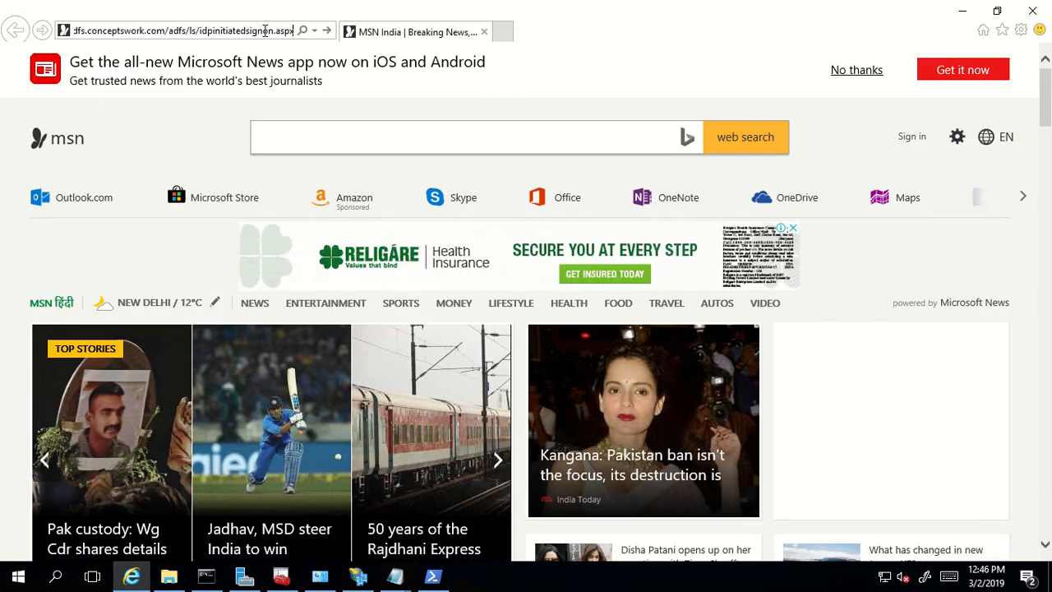
pyautogui.press('Return')
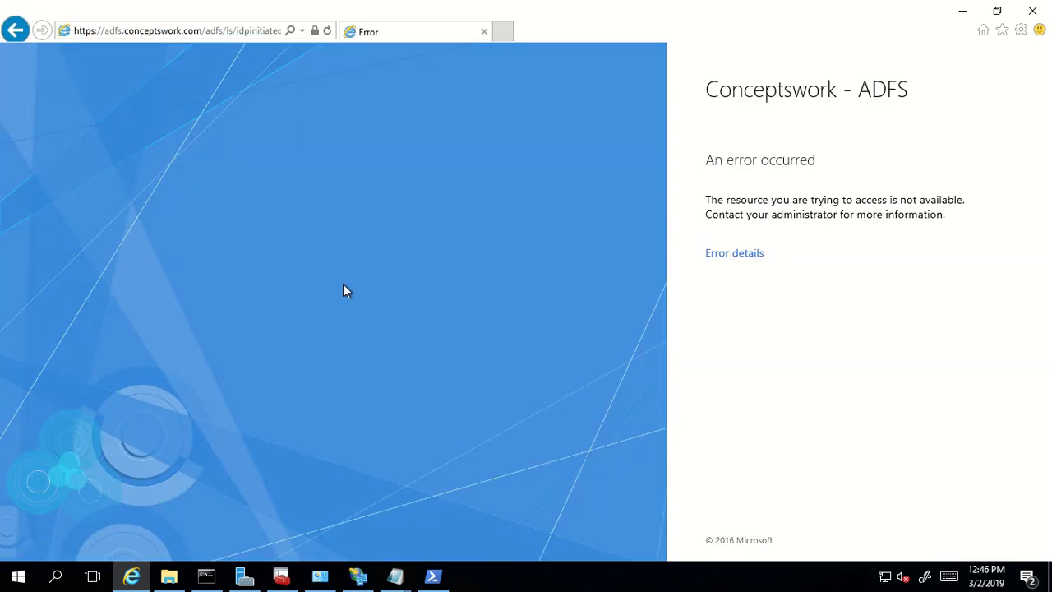
# - Expand the error details and highlight the error message lines
pyautogui.click(734, 253)
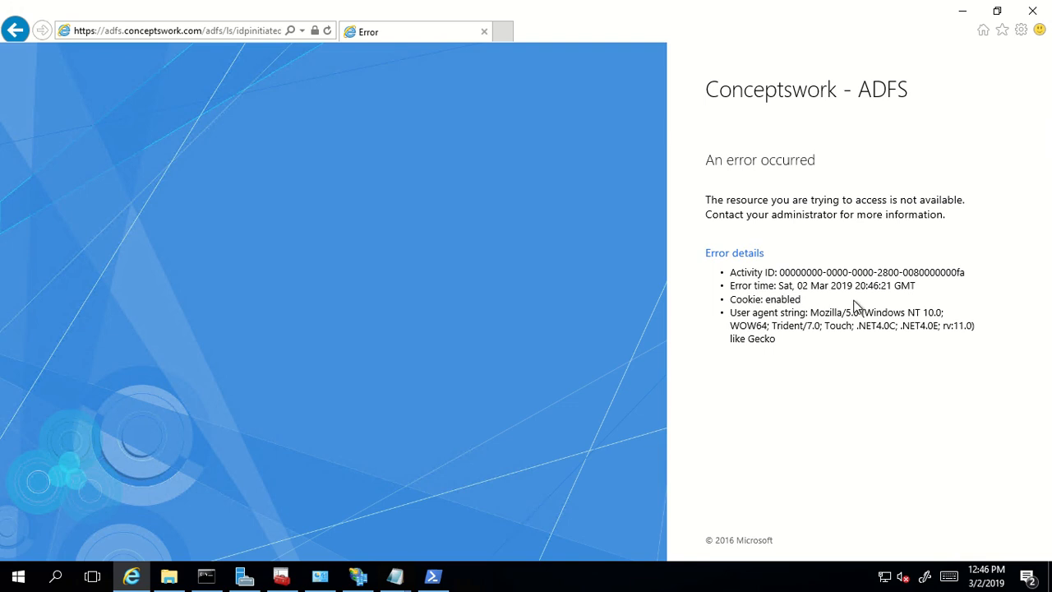
pyautogui.moveTo(743, 204); pyautogui.dragTo(906, 204)
pyautogui.moveTo(736, 215); pyautogui.dragTo(925, 227)
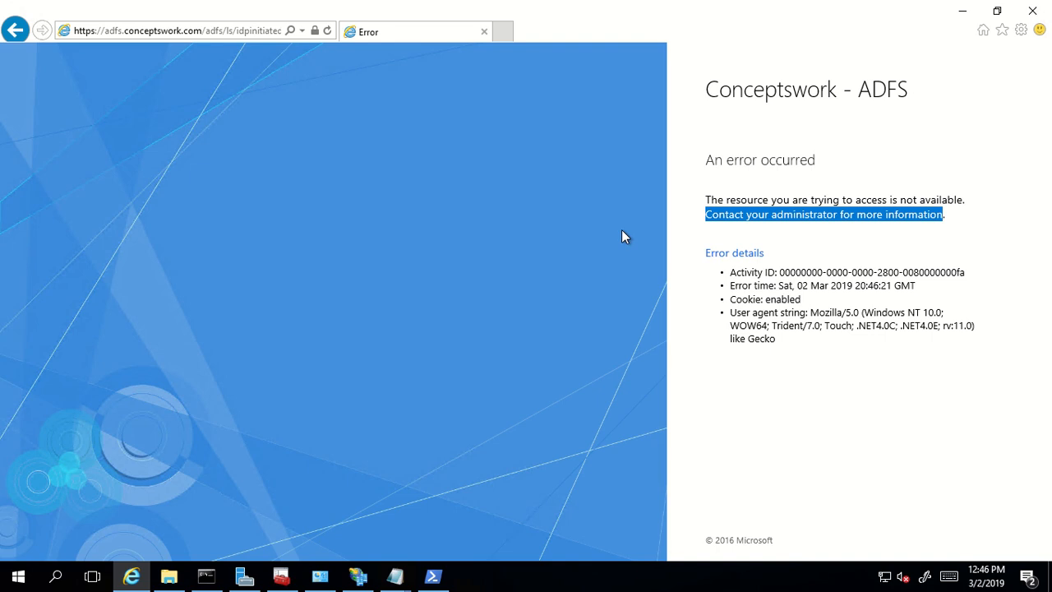
# - Enlarge the PowerShell console font through the window's Properties
pyautogui.click(435, 579)
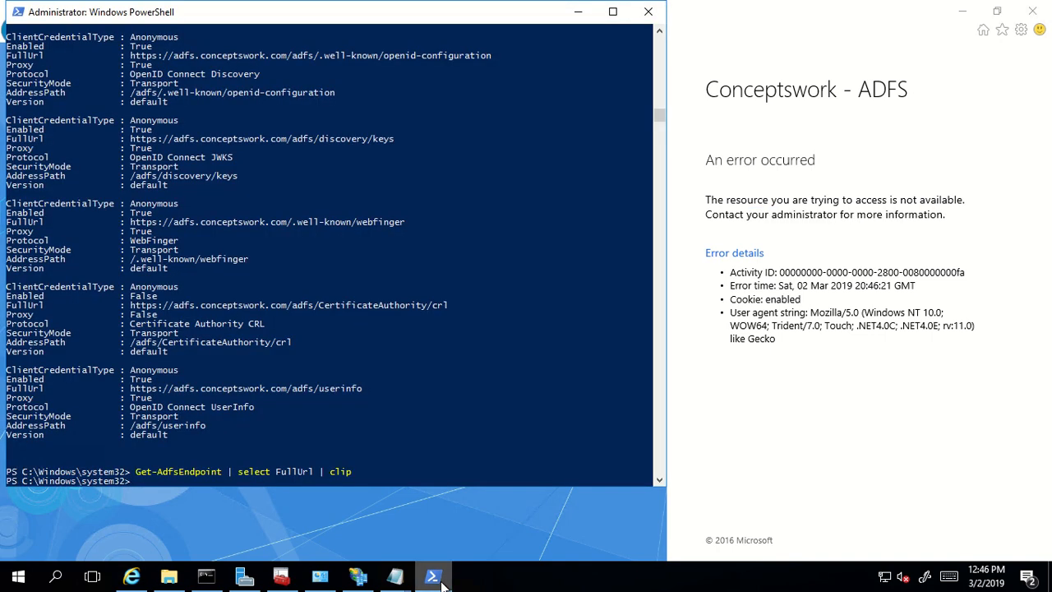
pyautogui.rightClick(285, 18)
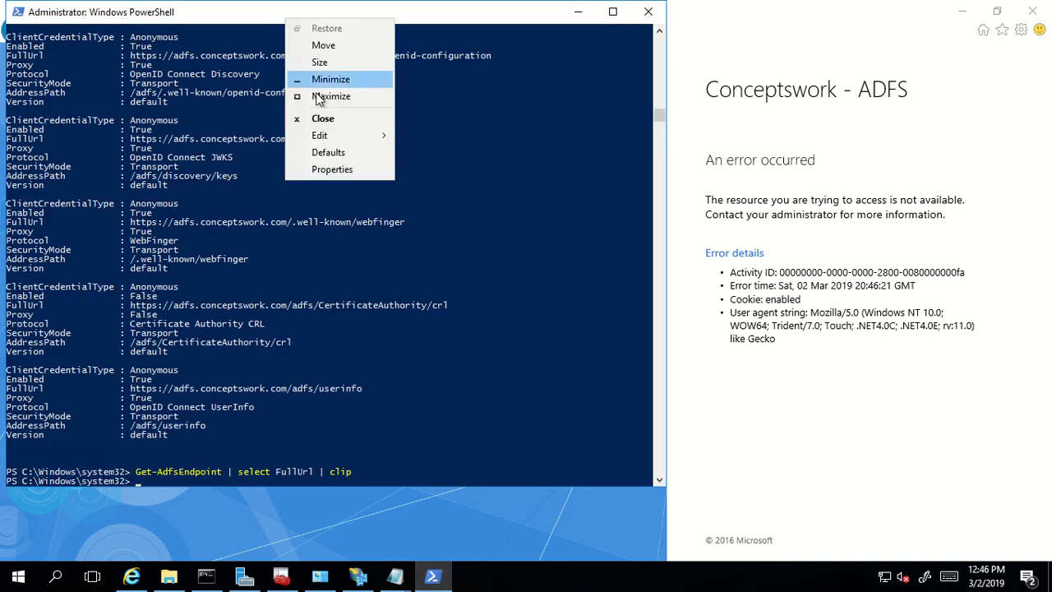
pyautogui.click(329, 167)
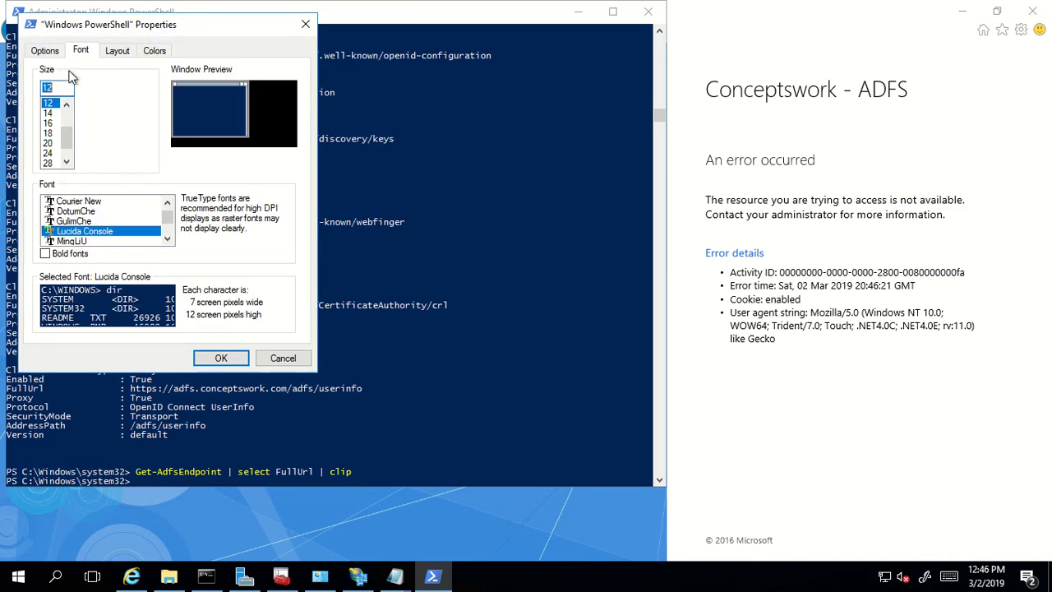
pyautogui.scroll(-2, 51, 156)
pyautogui.click(49, 154)
pyautogui.click(221, 357)
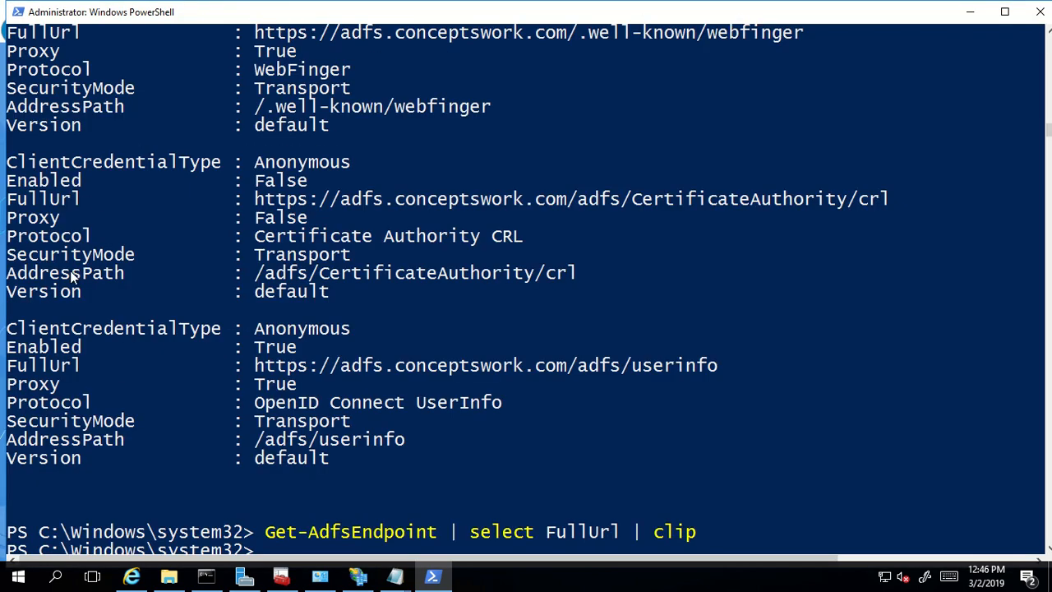
pyautogui.scroll(-9, 462, 235)
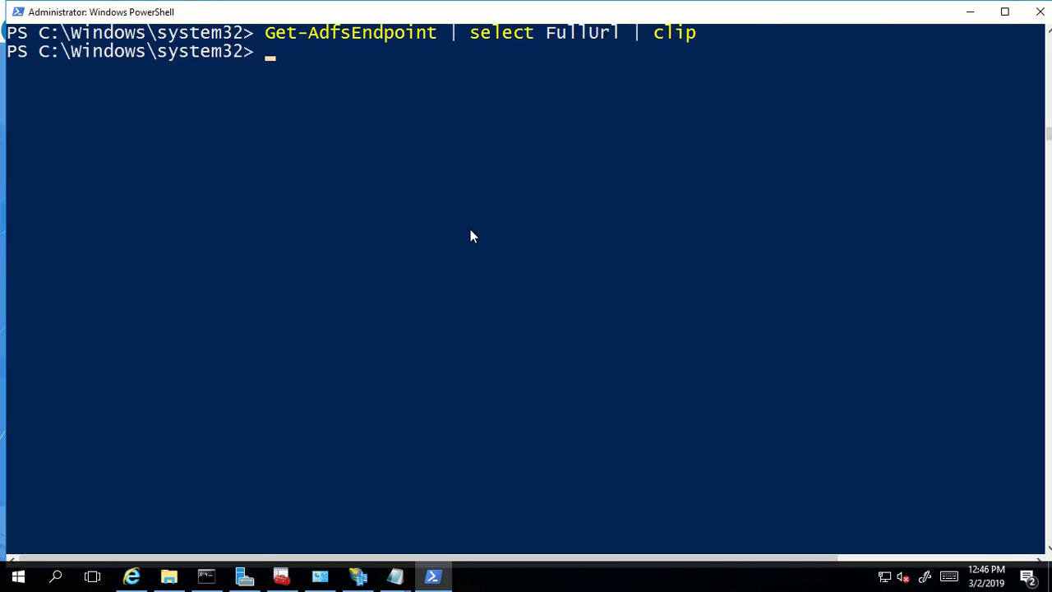
# - Run Get-AdfsProperties and highlight the EnableIdpInitiatedSignonPage setting
pyautogui.write('Get-Adfs')
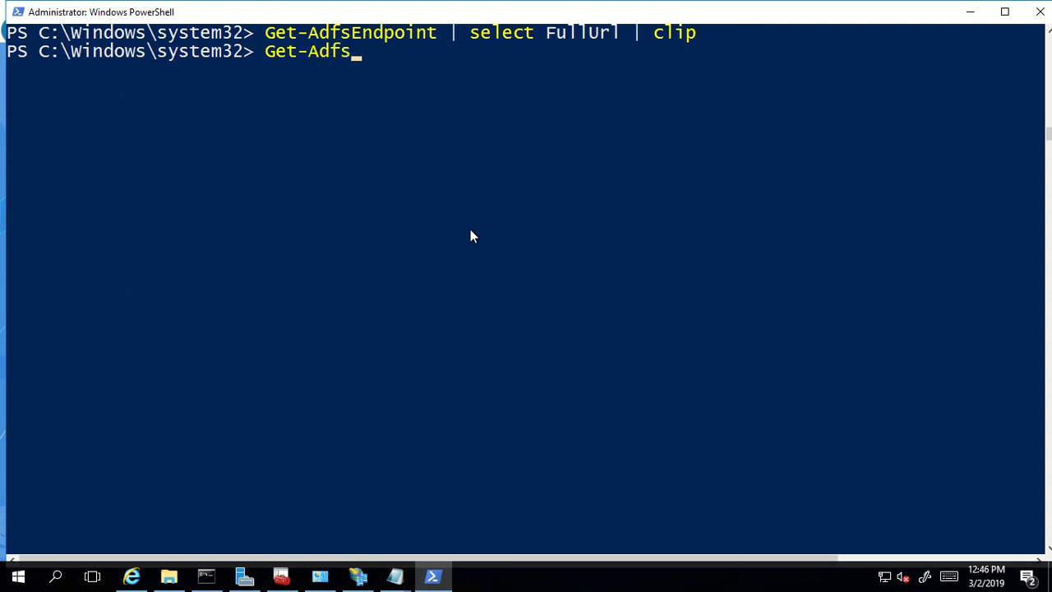
pyautogui.write('Properties')
pyautogui.press('Return')
pyautogui.click(390, 310)
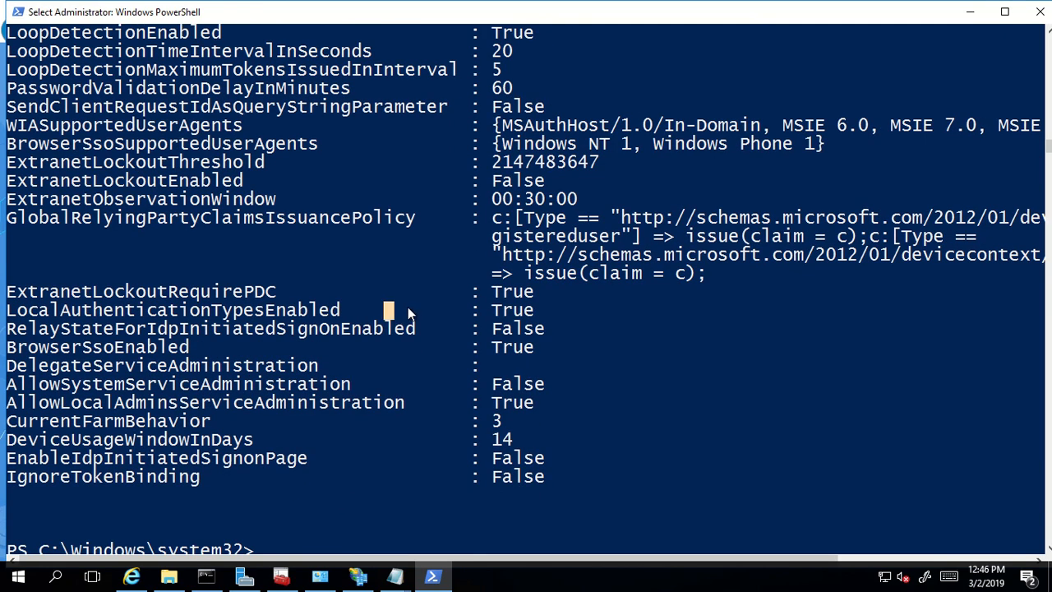
pyautogui.click(367, 457)
pyautogui.moveTo(8, 460); pyautogui.dragTo(317, 461)
pyautogui.moveTo(493, 462); pyautogui.dragTo(549, 455)
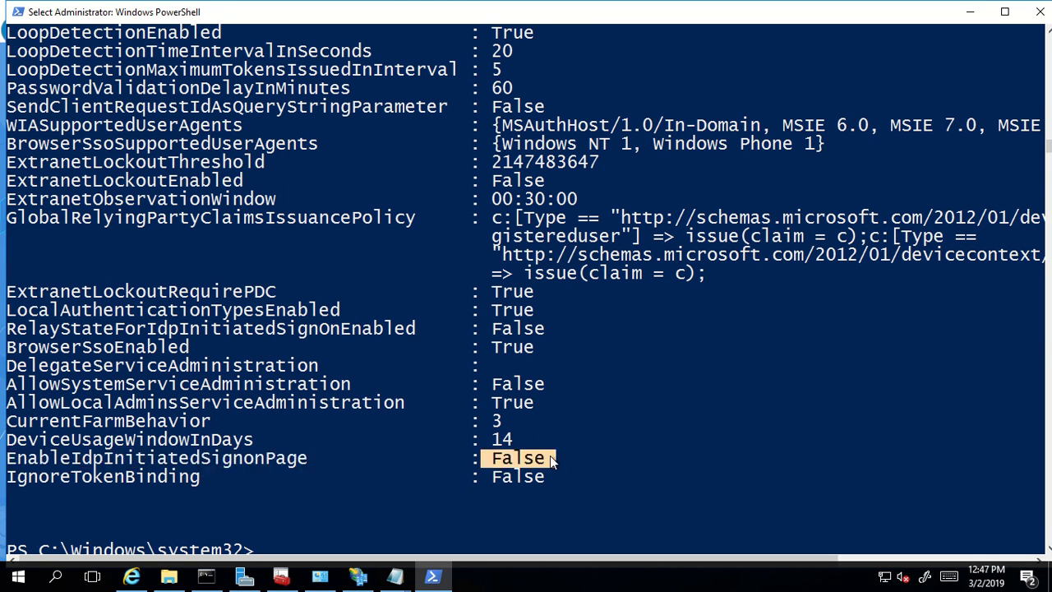
pyautogui.scroll(-4, 550, 455)
pyautogui.click(551, 422)
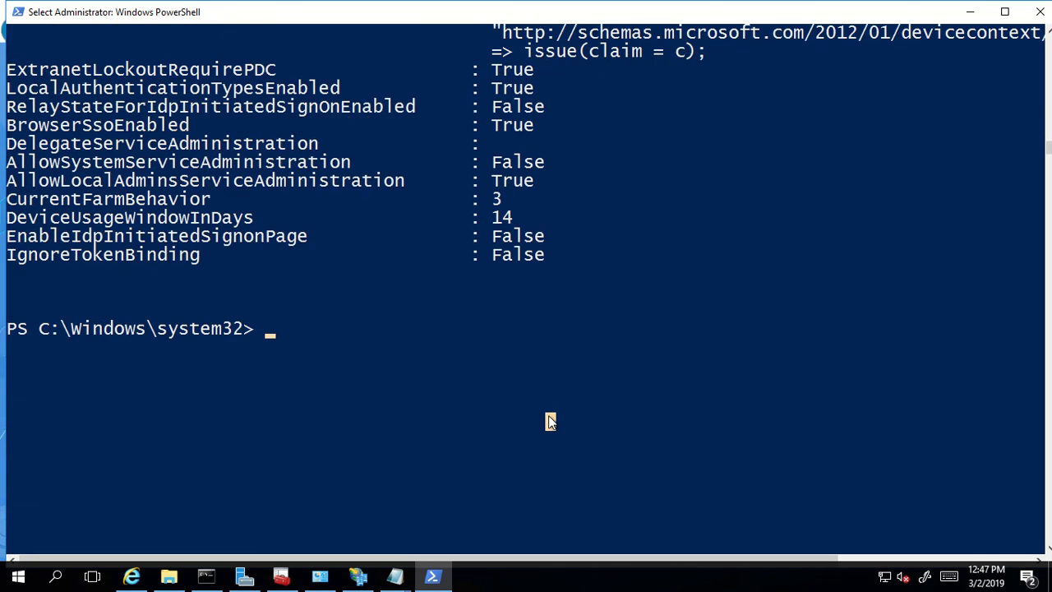
# - Run Set-AdfsProperties -EnableIdPInitiatedSignonPage $true
pyautogui.write('Set-AdfsPro')
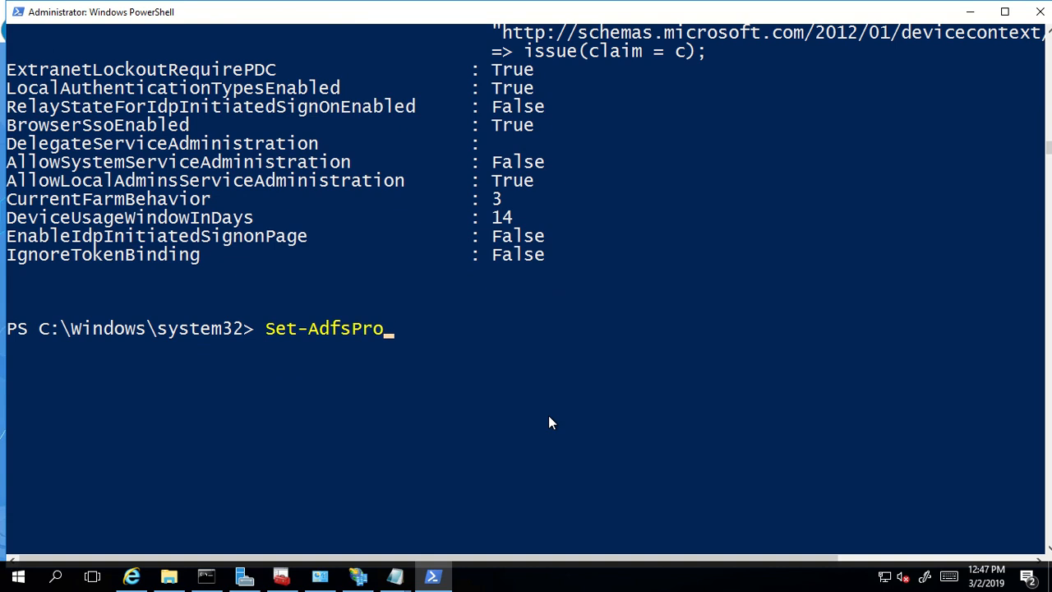
pyautogui.press('Tab')
pyautogui.write('-')
pyautogui.press('Tab')
pyautogui.press('Tab')
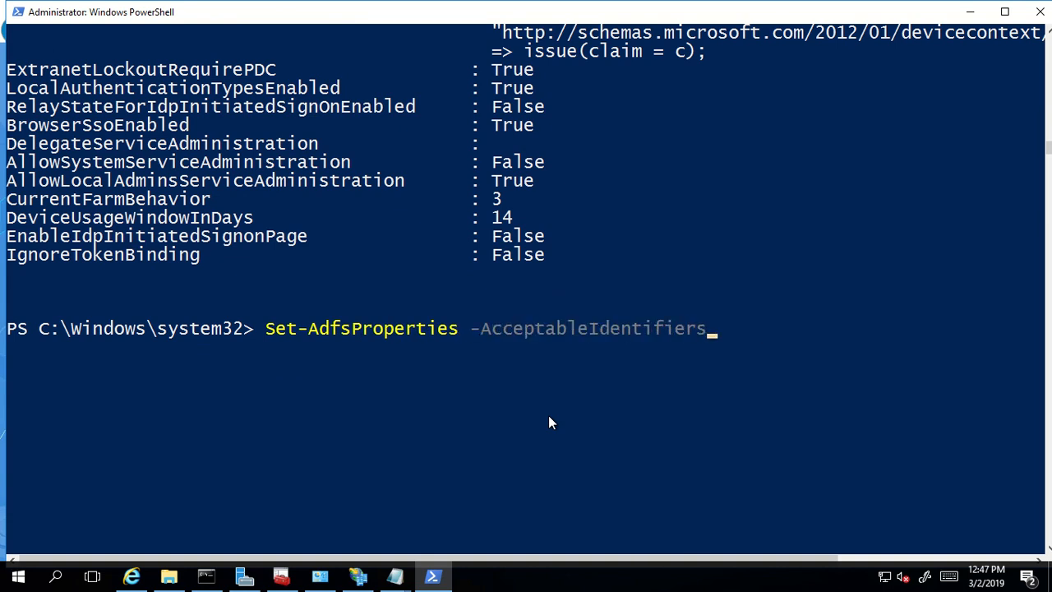
pyautogui.press('BackSpace')
pyautogui.press('BackSpace')
pyautogui.press('BackSpace')
pyautogui.press('BackSpace')
pyautogui.press('BackSpace')
pyautogui.press('BackSpace')
pyautogui.press('BackSpace')
pyautogui.press('BackSpace')
pyautogui.press('BackSpace')
pyautogui.press('BackSpace')
pyautogui.press('BackSpace')
pyautogui.press('BackSpace')
pyautogui.press('BackSpace')
pyautogui.press('BackSpace')
pyautogui.press('BackSpace')
pyautogui.press('BackSpace')
pyautogui.press('BackSpace')
pyautogui.press('BackSpace')
pyautogui.press('BackSpace')
pyautogui.press('BackSpace')
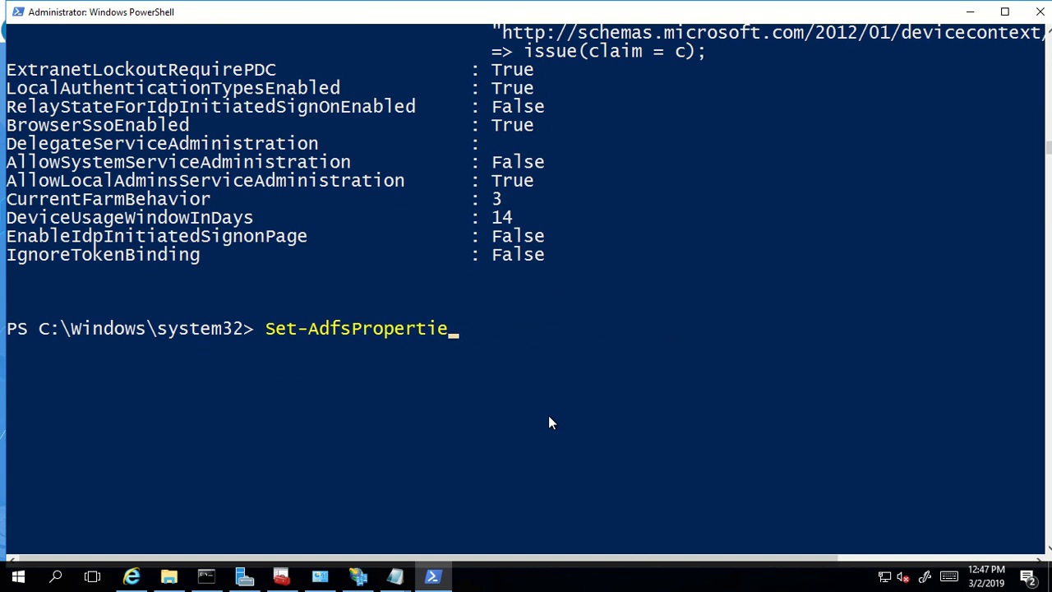
pyautogui.write('s -EnablePersistentSso')
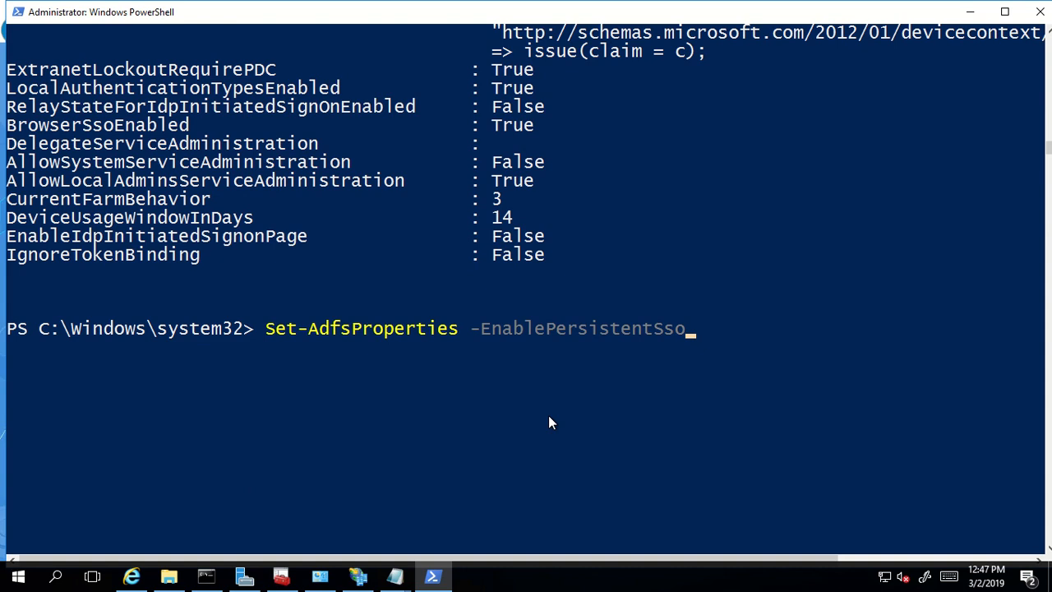
pyautogui.press('Tab')
pyautogui.press('Tab')
pyautogui.press('Tab')
pyautogui.press('Tab')
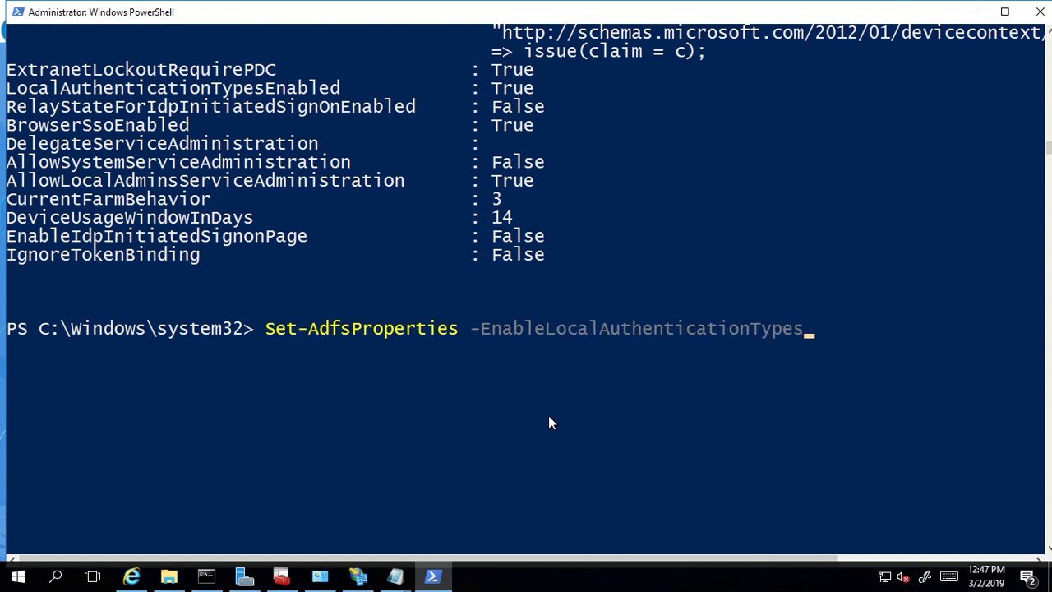
pyautogui.press('Tab')
pyautogui.press('Tab')
pyautogui.hotkey('shift', 'Tab')
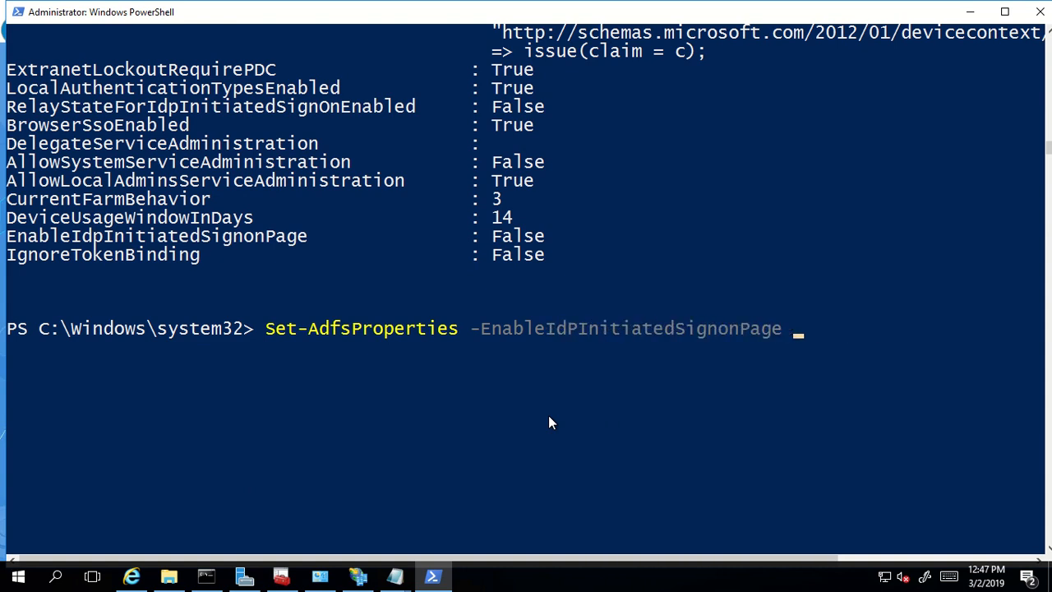
pyautogui.write('$true')
pyautogui.press('Return')
# - Rerun Get-AdfsProperties to confirm EnableIdpInitiatedSignonPage is True, then return to Internet Explorer
pyautogui.click(548, 417)
pyautogui.write('Get-')
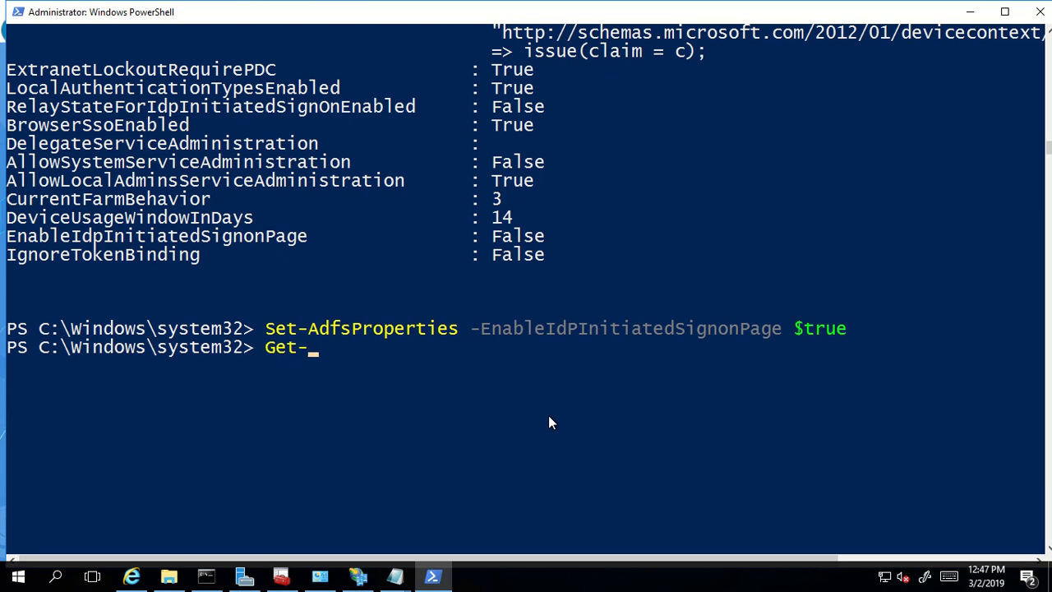
pyautogui.write('AdfsProperties')
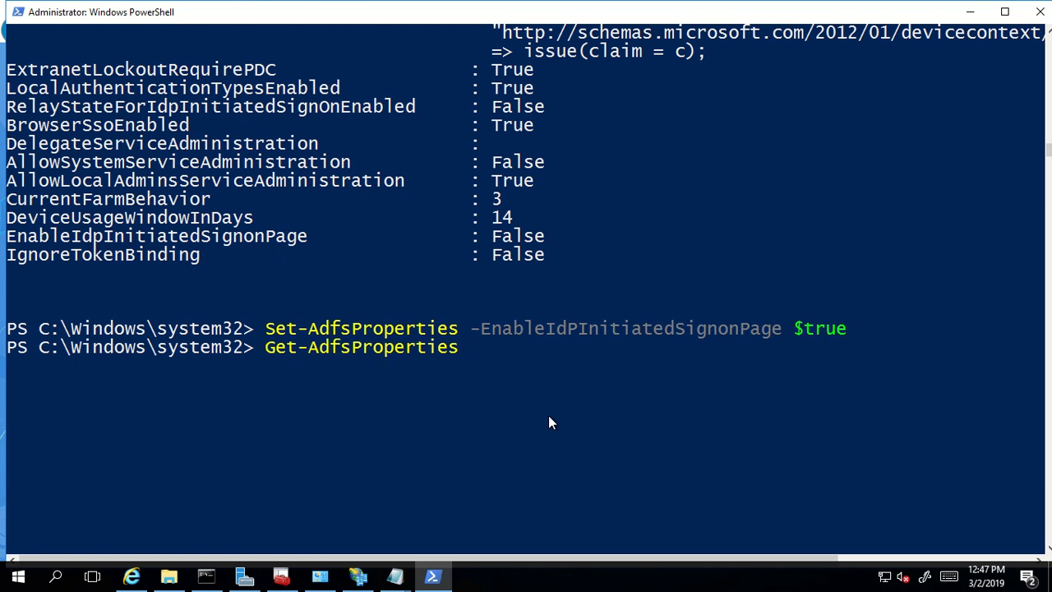
pyautogui.press('Return')
pyautogui.moveTo(21, 457); pyautogui.dragTo(549, 467)
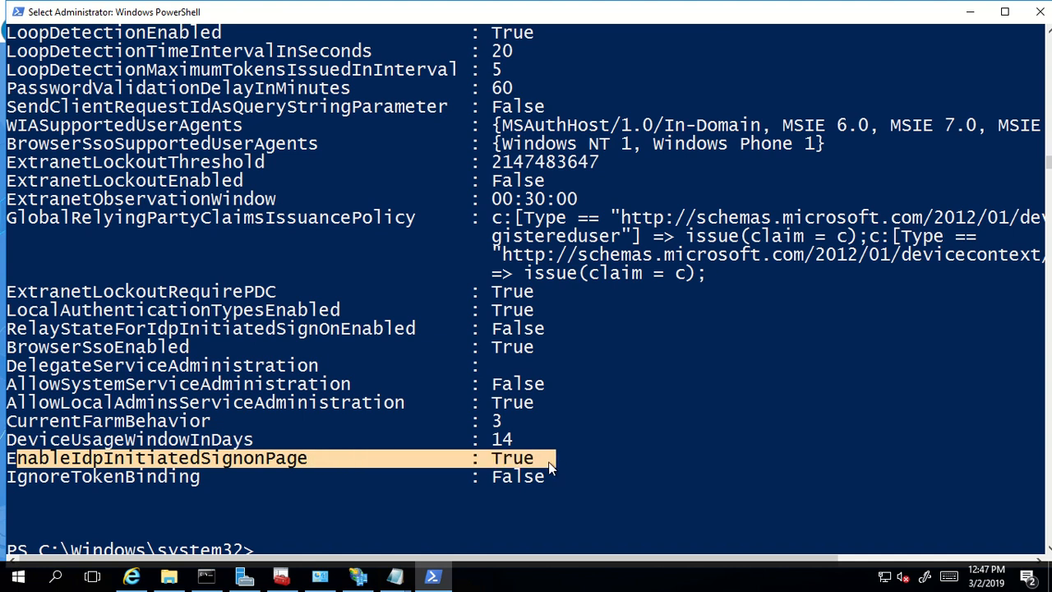
pyautogui.click(699, 441)
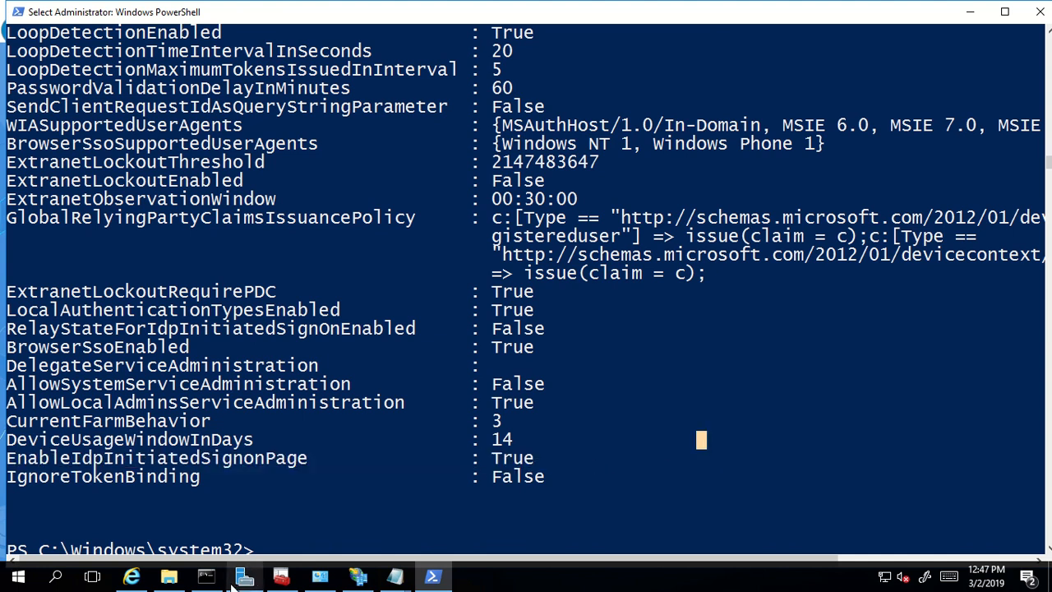
pyautogui.click(131, 577)
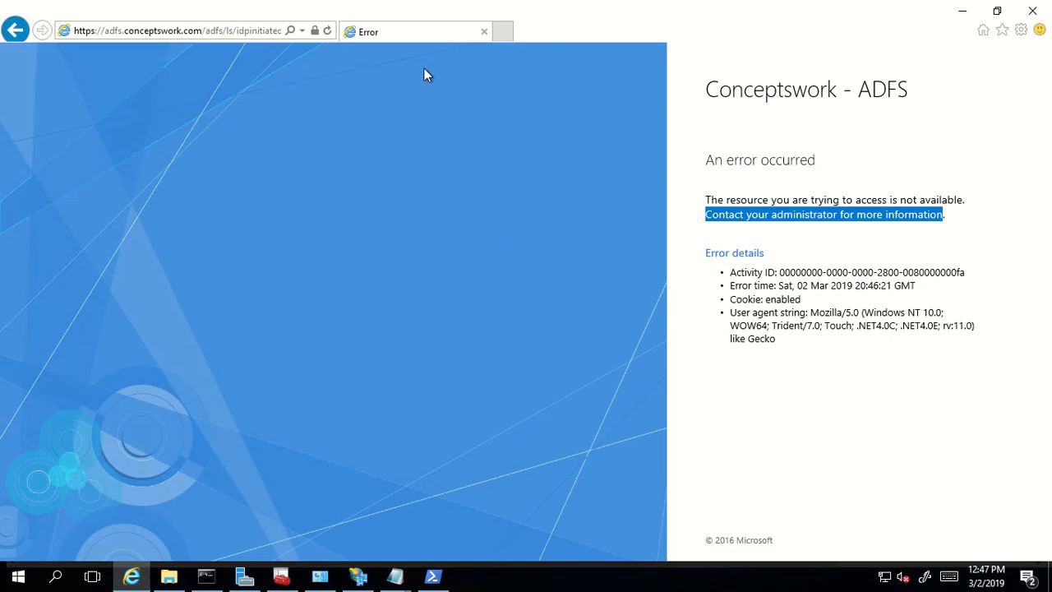
# - Refresh the sign-on page, start Sign in, cancel the Windows Security prompt, then switch to AD FS Management
pyautogui.click(327, 32)
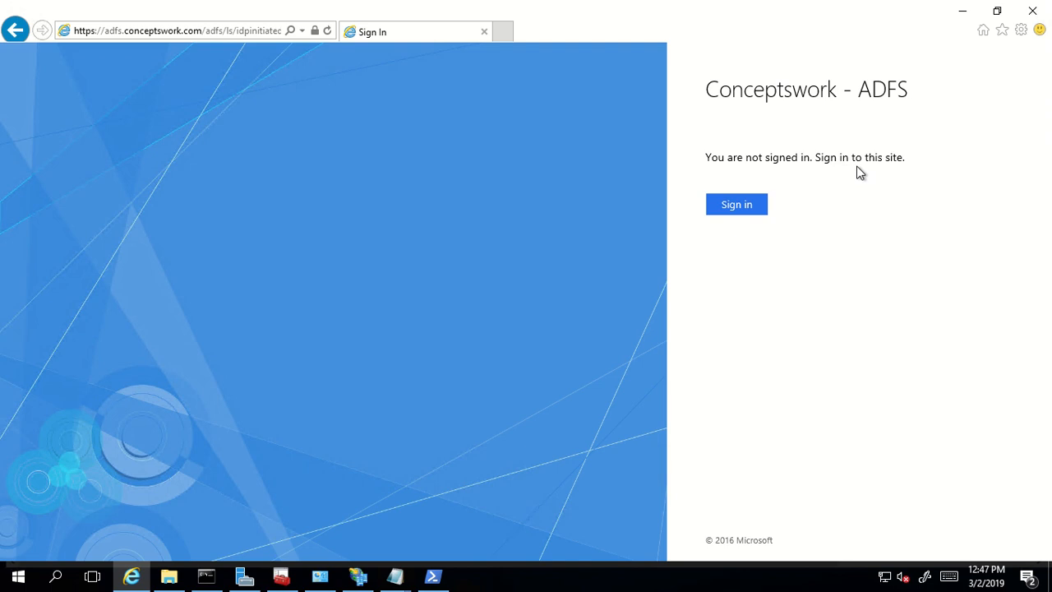
pyautogui.click(744, 219)
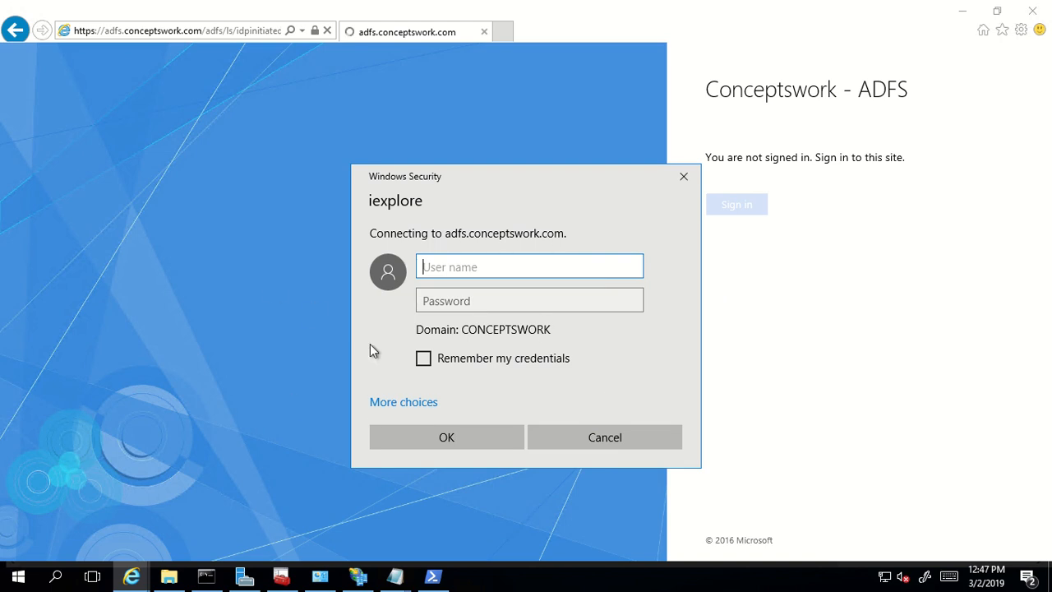
pyautogui.moveTo(536, 177); pyautogui.dragTo(534, 133)
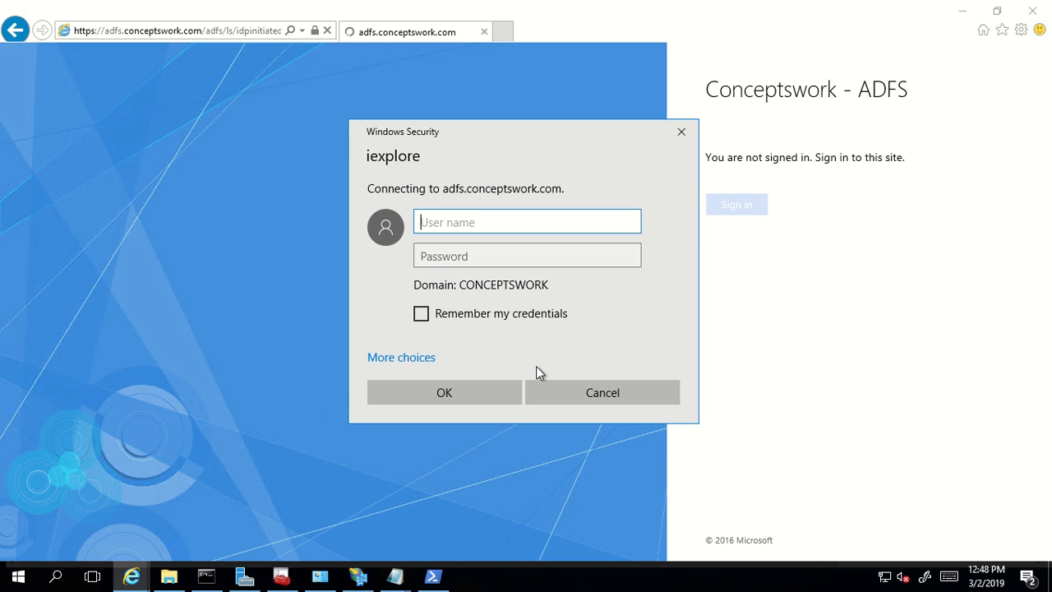
pyautogui.click(589, 394)
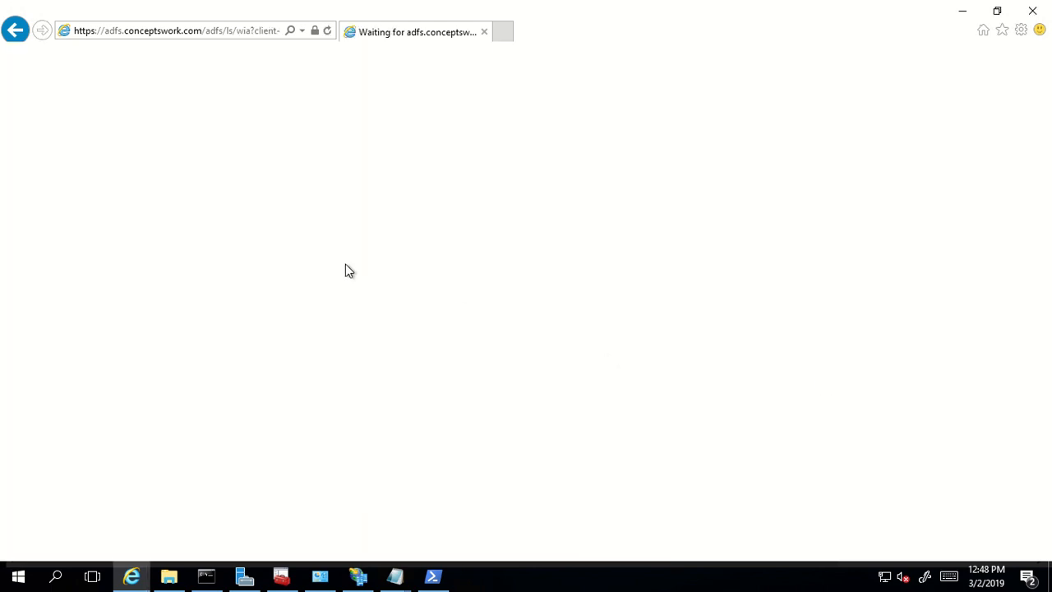
pyautogui.click(358, 583)
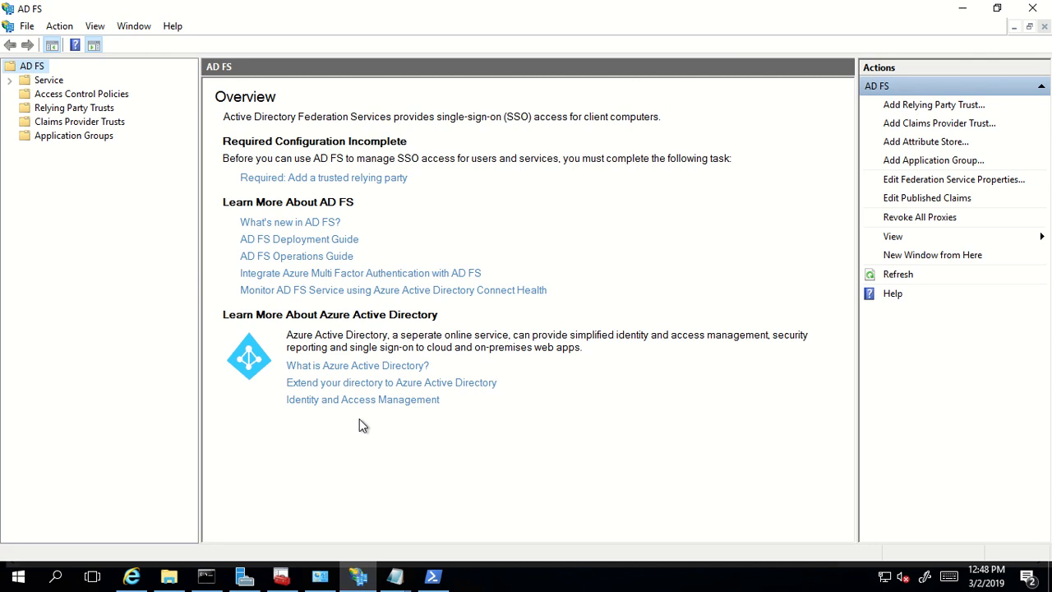
# - Open Service > Authentication Methods to view the extranet and intranet primary sign-in methods
pyautogui.click(82, 136)
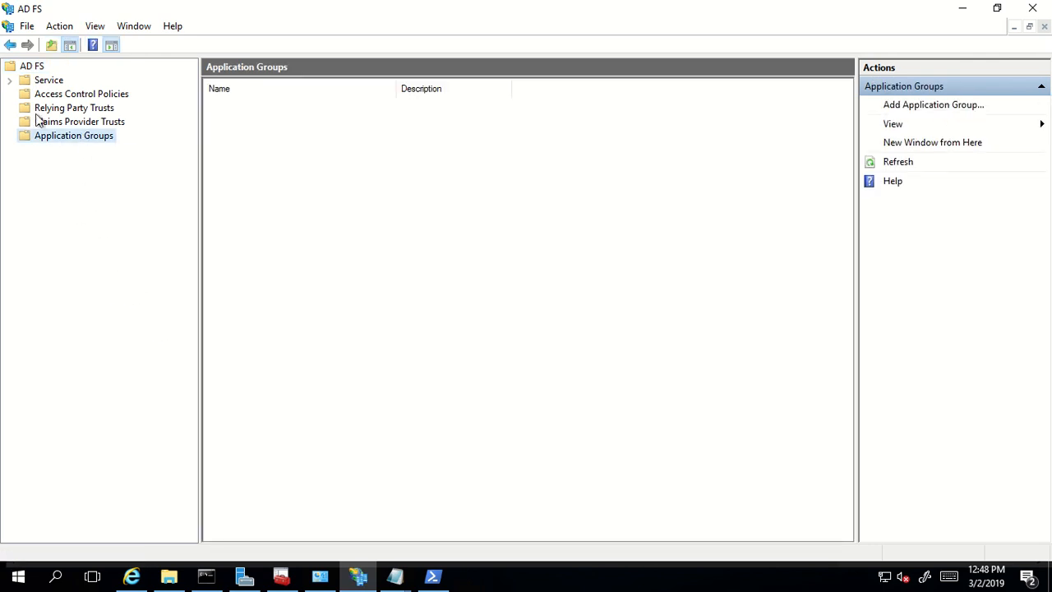
pyautogui.click(10, 79)
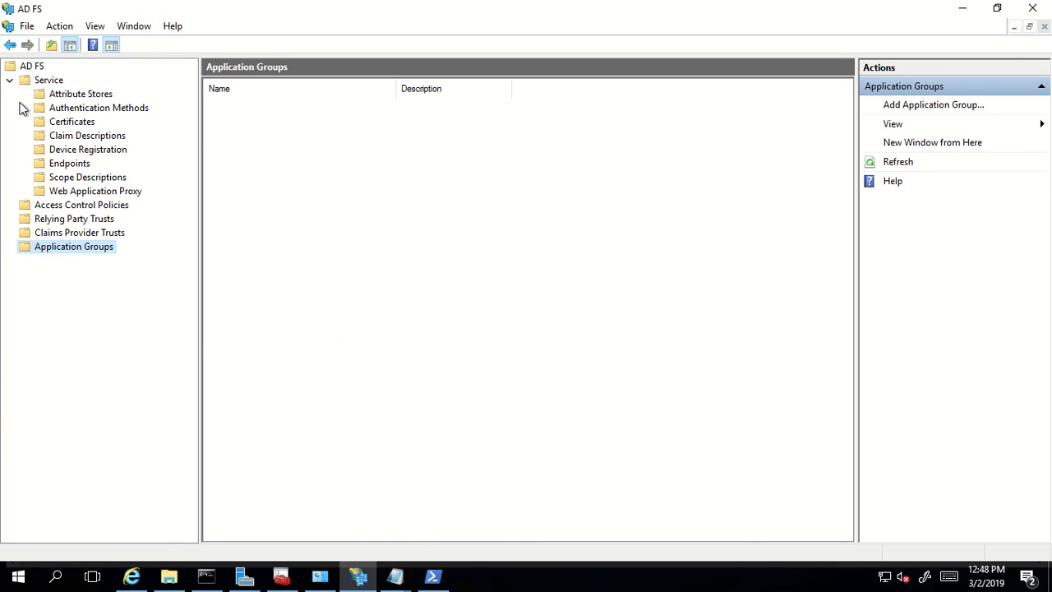
pyautogui.click(82, 110)
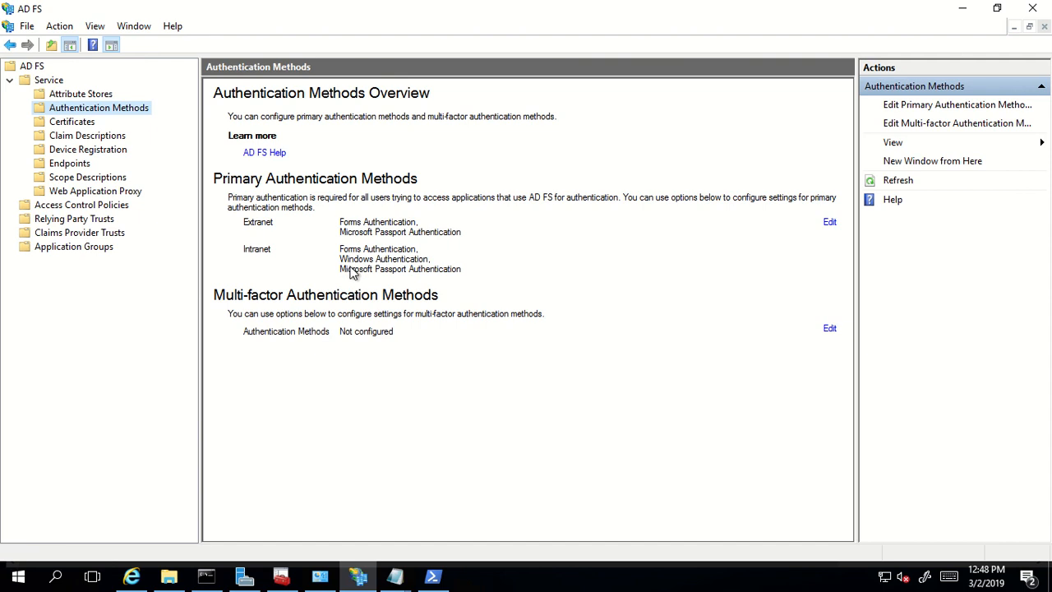
# - Remove Windows Authentication from intranet primary authentication, leaving Forms and Microsoft Passport
pyautogui.click(831, 224)
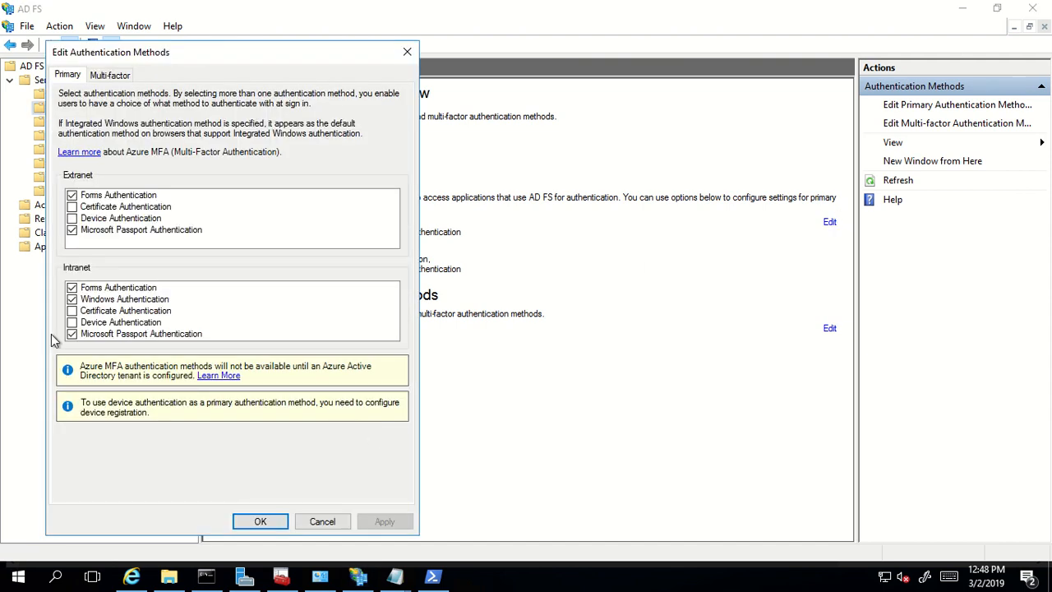
pyautogui.click(72, 300)
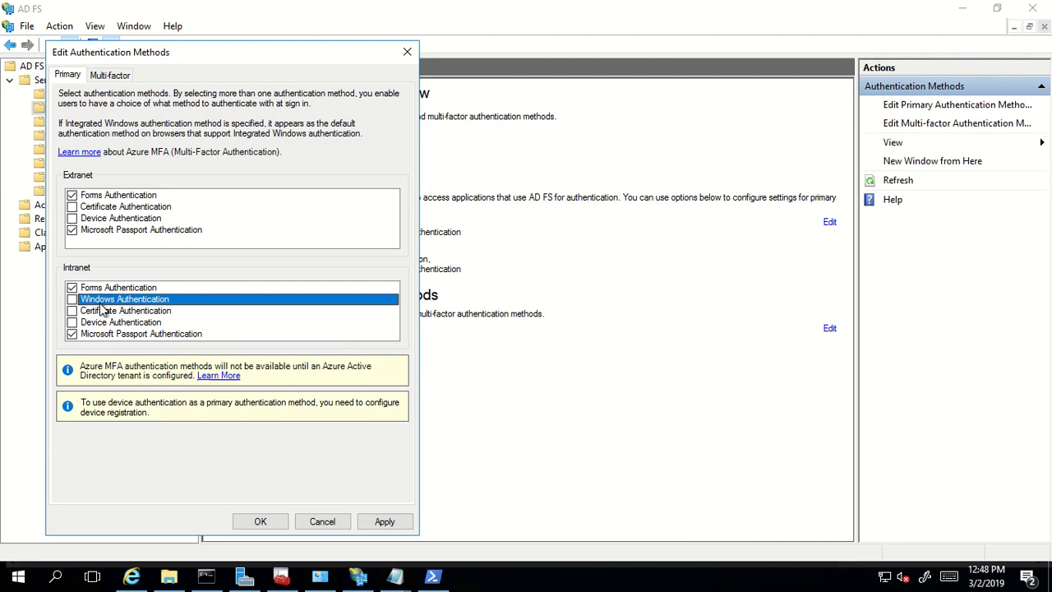
pyautogui.click(382, 523)
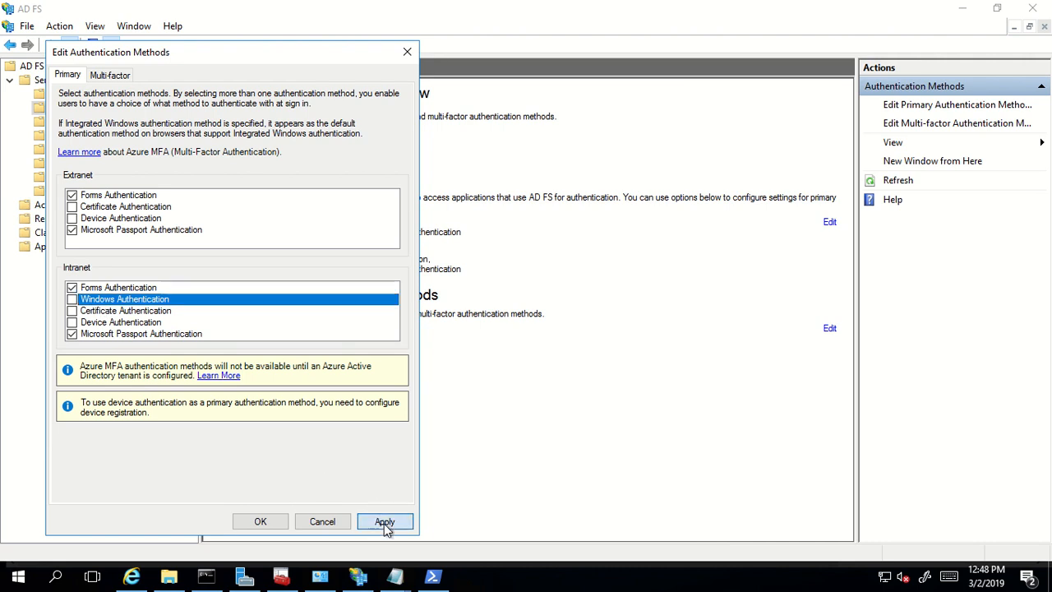
pyautogui.click(260, 521)
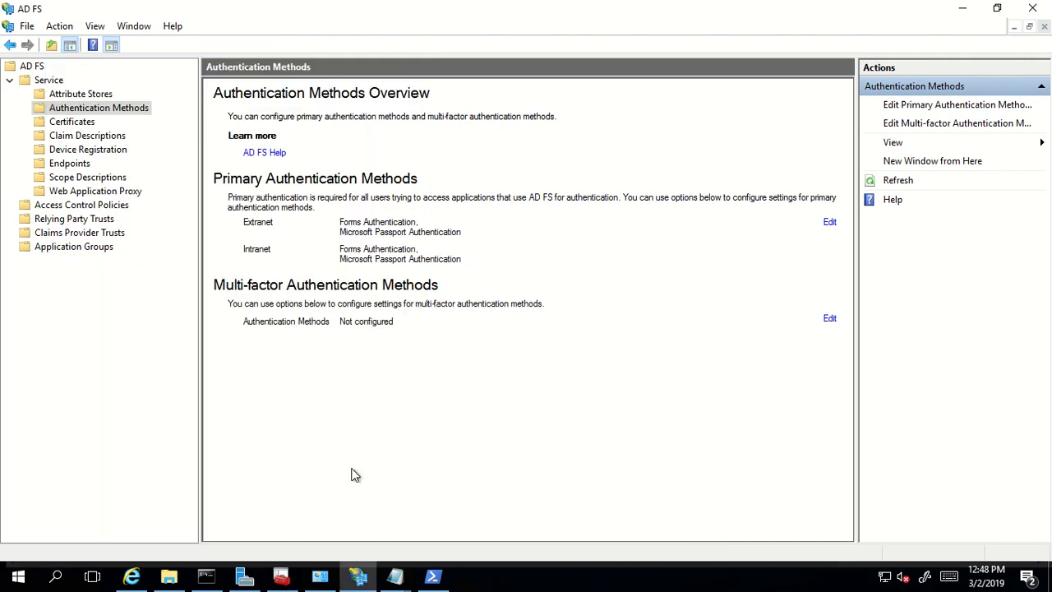
pyautogui.click(131, 577)
pyautogui.rightClick(131, 577)
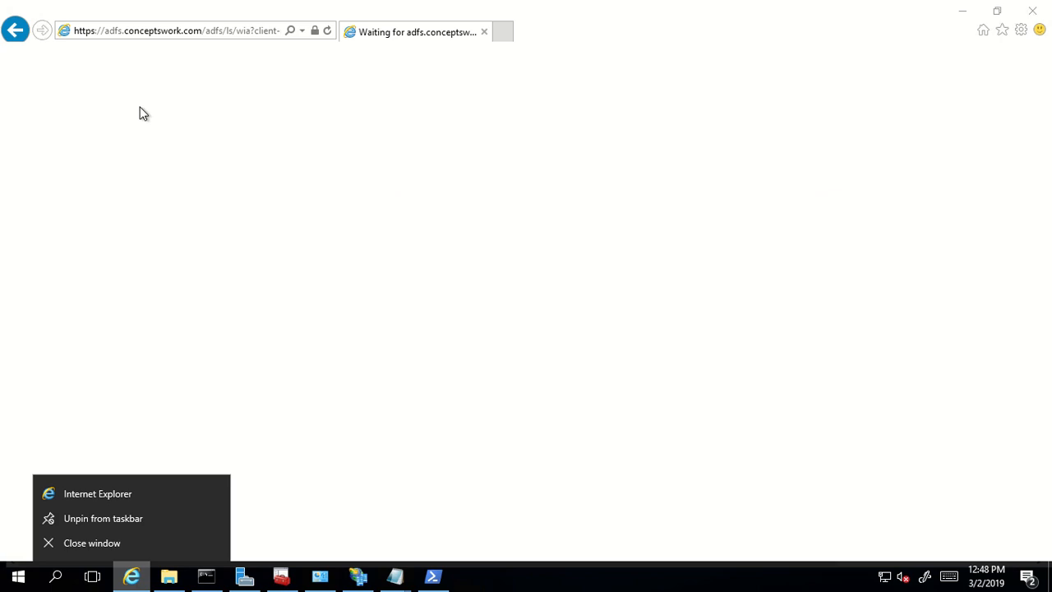
# - Close the stalled Internet Explorer window and relaunch it with iexplore from Run
pyautogui.click(1033, 11)
pyautogui.click(1032, 11)
pyautogui.press('super+r')
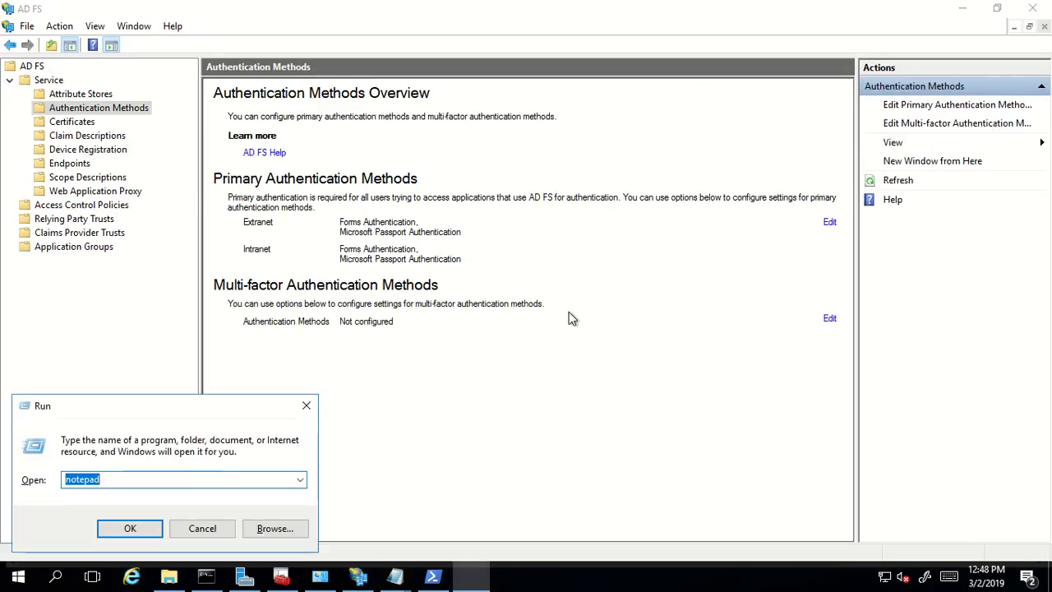
pyautogui.write('iexplore')
pyautogui.press('Return')
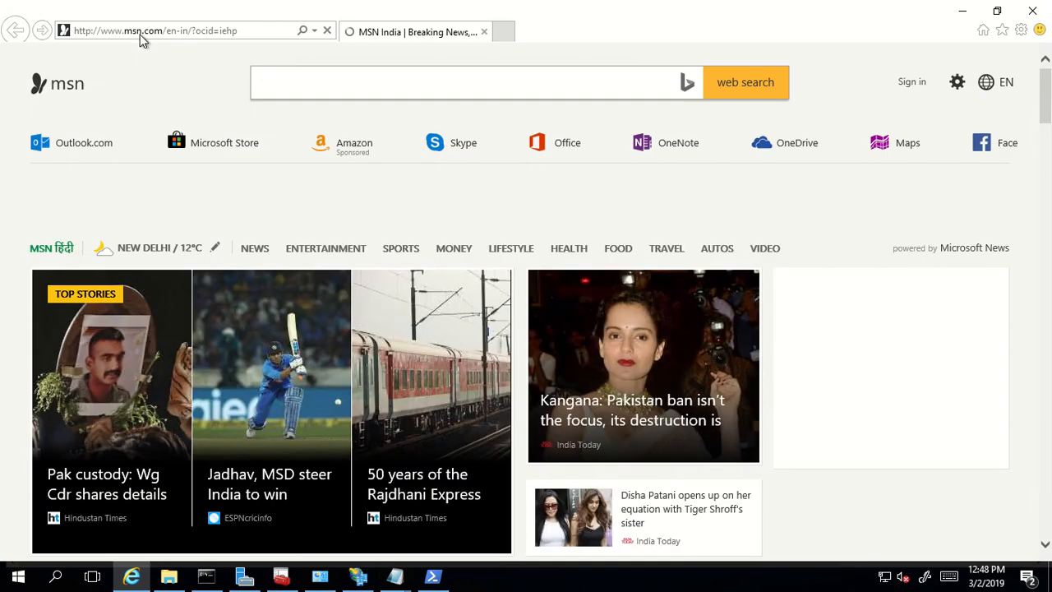
# - Load the pasted idpinitiatedsignon URL to show the Conceptswork - ADFS sign-on page
pyautogui.click(140, 33)
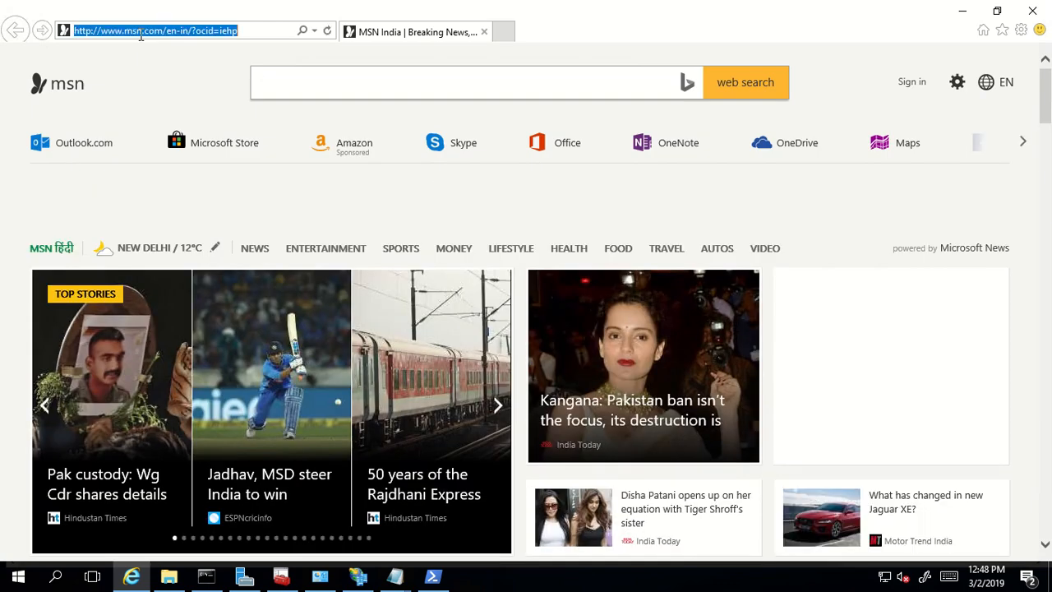
pyautogui.press('BackSpace')
pyautogui.write('https://adfs.conceptswork.com/adfs/ls/idpinitiatedsignon.aspx')
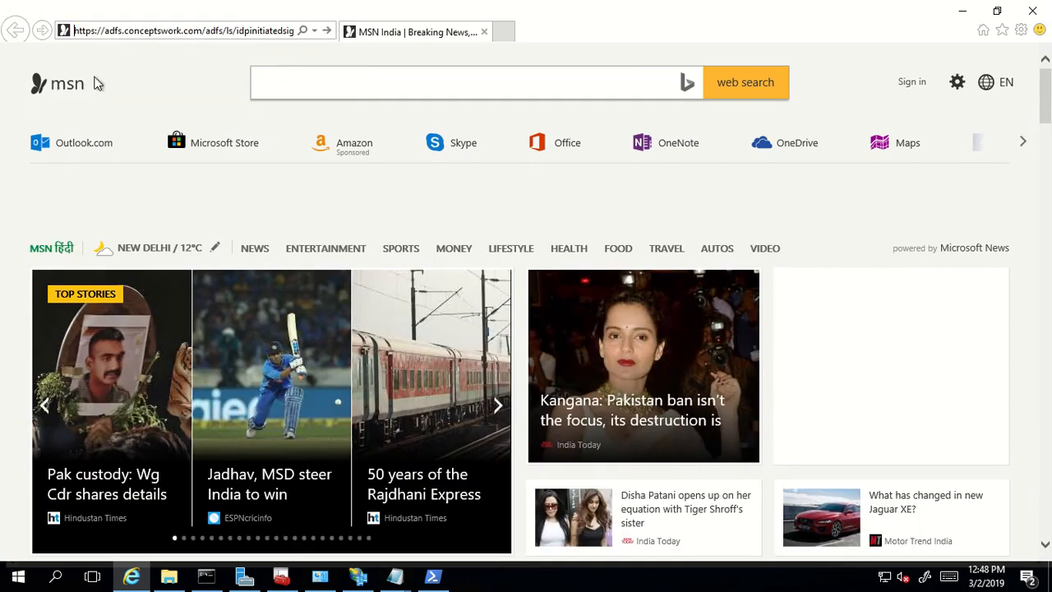
pyautogui.press('Return')
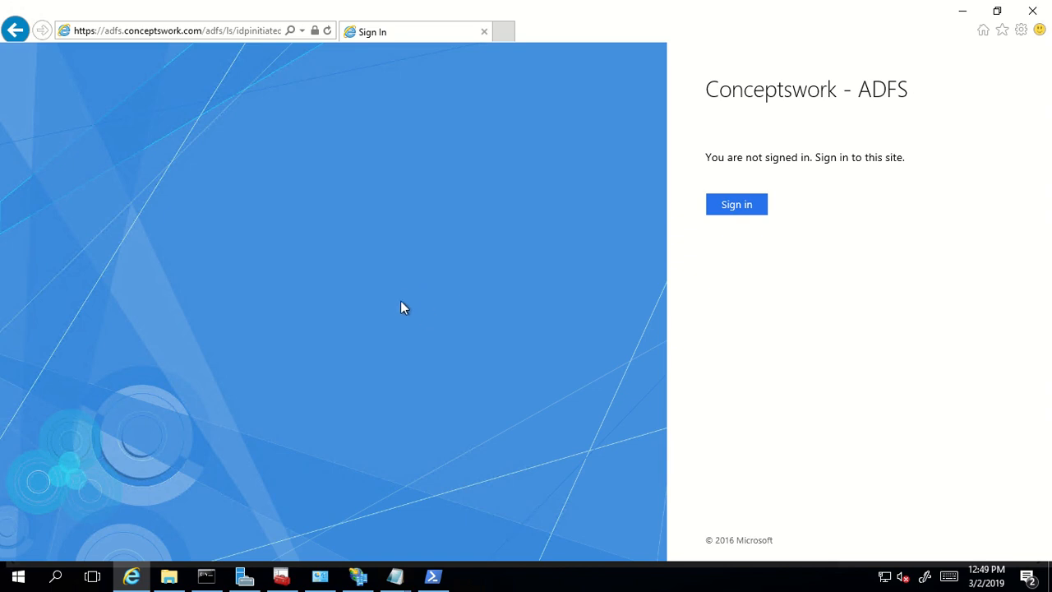
# - Sign in on the forms page with the organizational account's username and password
pyautogui.click(731, 209)
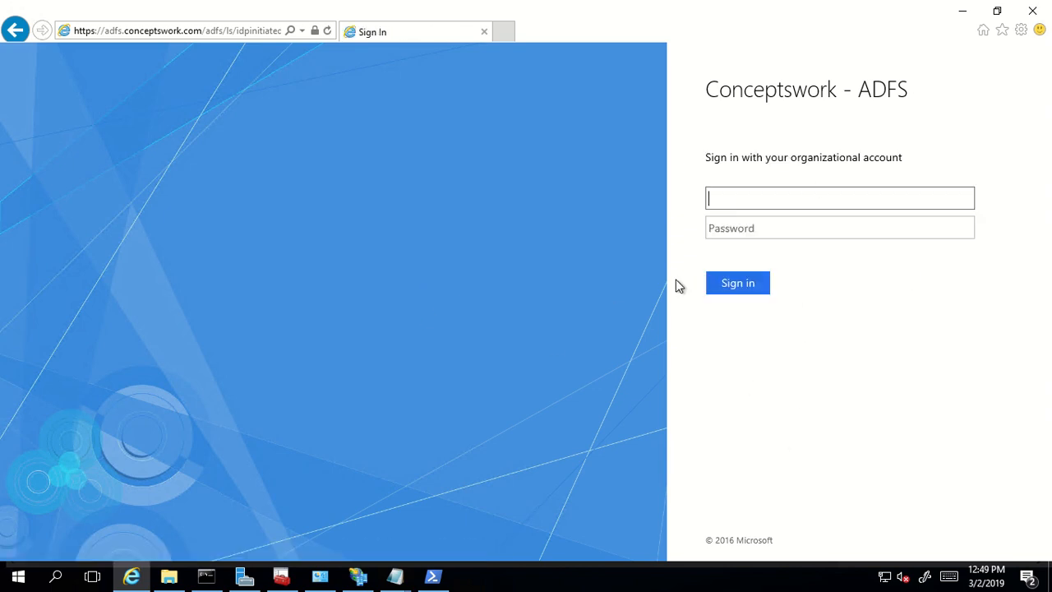
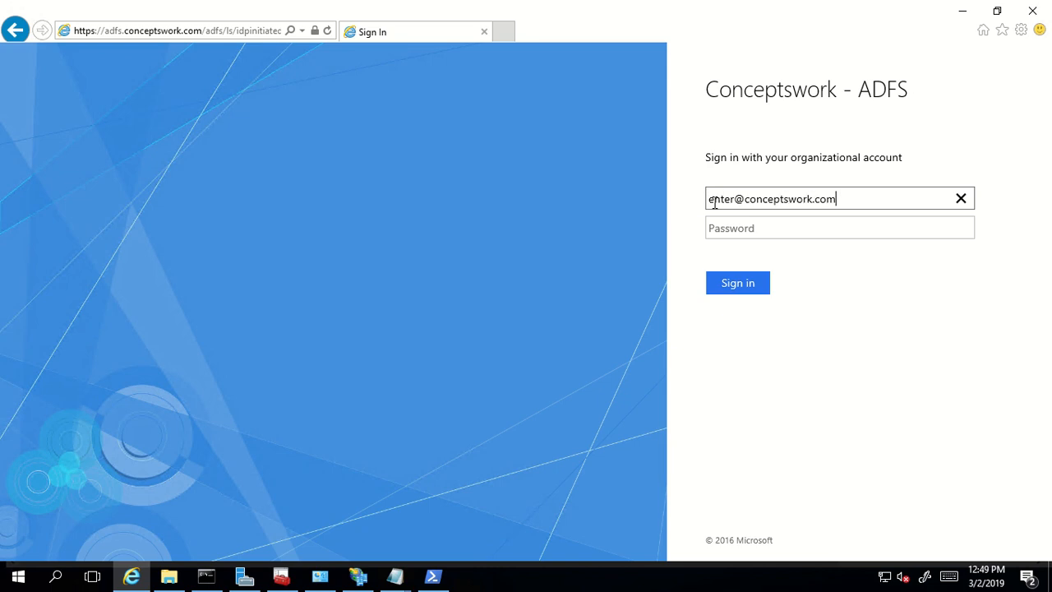
pyautogui.press('Tab')
pyautogui.write('••••••••')
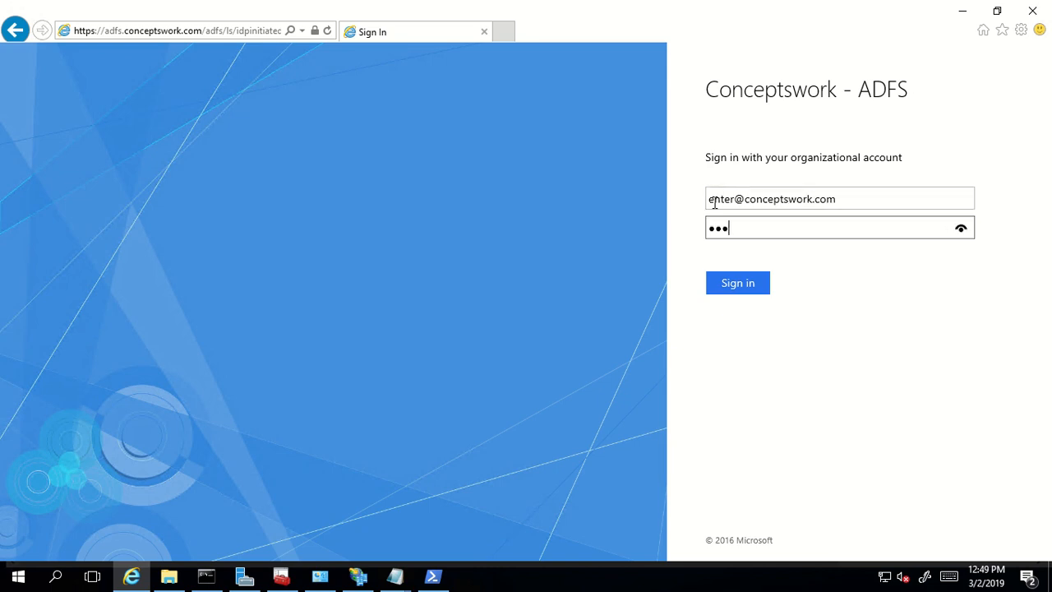
pyautogui.press('Return')
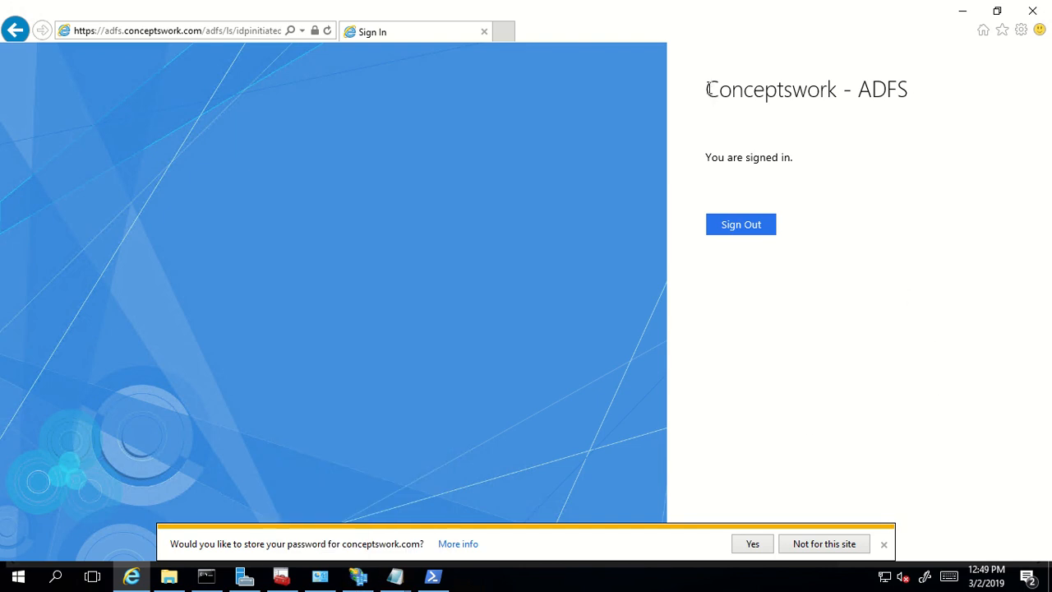
# - Check the Conceptswork - ADFS heading on the signed-in page
pyautogui.moveTo(707, 89); pyautogui.dragTo(908, 79)
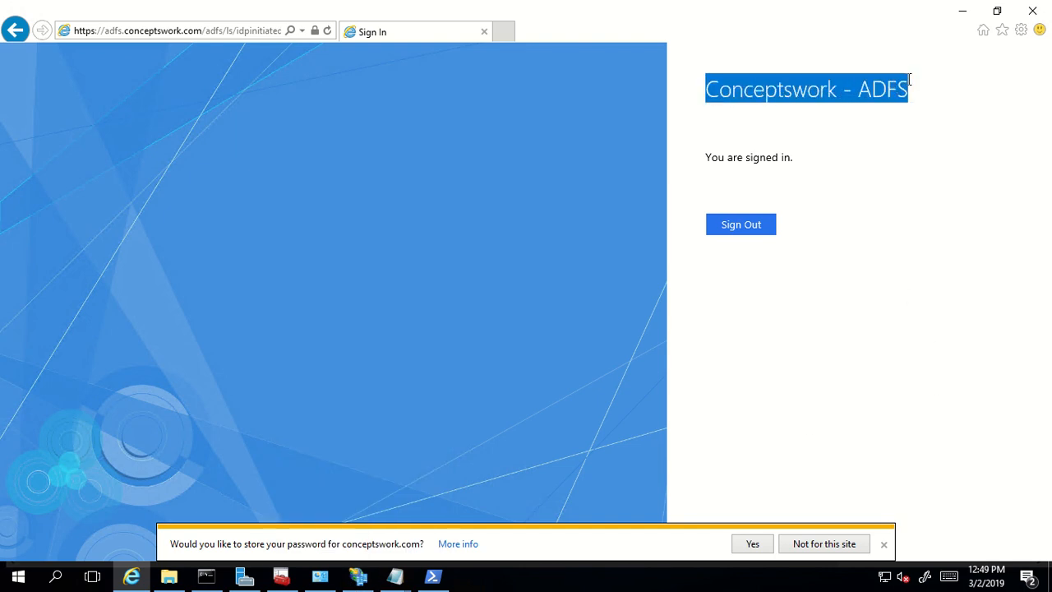
pyautogui.click(920, 140)
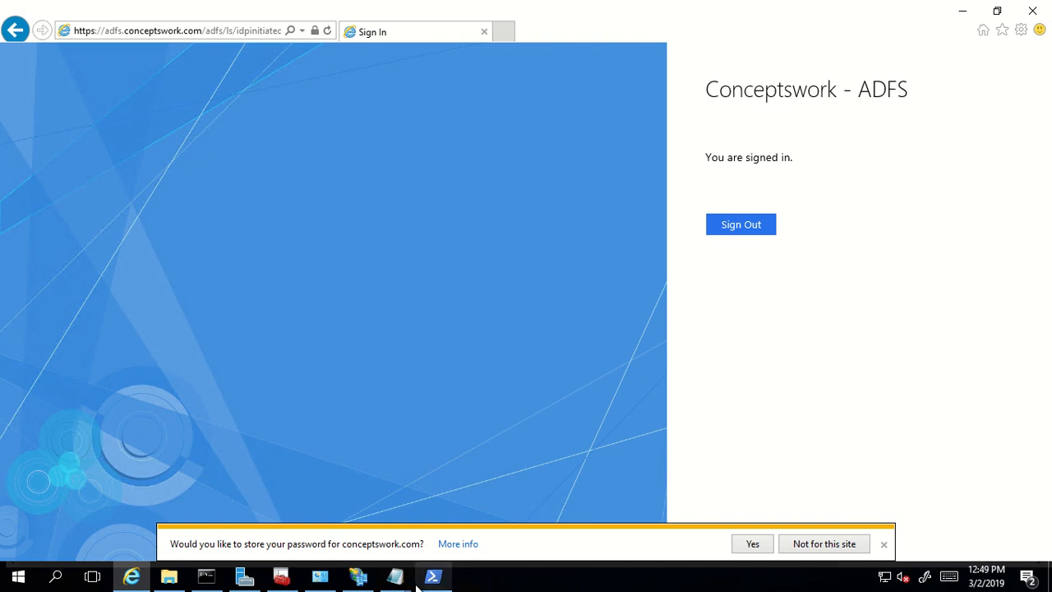
pyautogui.moveTo(700, 97); pyautogui.dragTo(903, 94)
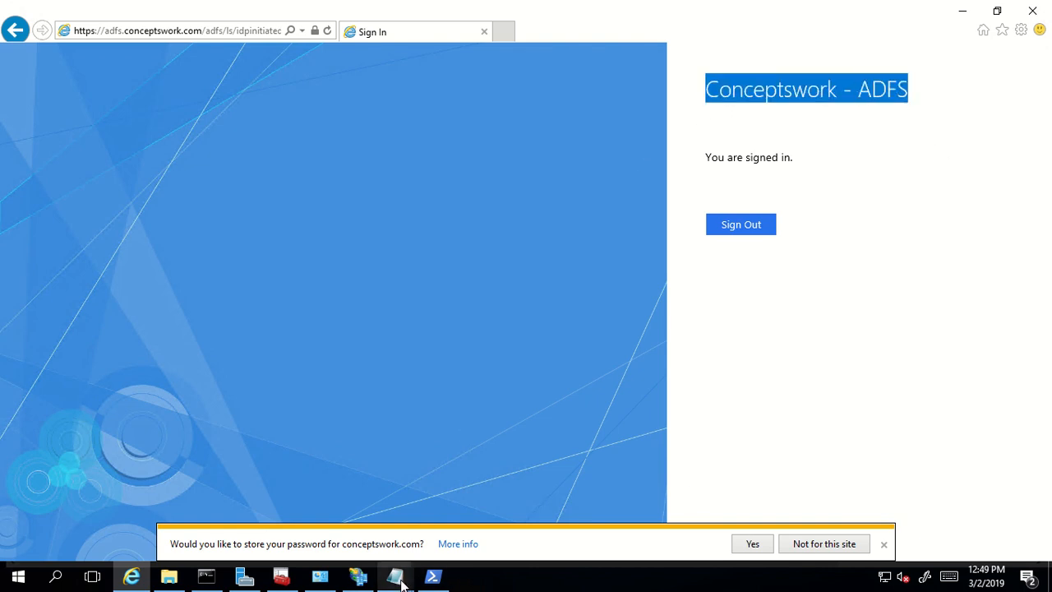
pyautogui.click(357, 576)
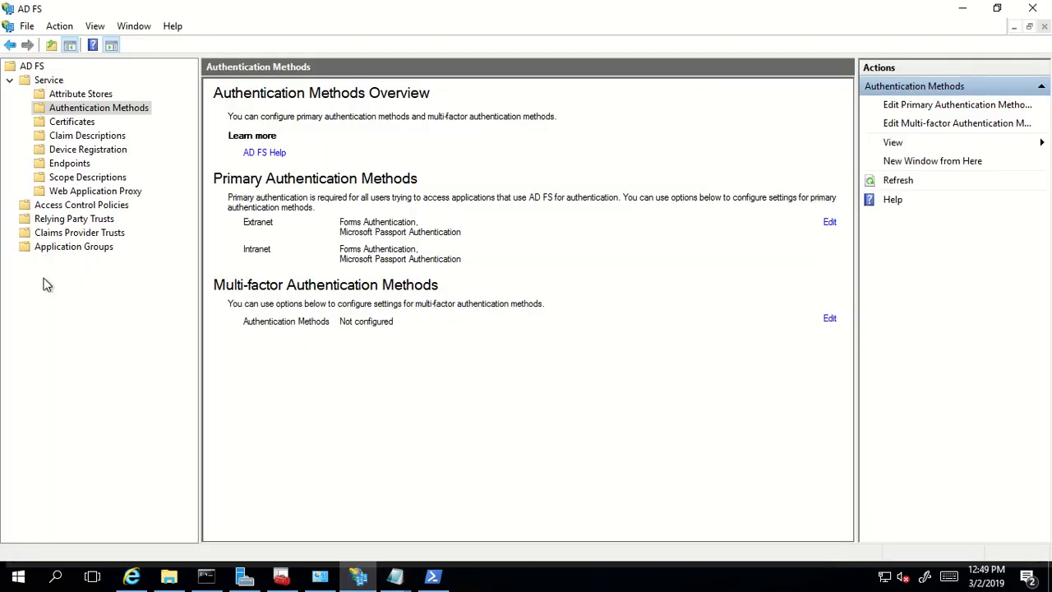
# - In Federation Service Properties, replace display name 'Conceptswork - ADFS' with 'Random - ADFS' and save
pyautogui.click(26, 68)
pyautogui.rightClick(26, 68)
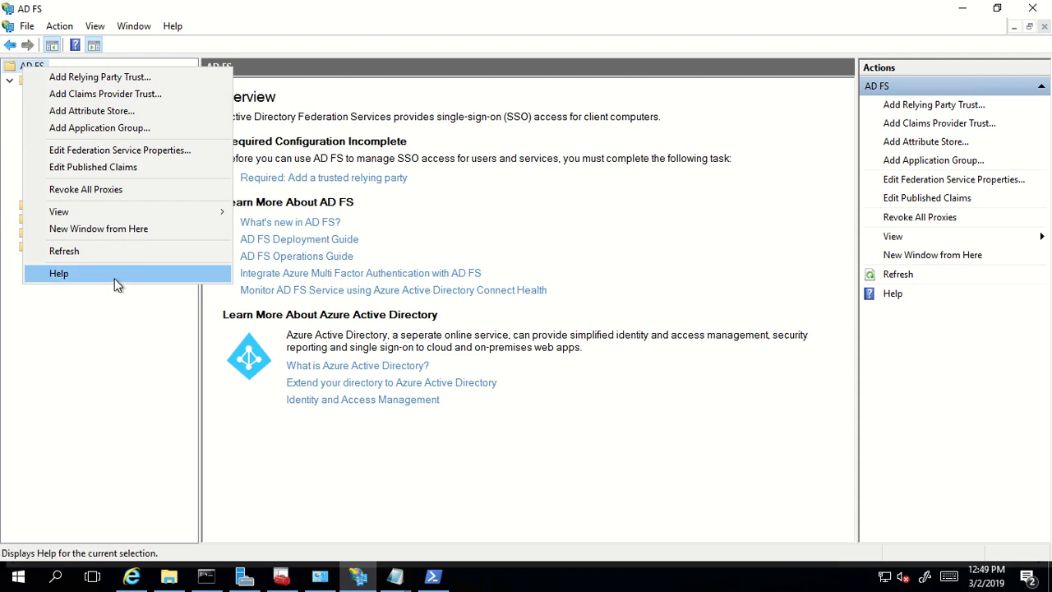
pyautogui.click(135, 150)
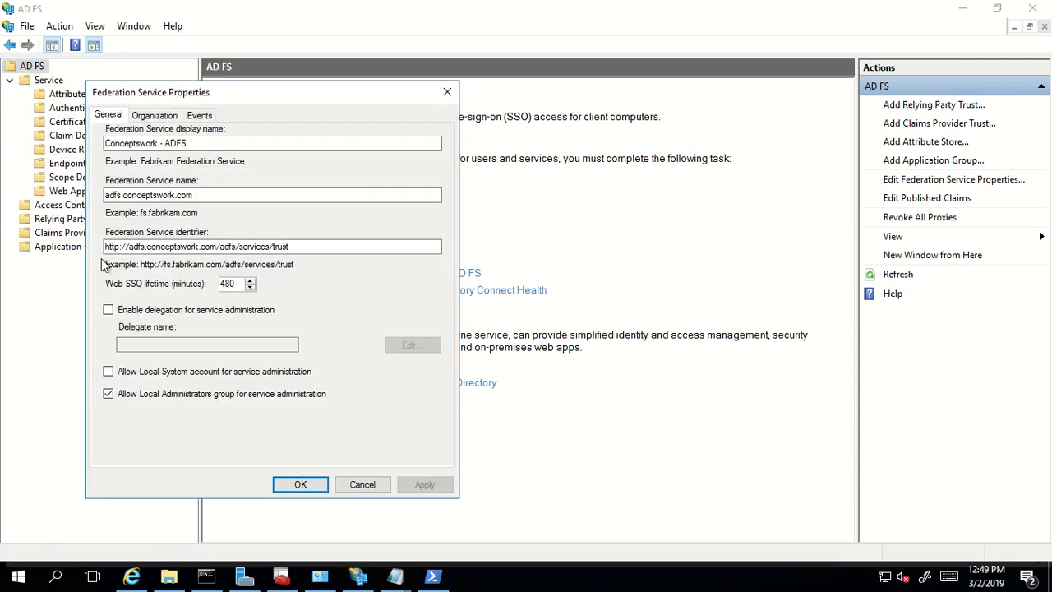
pyautogui.click(213, 143)
pyautogui.moveTo(213, 140); pyautogui.dragTo(21, 152)
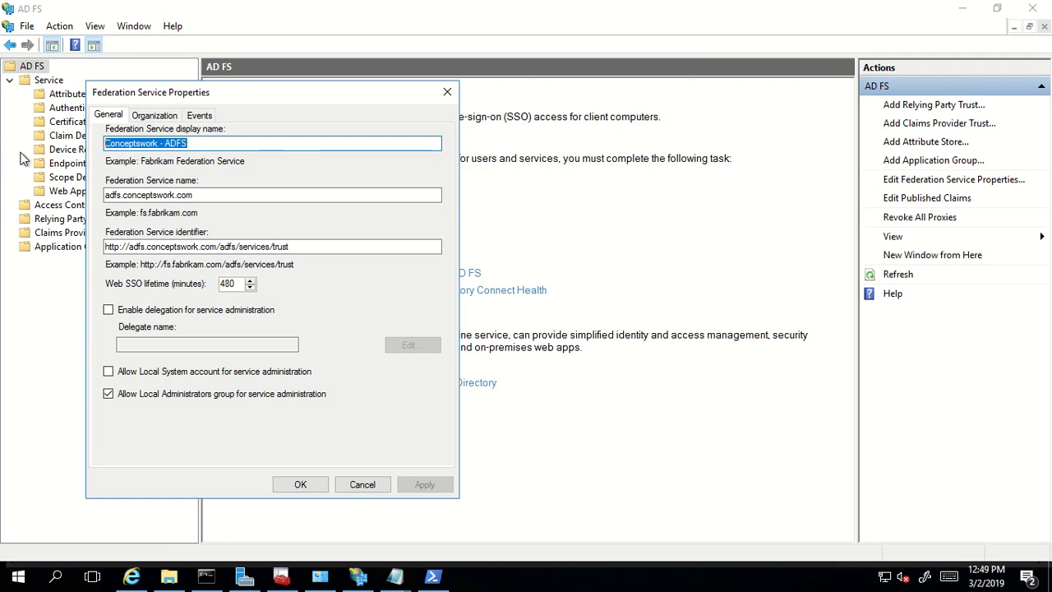
pyautogui.press('BackSpace')
pyautogui.write('Randon')
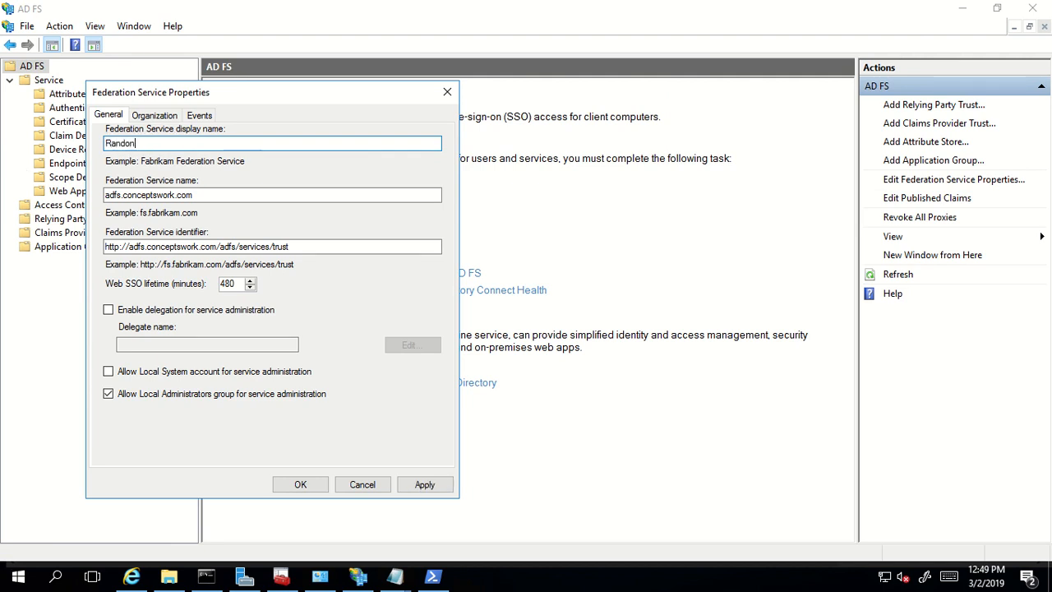
pyautogui.press('BackSpace')
pyautogui.write('m - ADFS')
pyautogui.click(300, 484)
pyautogui.click(131, 576)
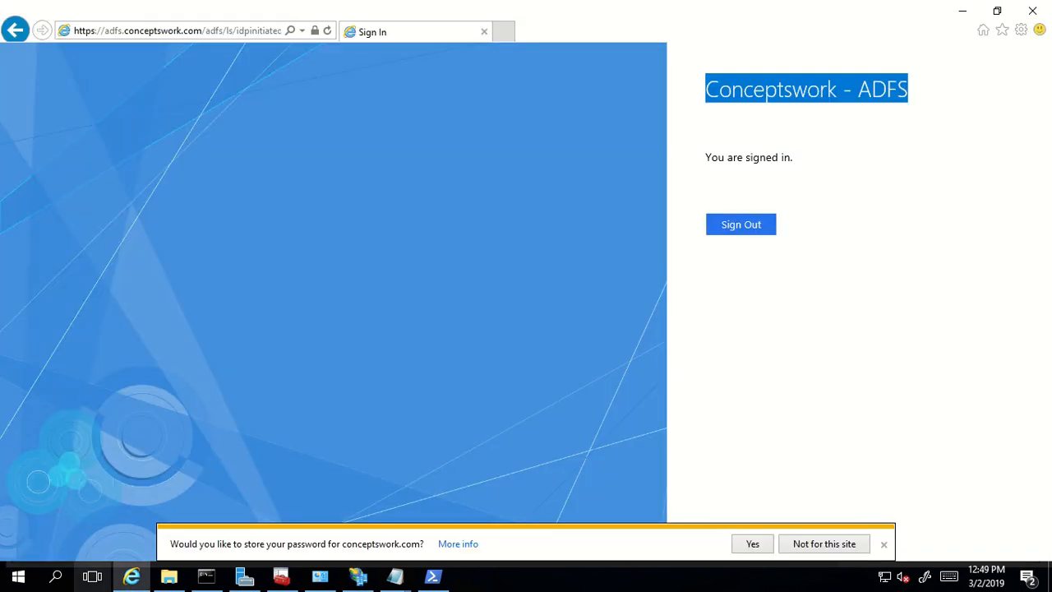
# - Refresh the signed-in page and confirm its heading now reads Random - ADFS
pyautogui.click(955, 320)
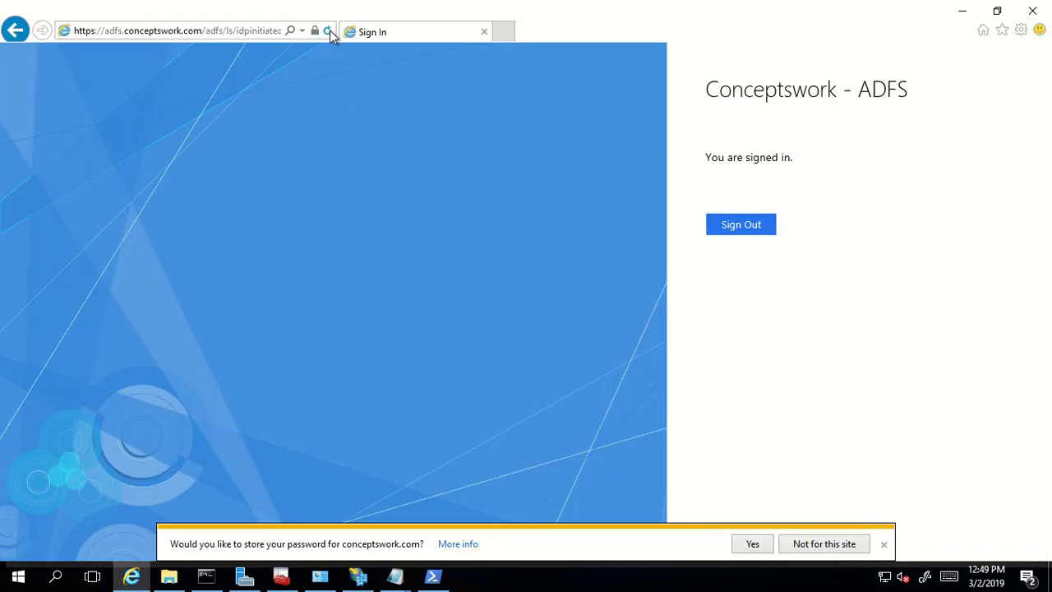
pyautogui.click(327, 31)
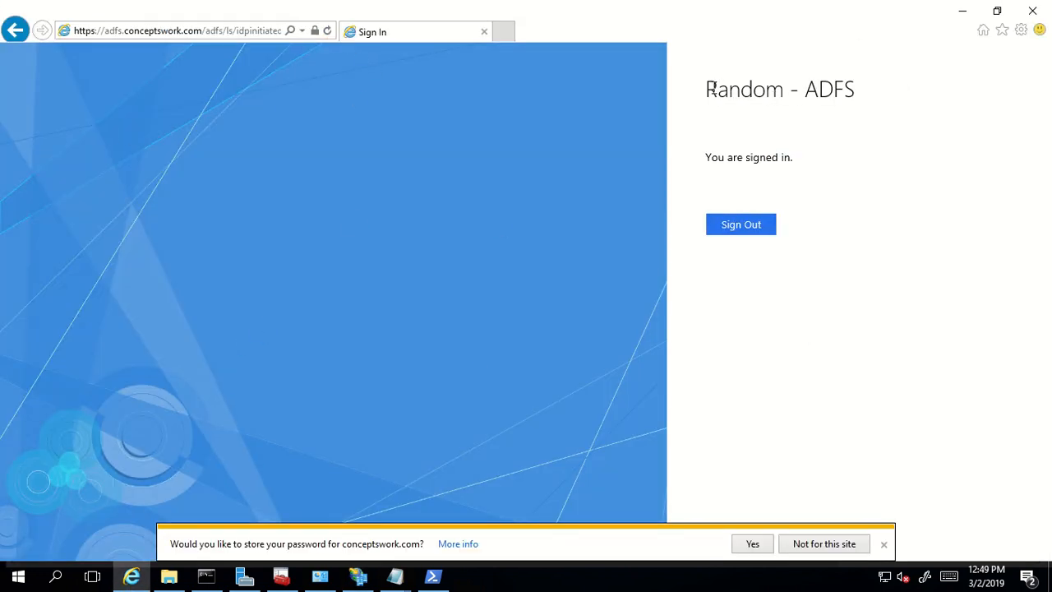
pyautogui.moveTo(711, 89); pyautogui.dragTo(958, 90)
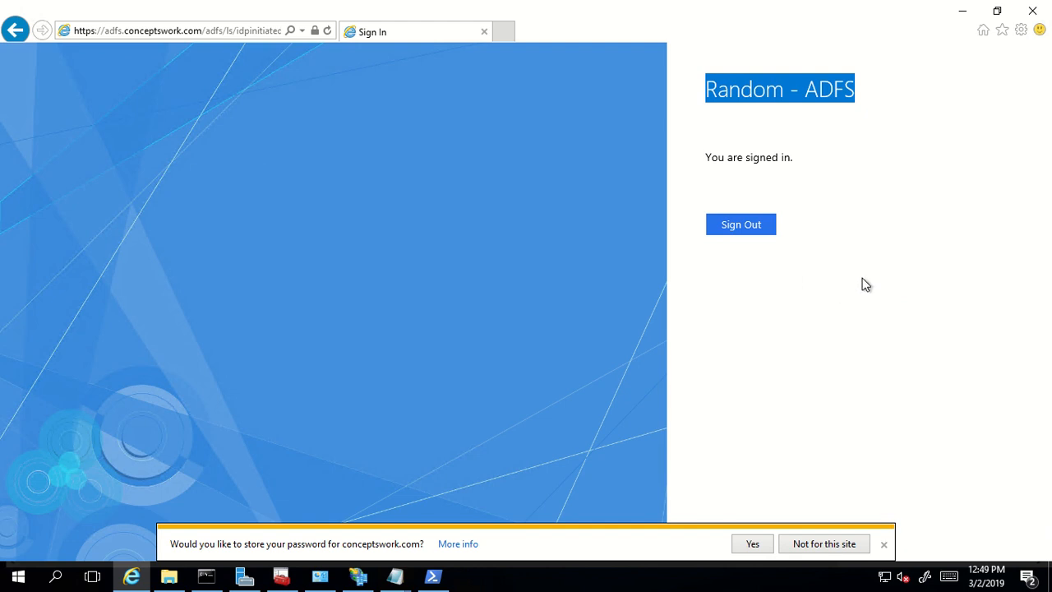